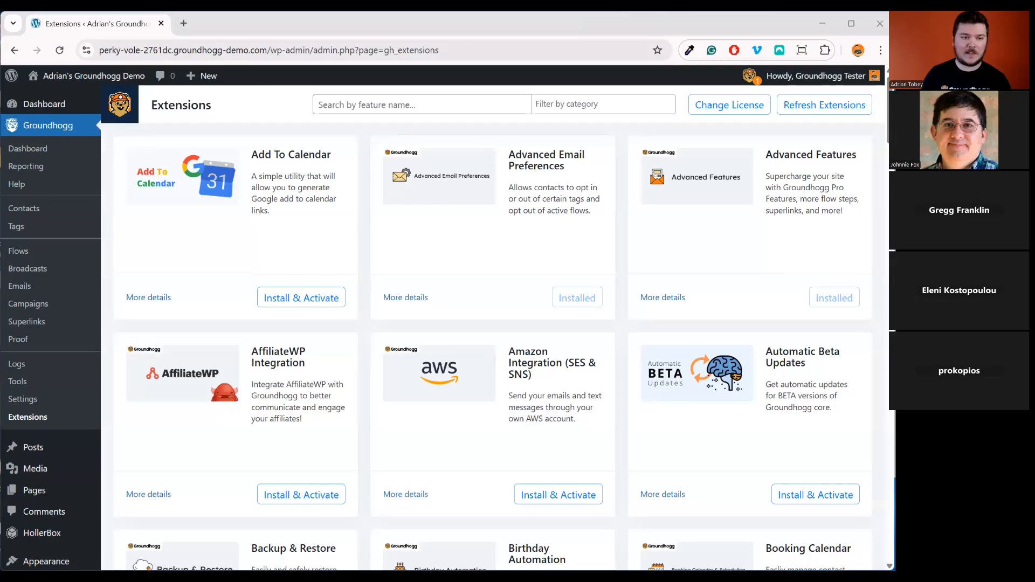
click(402, 103)
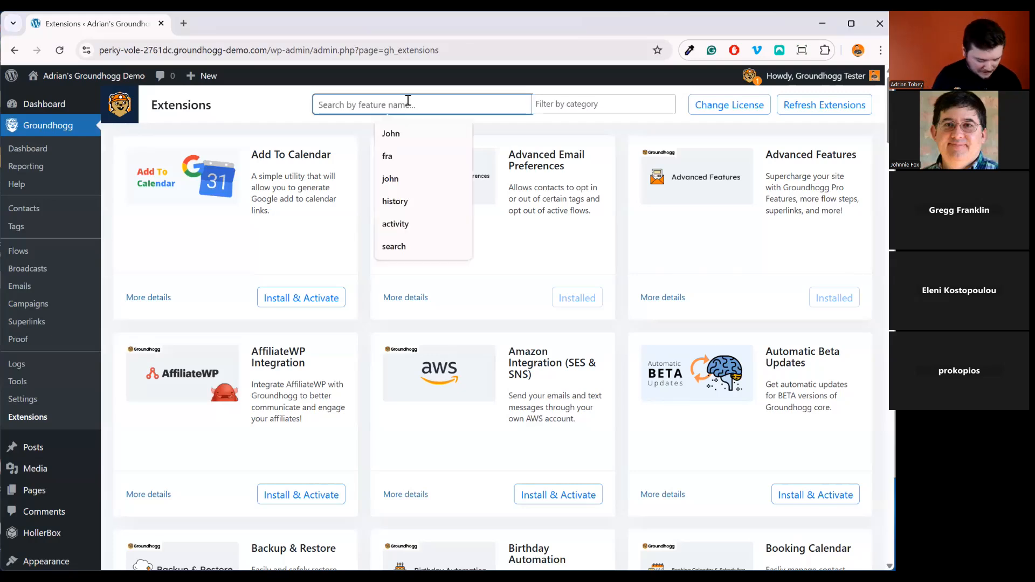
text(content)
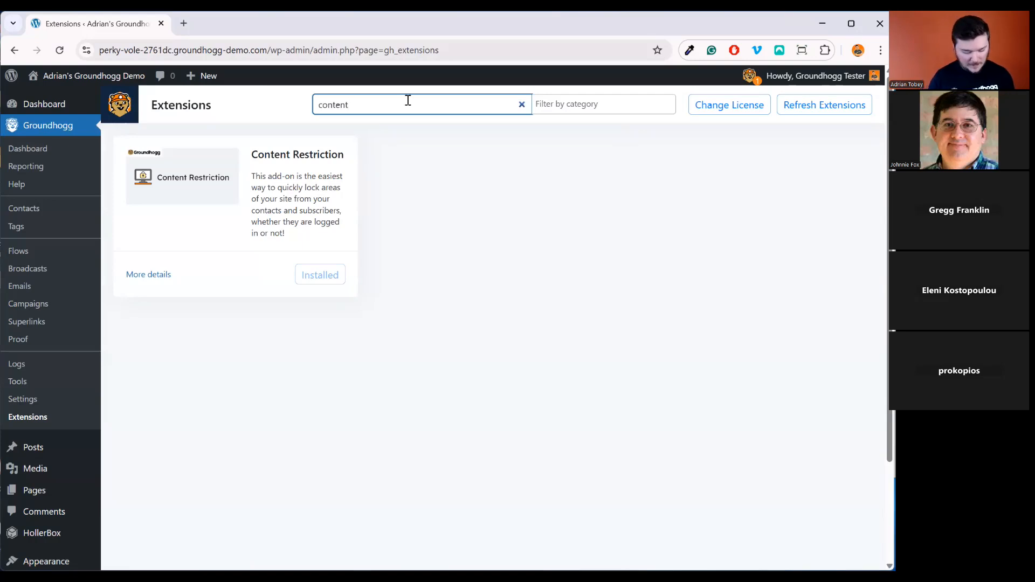
key(BackSpace)
key(BackSpace)
key(BackSpace)
key(BackSpace)
key(BackSpace)
key(BackSpace)
key(BackSpace)
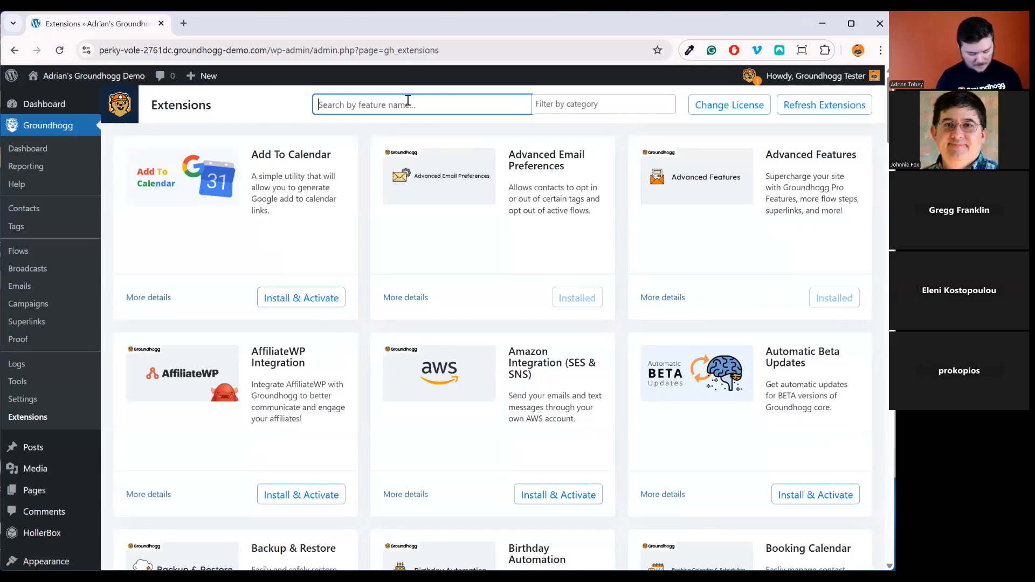
text(cuist)
key(BackSpace)
key(BackSpace)
key(BackSpace)
text(s)
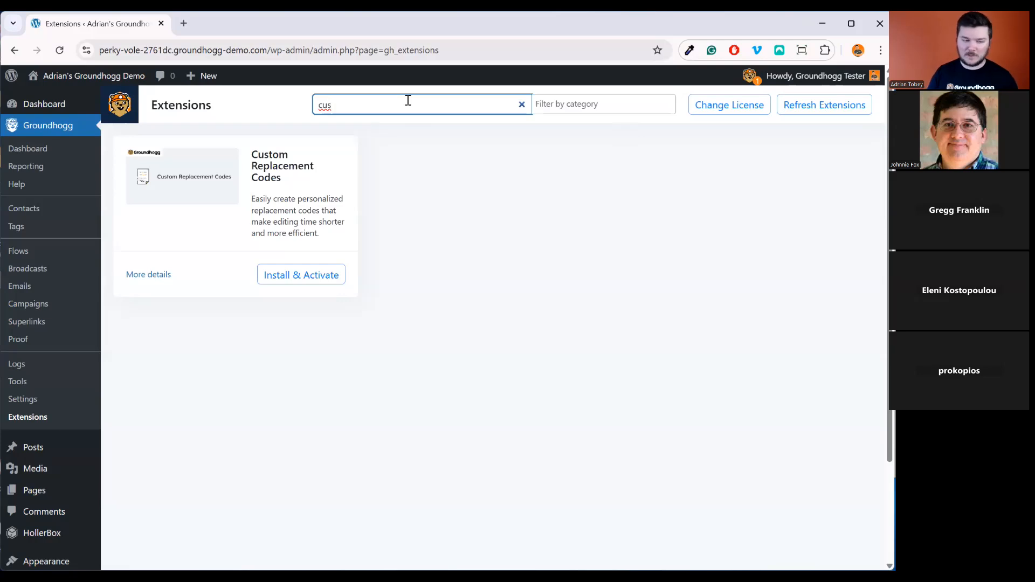
key(BackSpace)
key(BackSpace)
key(BackSpace)
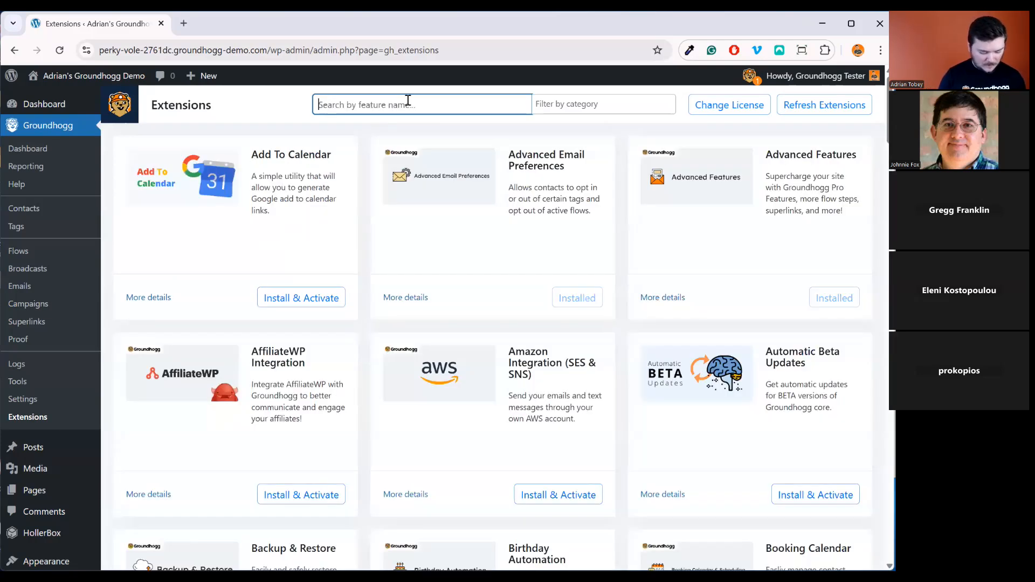
text(adva)
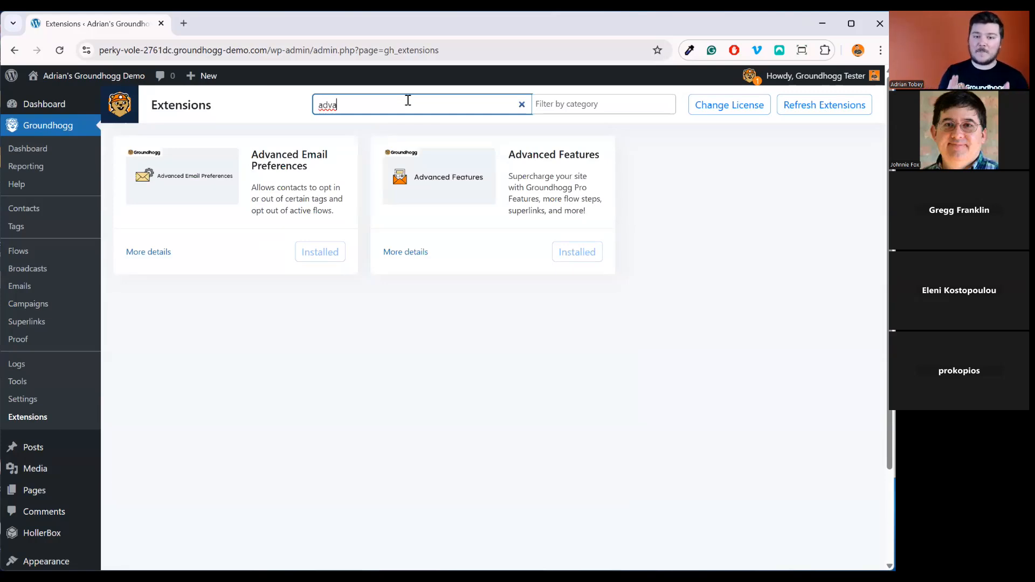
key(BackSpace)
key(BackSpace)
key(BackSpace)
key(BackSpace)
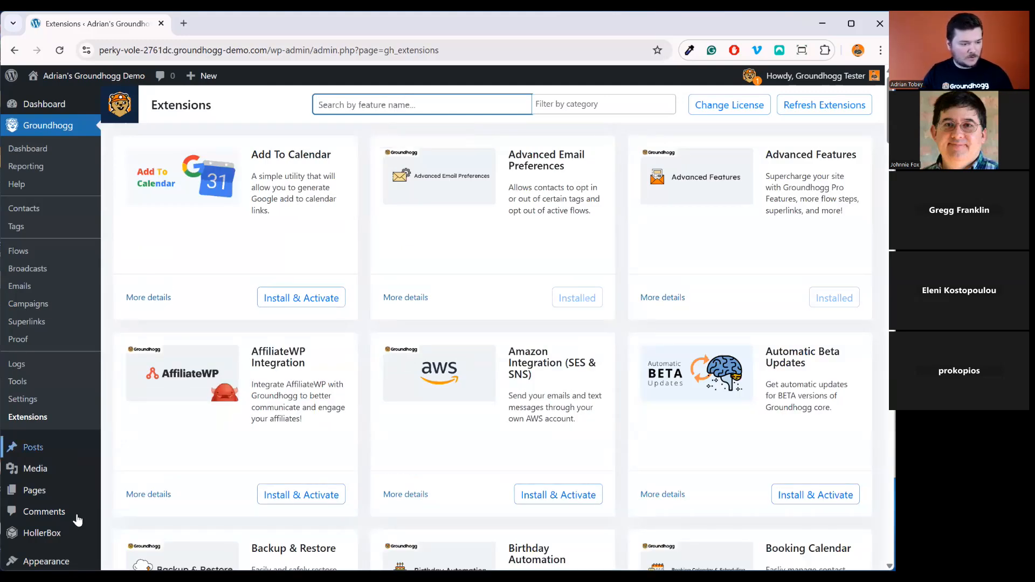
scroll(146, 399, down, 4)
Add a new page, skip the starter patterns, and title it 'Thank You Page'
click(143, 394)
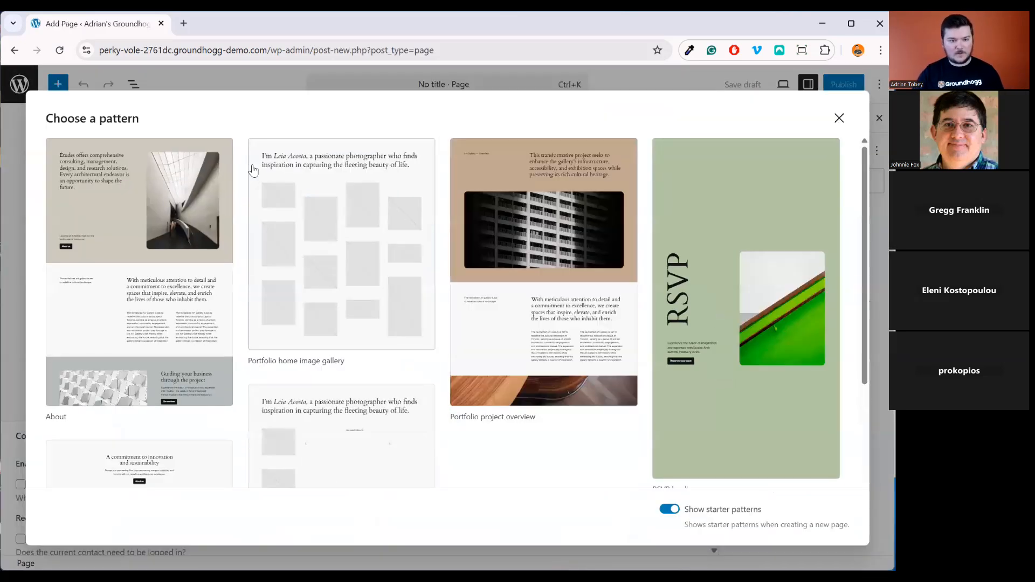
click(839, 118)
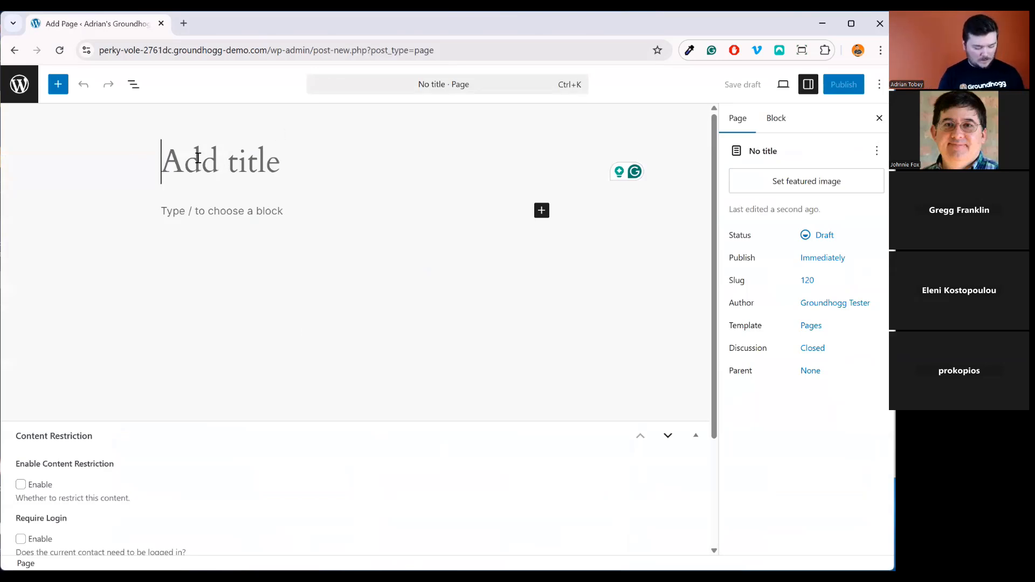
text(Thank You)
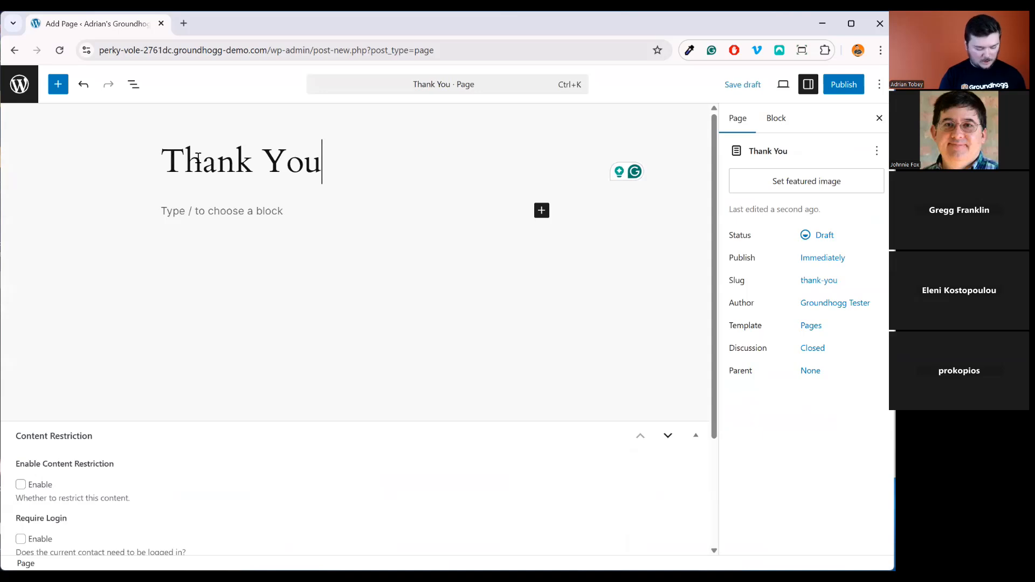
text( PAge)
key(BackSpace)
key(BackSpace)
key(BackSpace)
text(shre)
key(BackSpace)
key(BackSpace)
key(BackSpace)
key(BackSpace)
text(age)
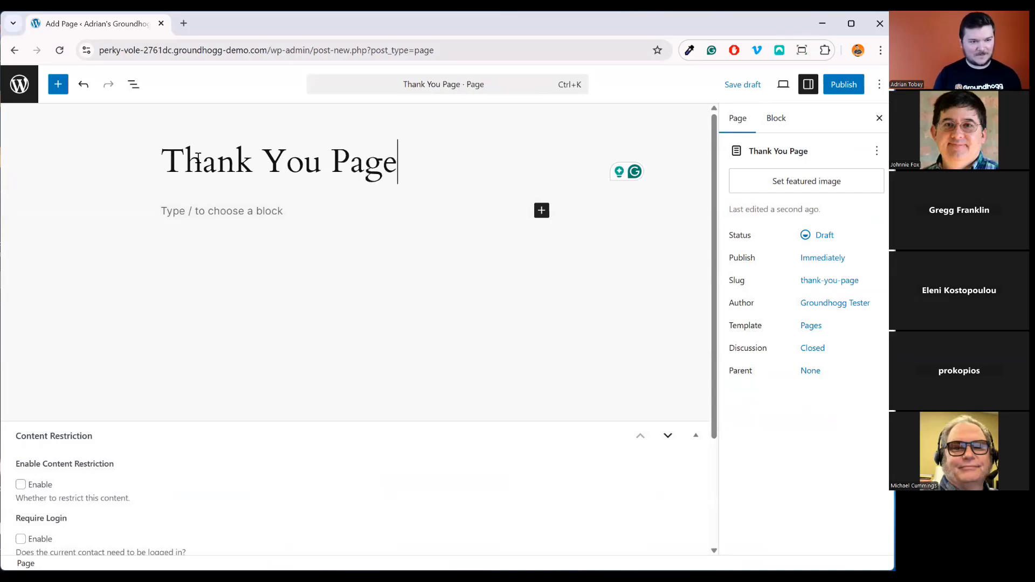
key(Return)
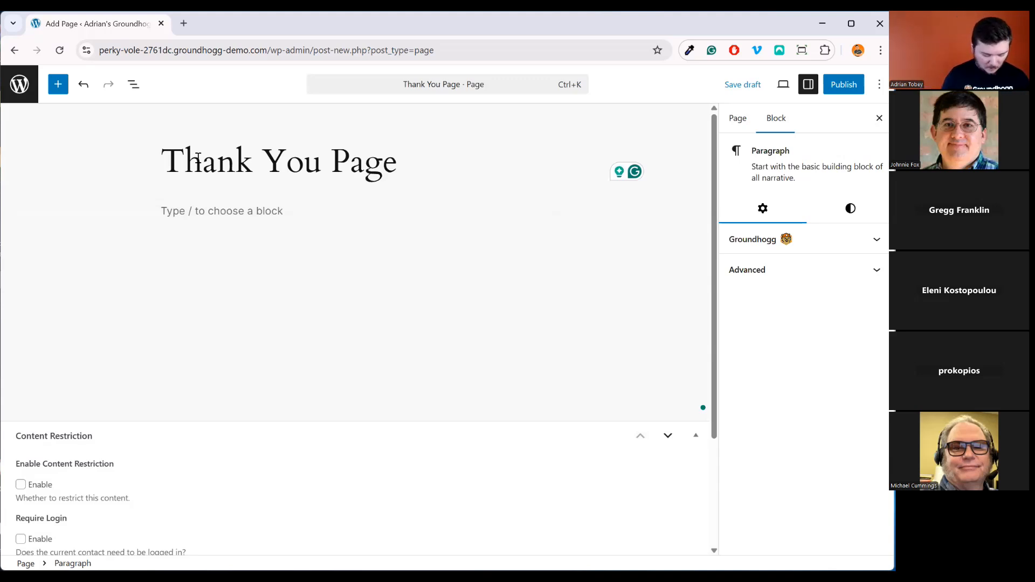
Type the body text 'Hi {first::friend}, thanks for signing up' with 'friend' as the first-name fallback
text(Hi )
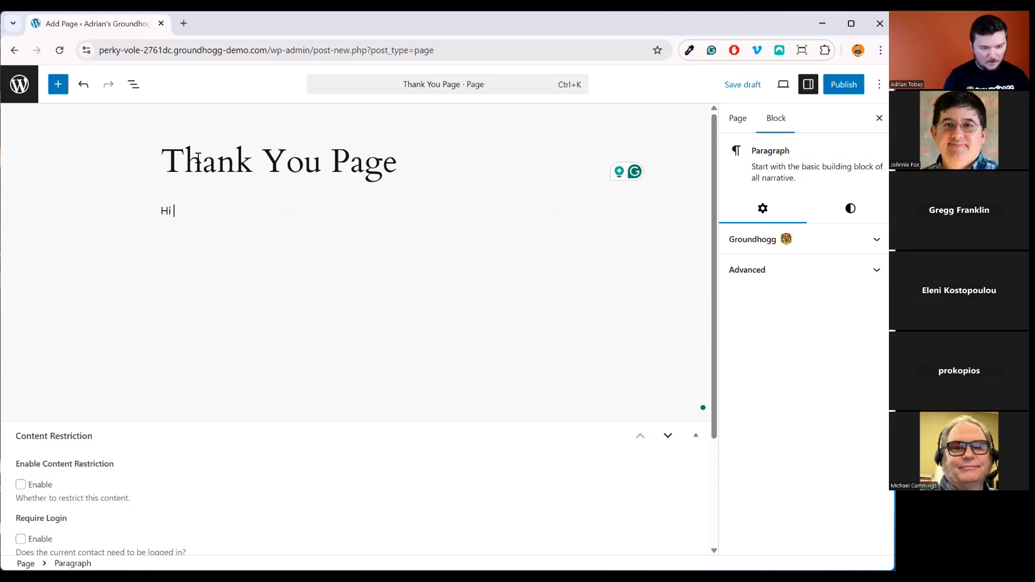
text({first)
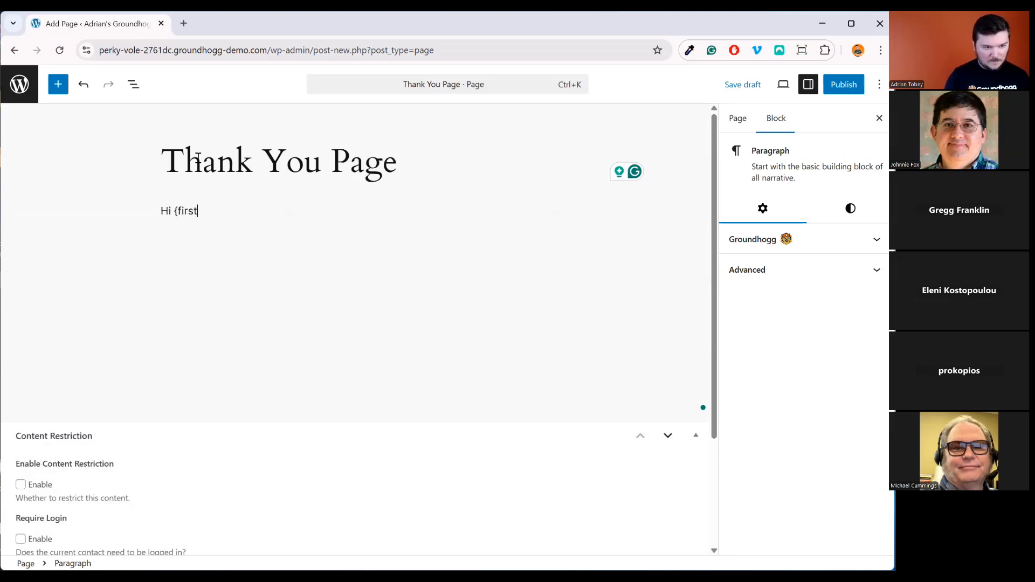
text({, thanks)
key(BackSpace)
key(BackSpace)
key(BackSpace)
key(BackSpace)
key(BackSpace)
key(BackSpace)
key(BackSpace)
key(BackSpace)
key(BackSpace)
key(BackSpace)
text(})
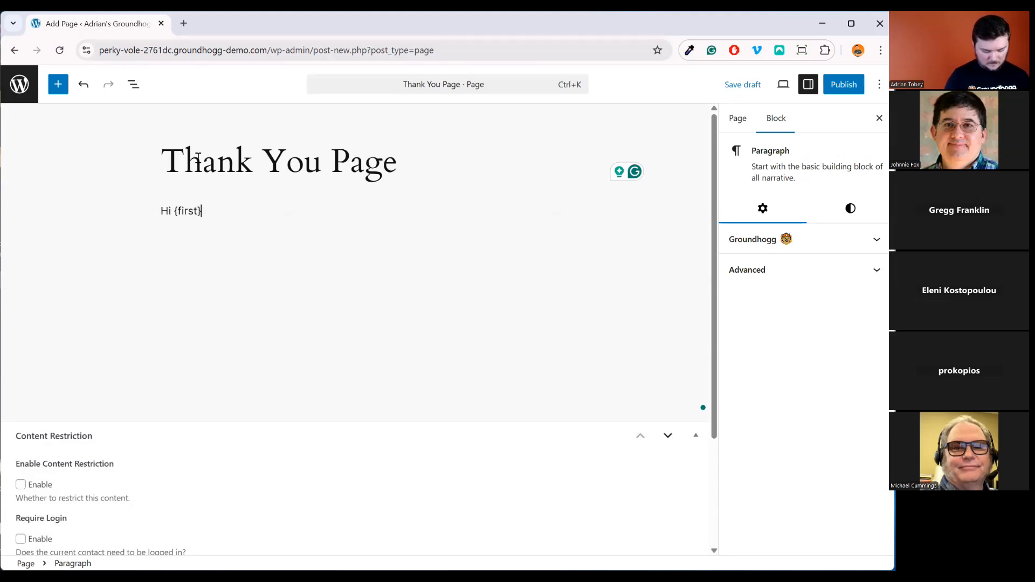
text(, thanks for sig)
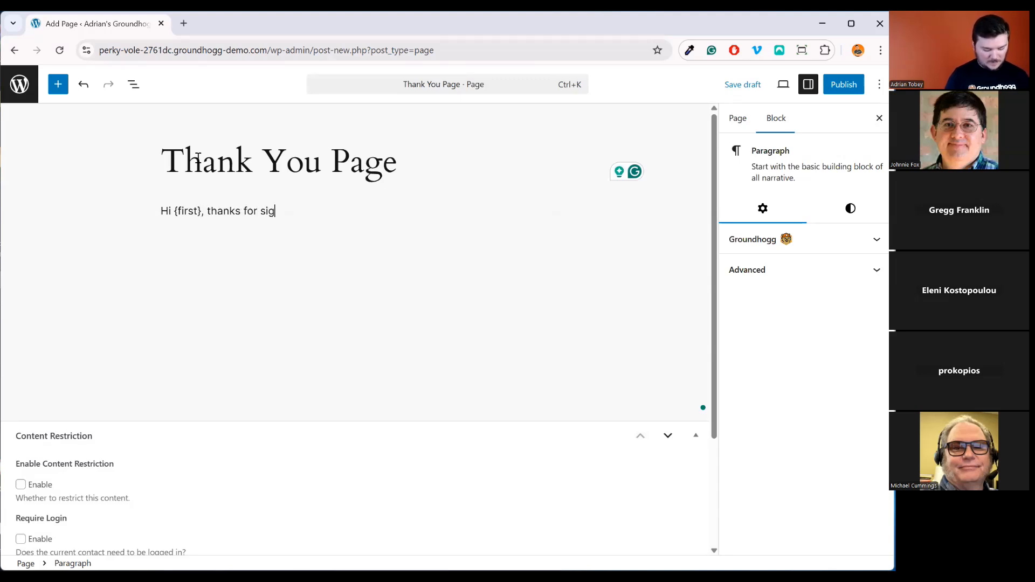
text(ning up)
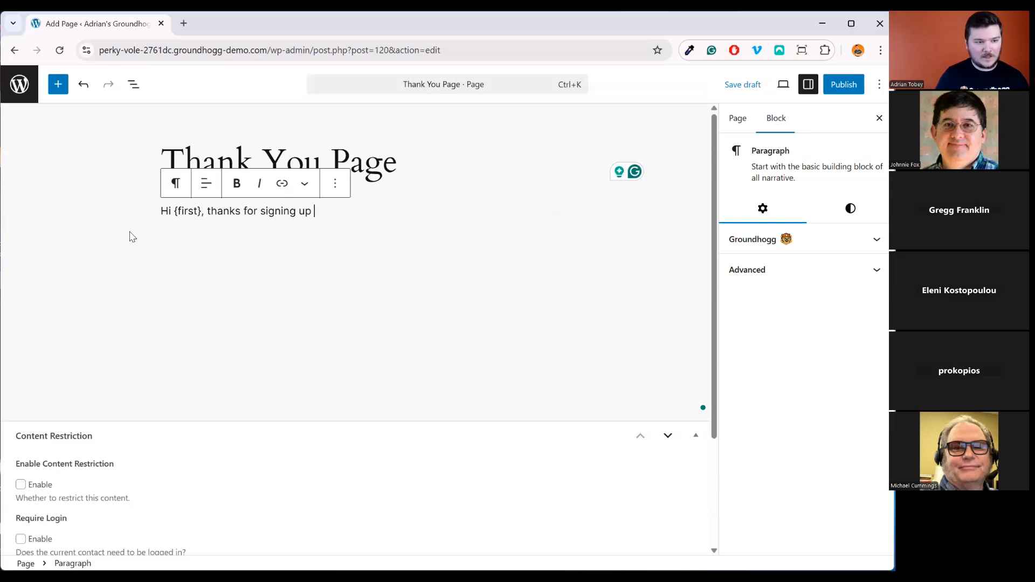
text(::)
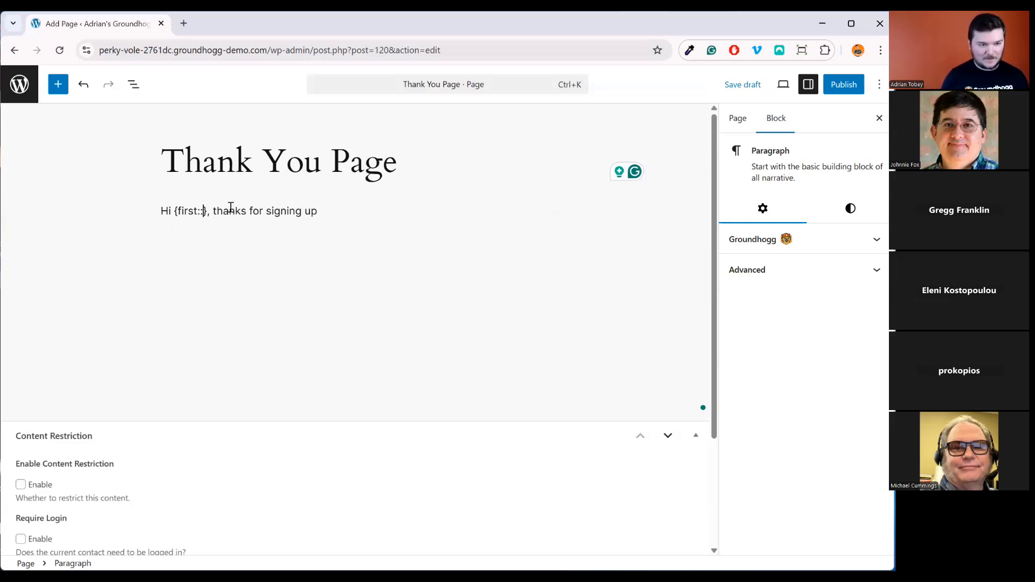
text(fire)
key(BackSpace)
key(BackSpace)
key(BackSpace)
text(ei)
key(BackSpace)
key(BackSpace)
text(riend)
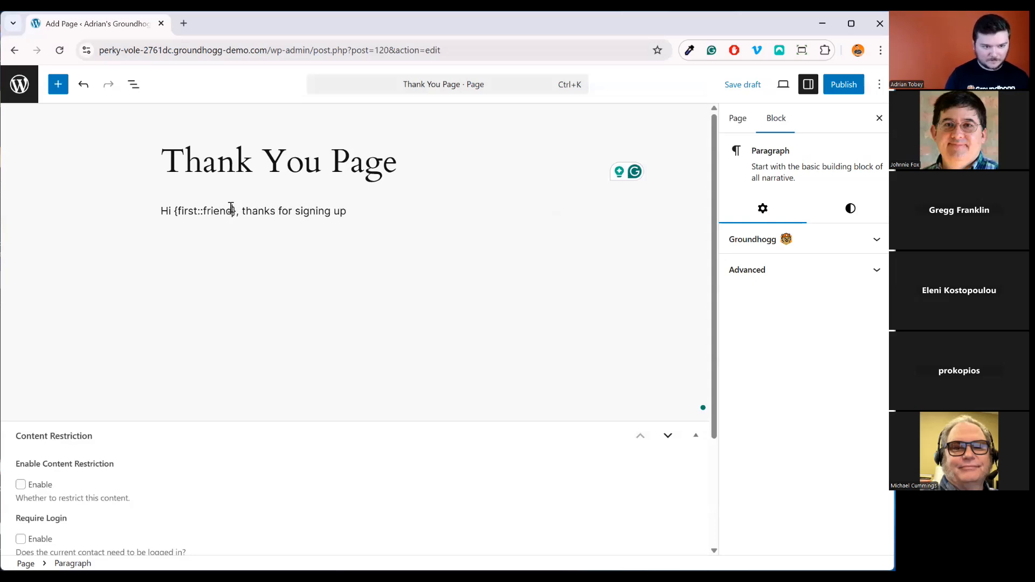
Save the draft and preview it, where {first::friend} shows unrendered, then reselect the greeting in the editor
click(743, 84)
click(783, 85)
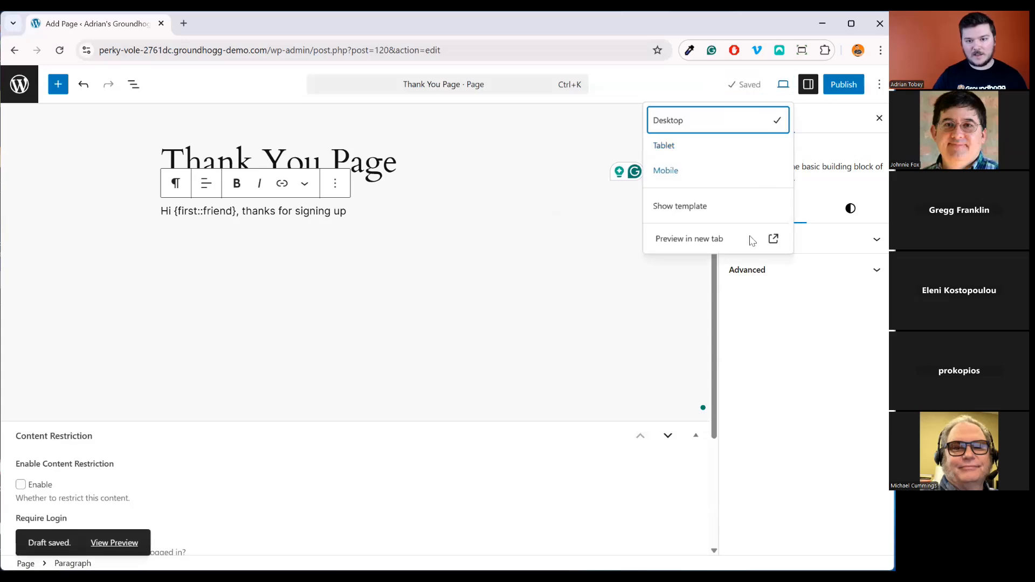
click(746, 247)
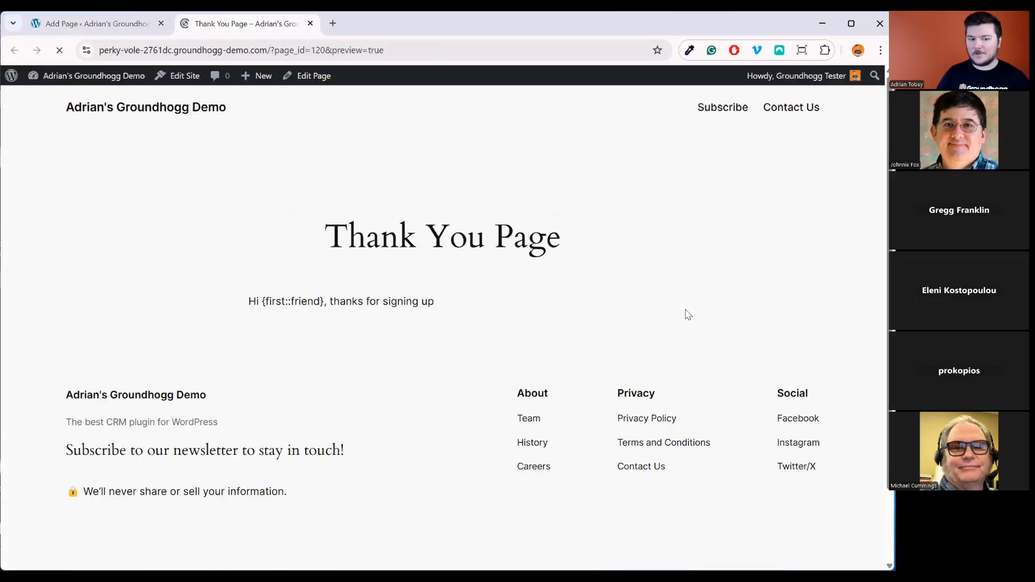
drag(261, 300, 368, 317)
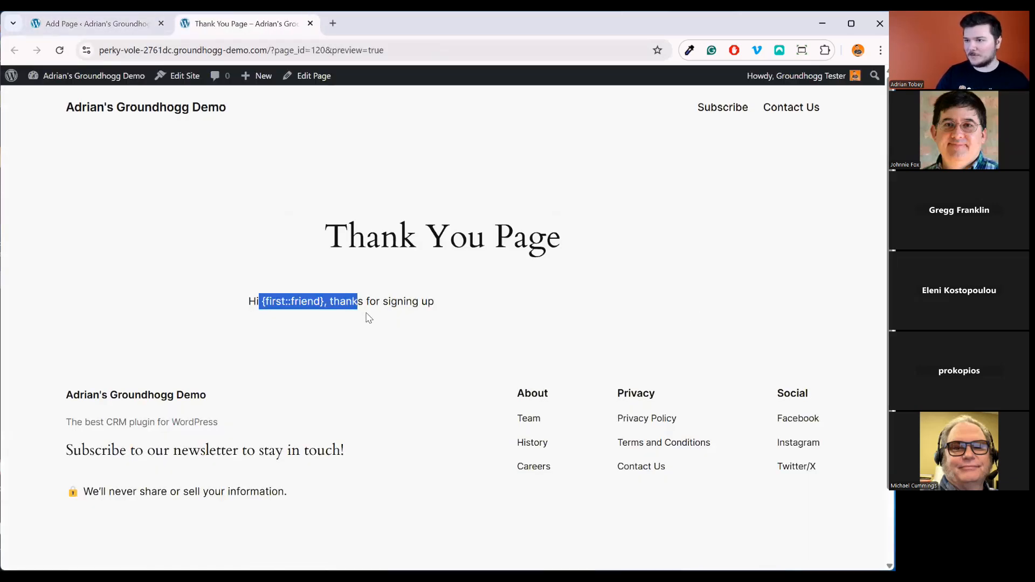
click(368, 317)
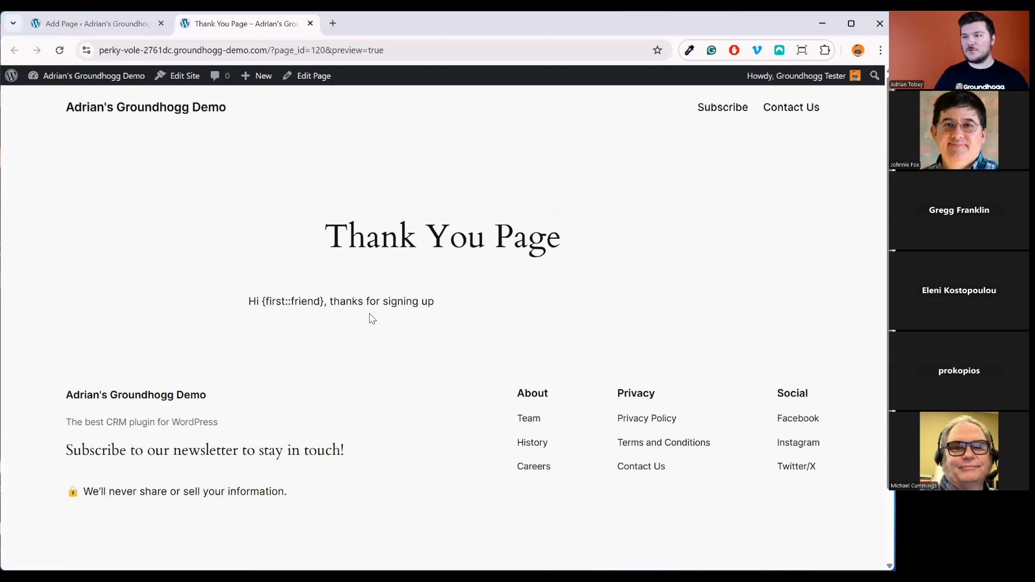
click(102, 24)
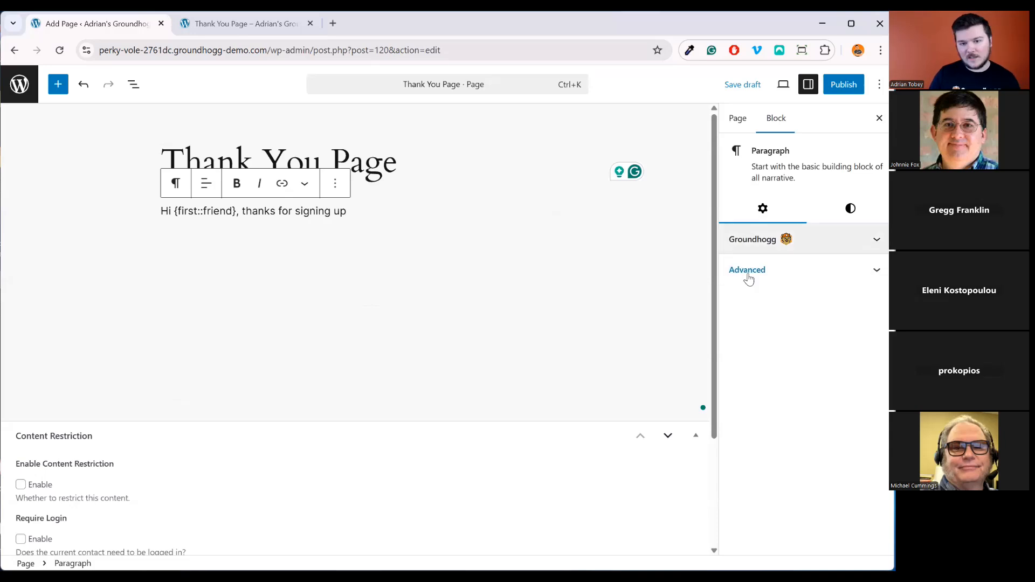
drag(358, 216, 237, 212)
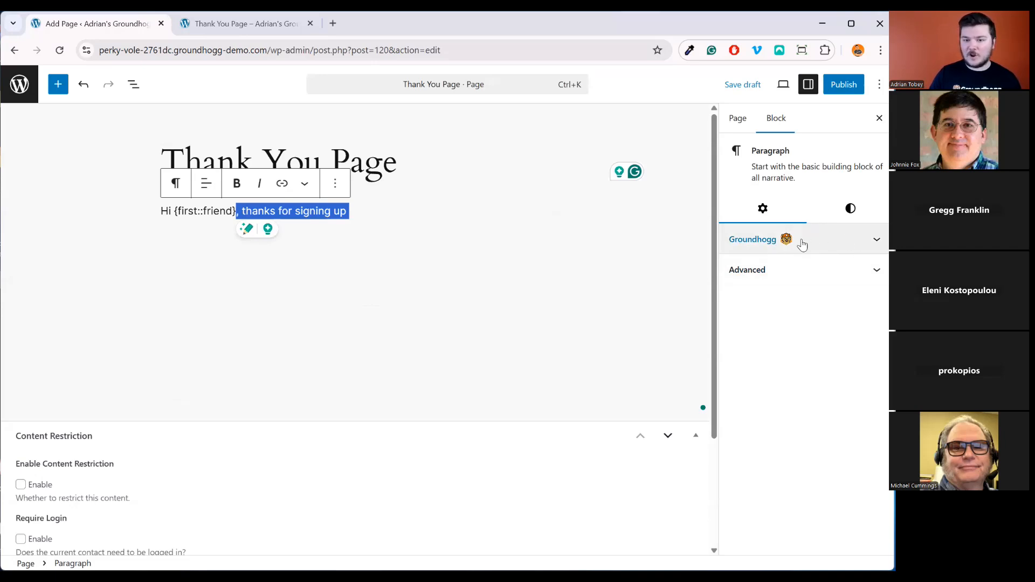
Enable Groundhogg replacement codes on the greeting paragraph and save the draft
click(818, 246)
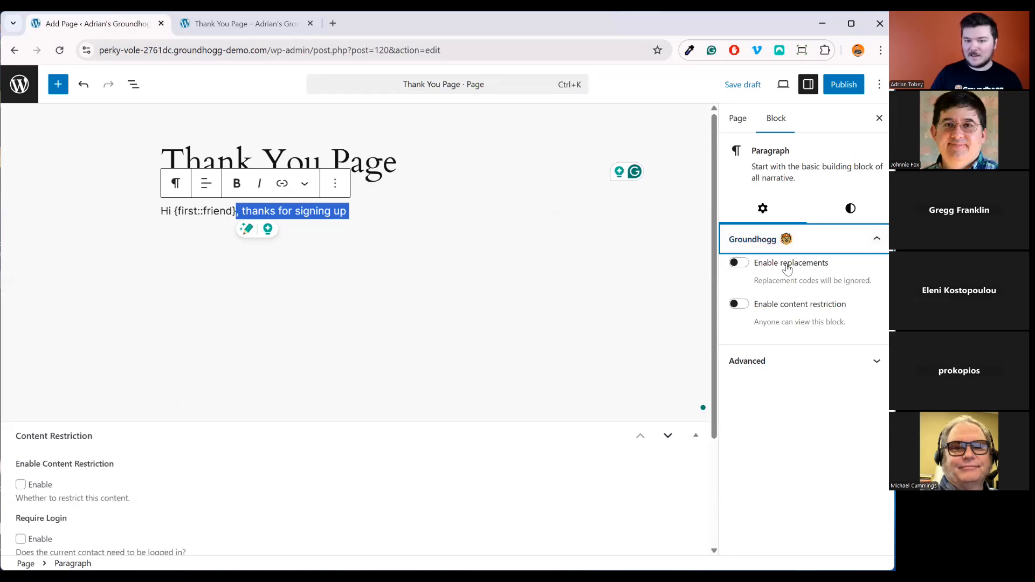
click(745, 267)
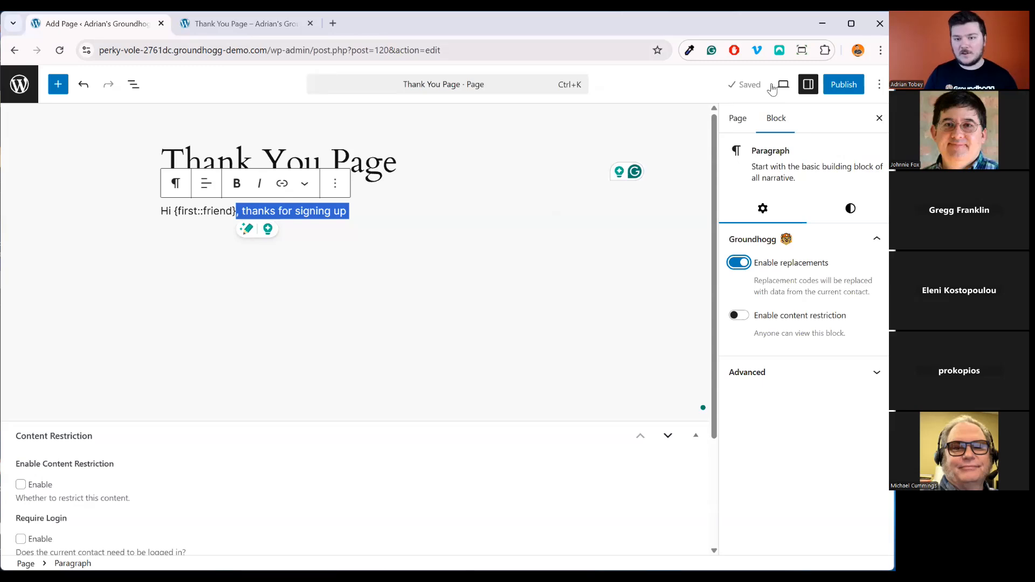
click(739, 87)
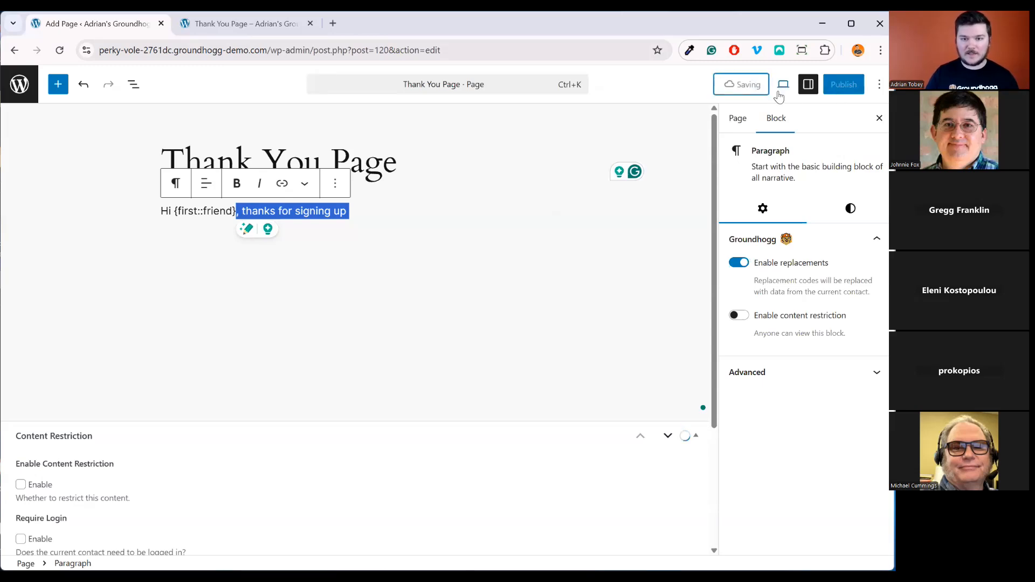
Preview the page to confirm the greeting shows the contact's first name, then return to the editor
click(780, 94)
click(765, 239)
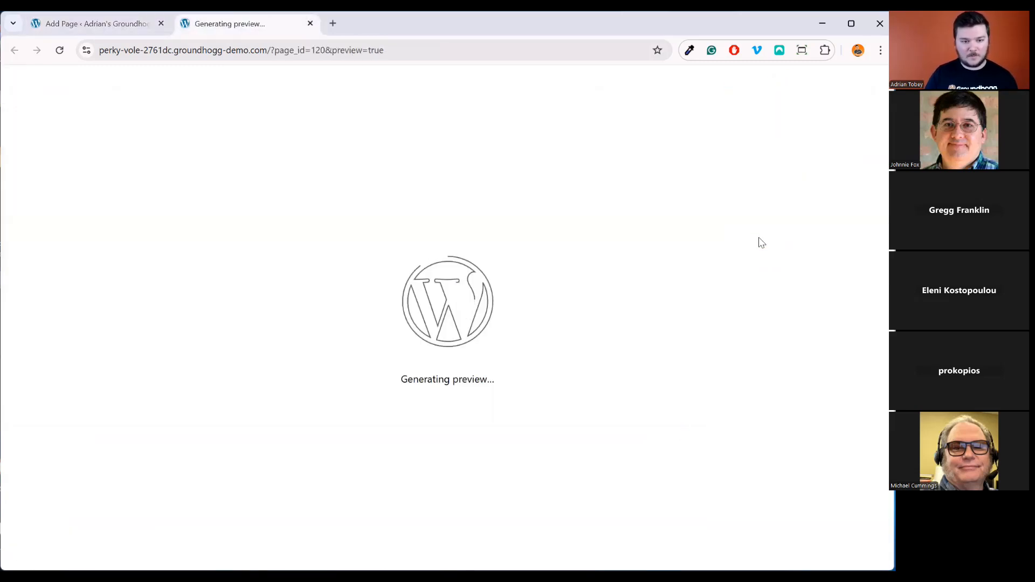
drag(262, 301, 324, 301)
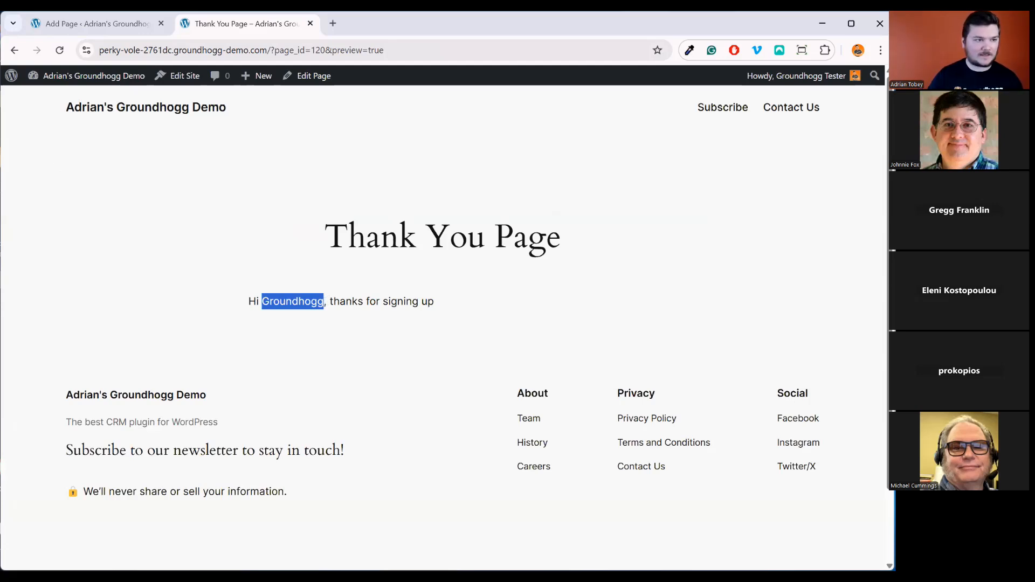
key(ctrl+shift+Tab)
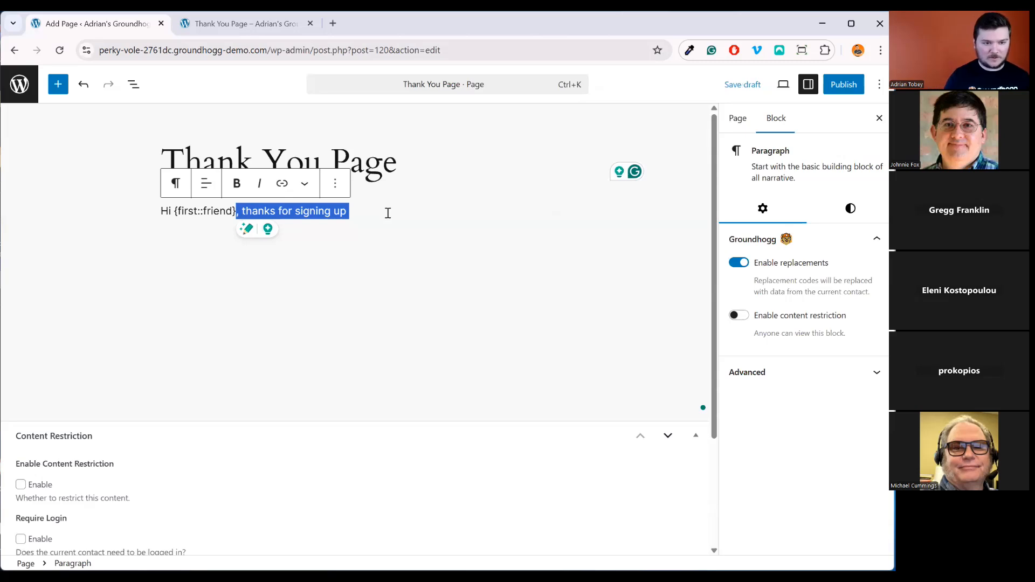
End the greeting with a period, start a new paragraph, and pick Local Date from the replacement code picker
key(Right)
text(.)
key(Return)
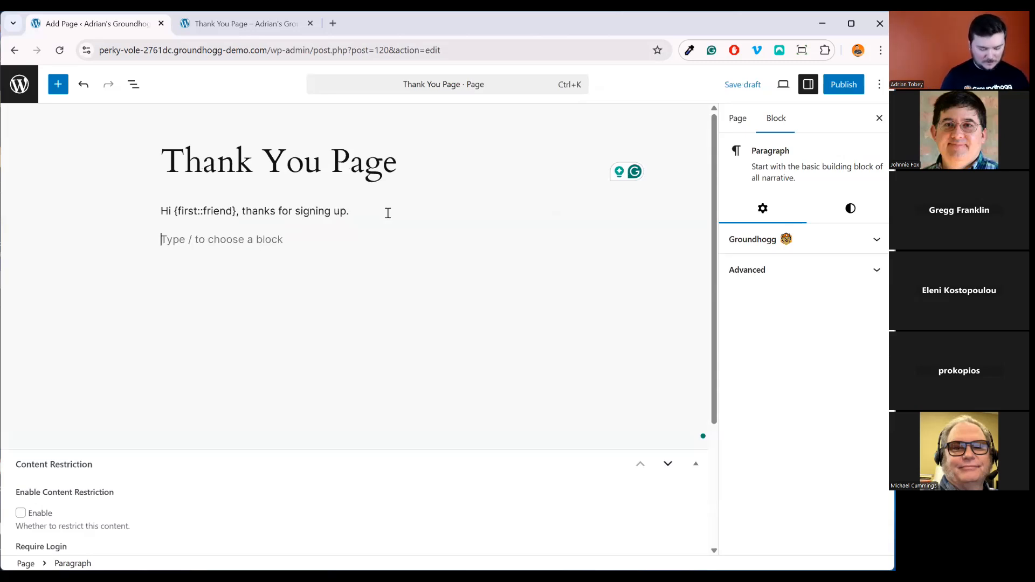
key(ctrl+shift+[)
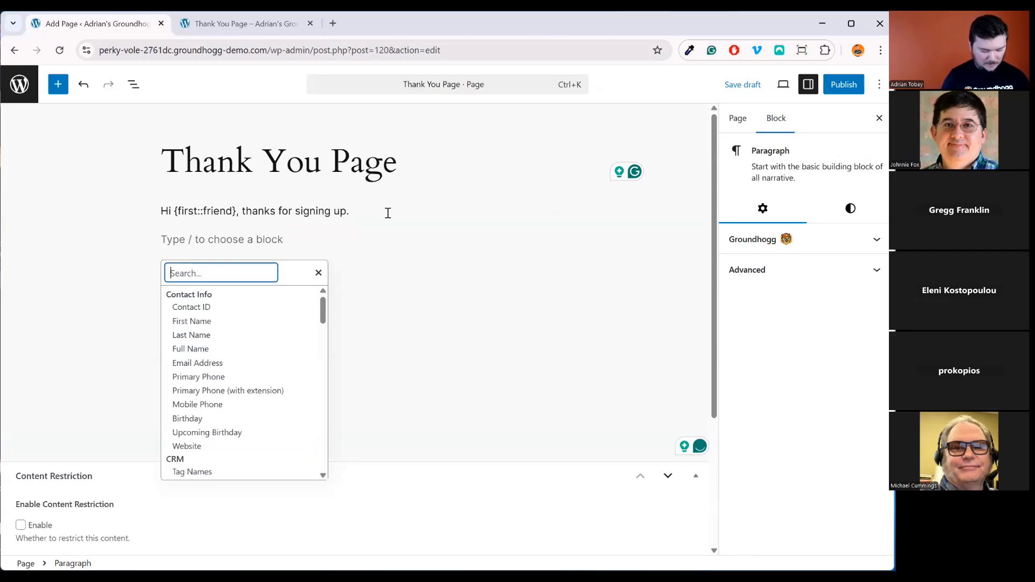
text(local)
key(Down)
key(Return)
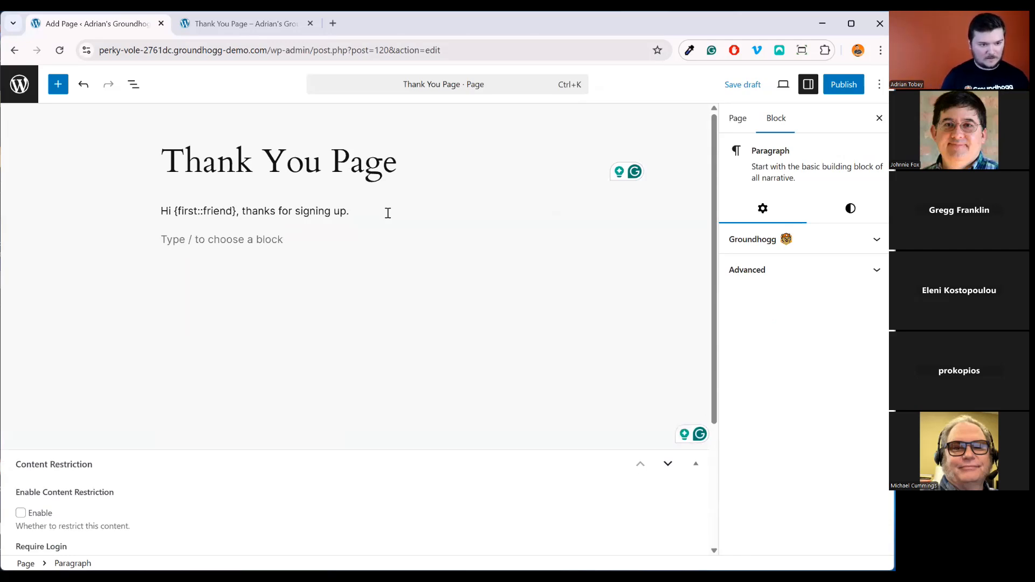
Type {local_date.Y-m-d|today} into the new paragraph
click(187, 238)
text({local_date.Y)
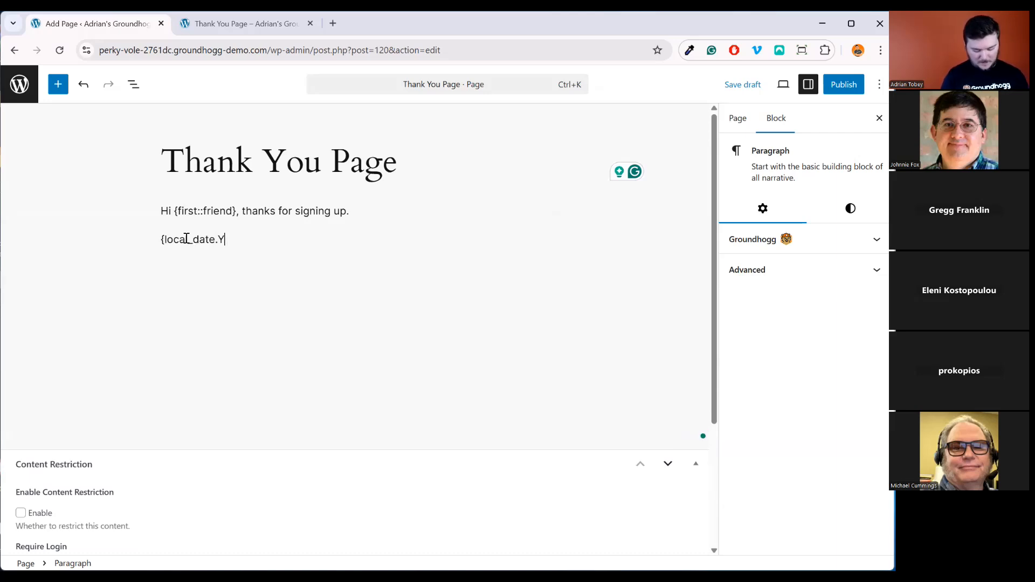
text(-m-d:)
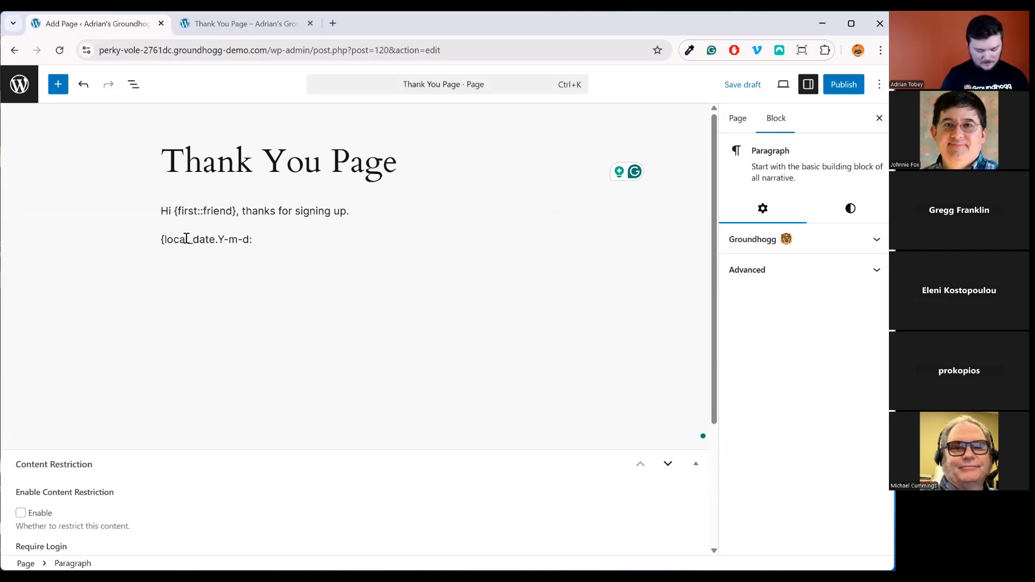
key(BackSpace)
text(|)
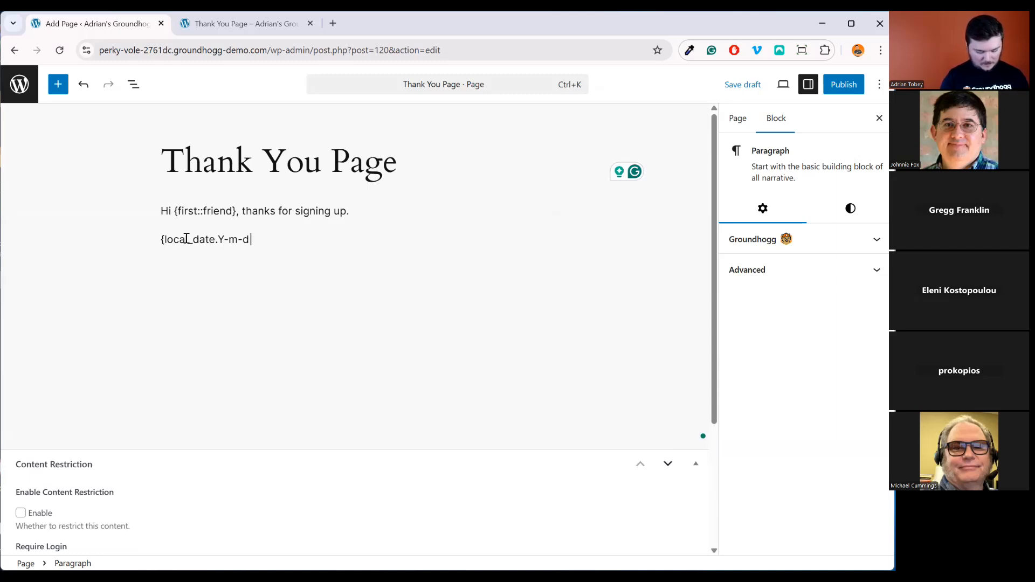
text(today})
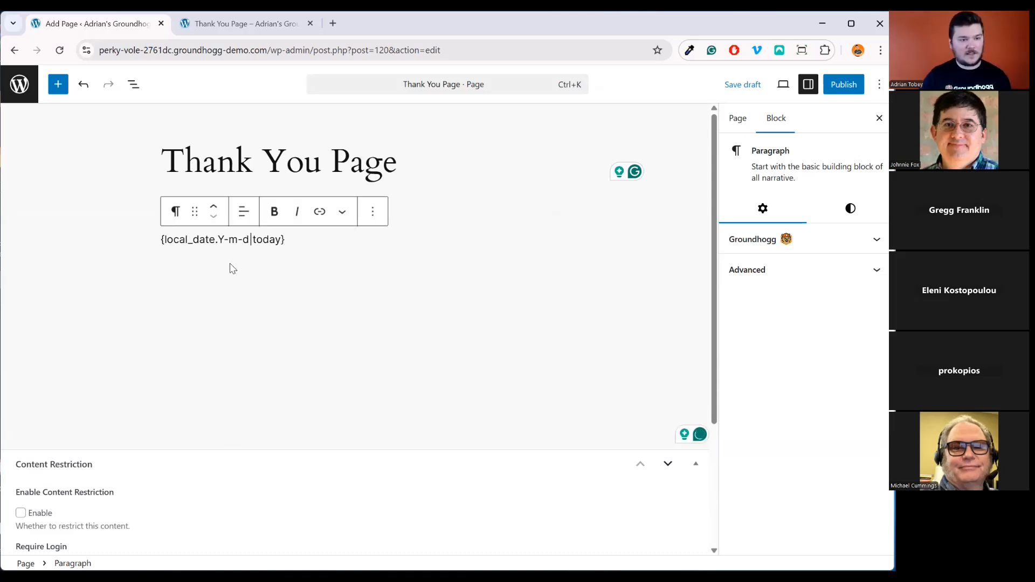
Enable replacements on the date paragraph, save, and preview the page showing 2025-05-08
click(753, 240)
click(739, 262)
click(753, 84)
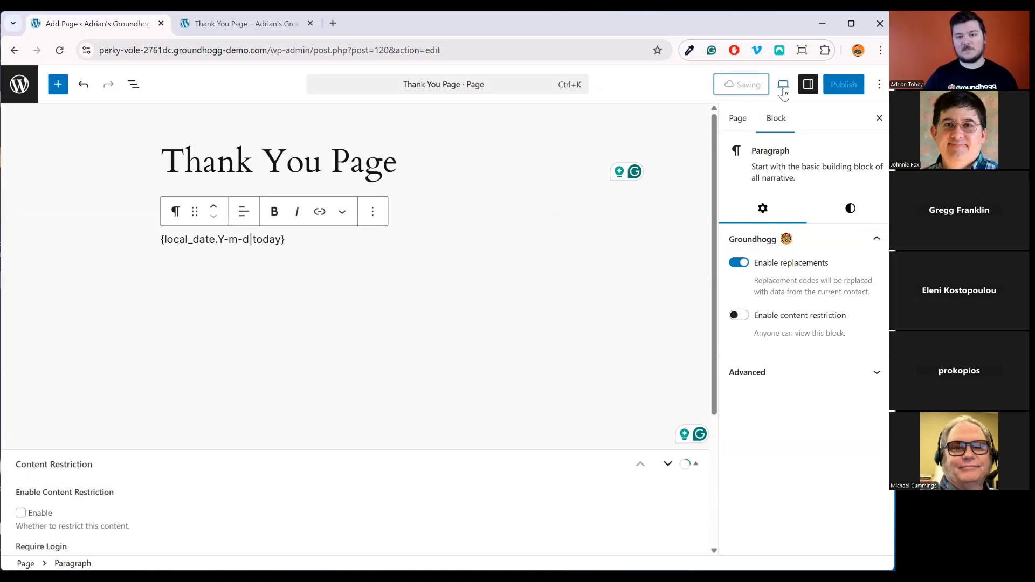
click(784, 86)
click(761, 240)
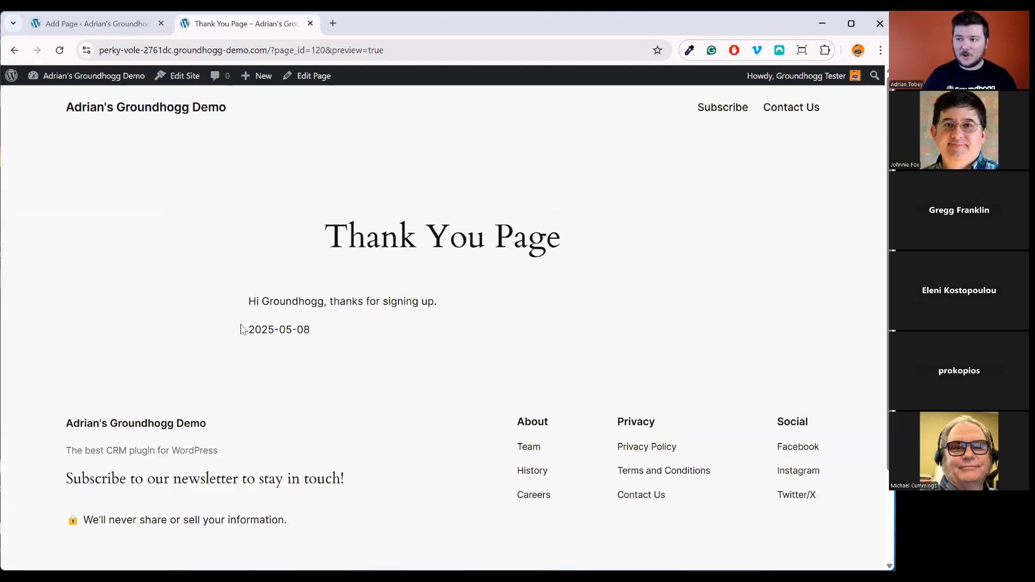
click(119, 24)
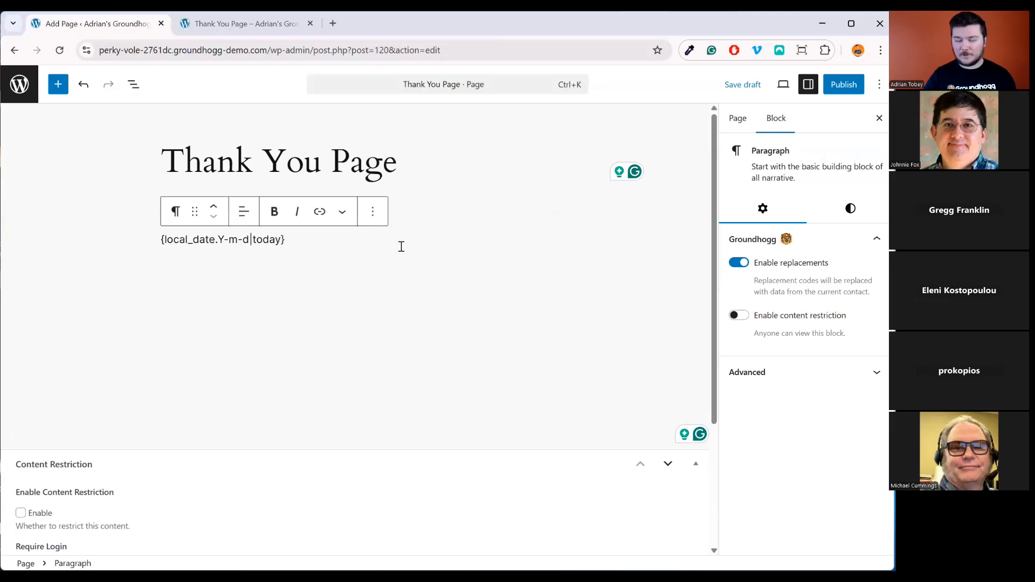
Add an empty paragraph below and recheck the date paragraph's Groundhogg settings
key(Return)
click(441, 212)
click(381, 241)
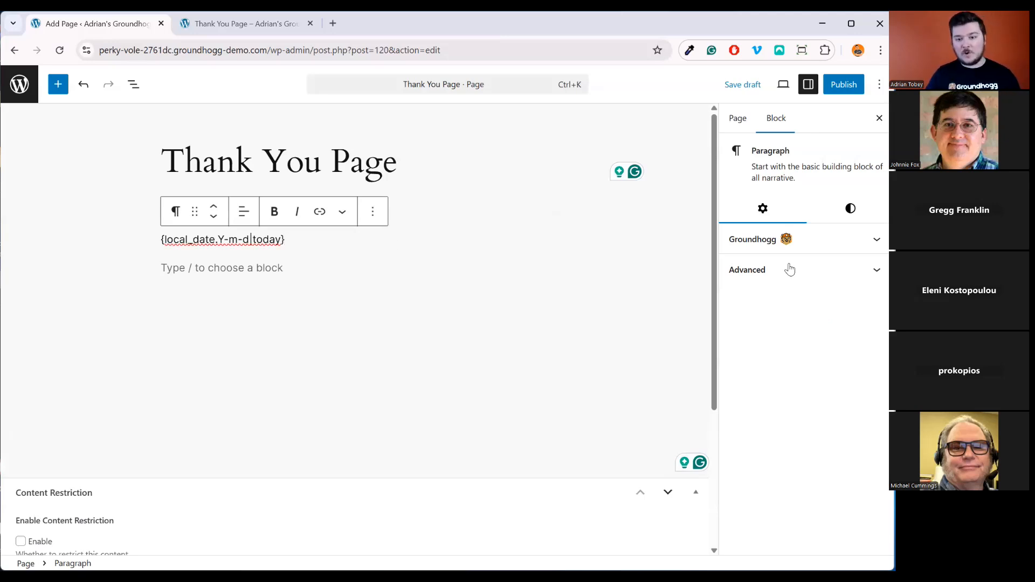
click(761, 240)
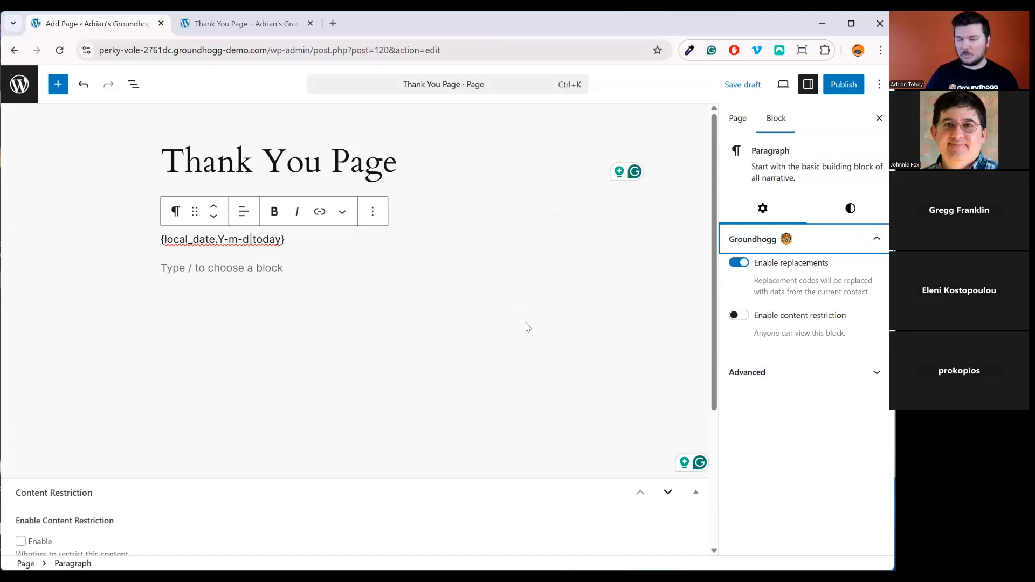
click(189, 268)
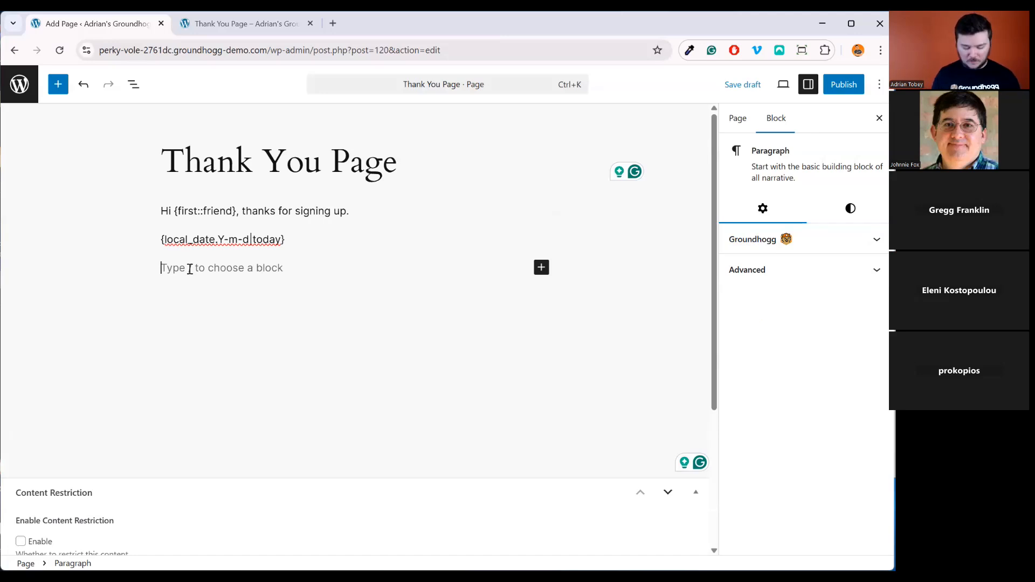
Insert a single-column Group block via /group and add a Paragraph inside it
text(/)
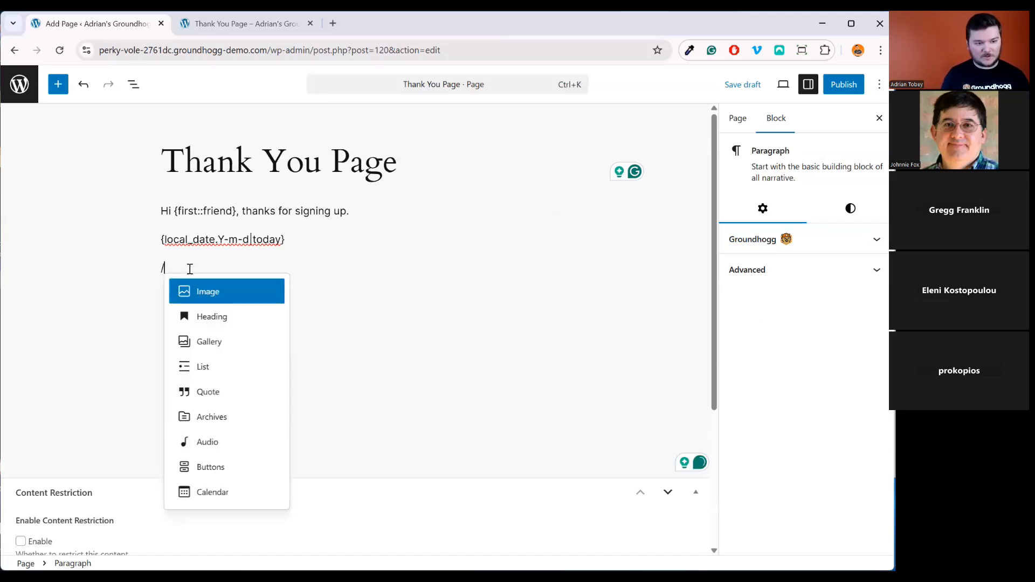
text(gr)
key(Return)
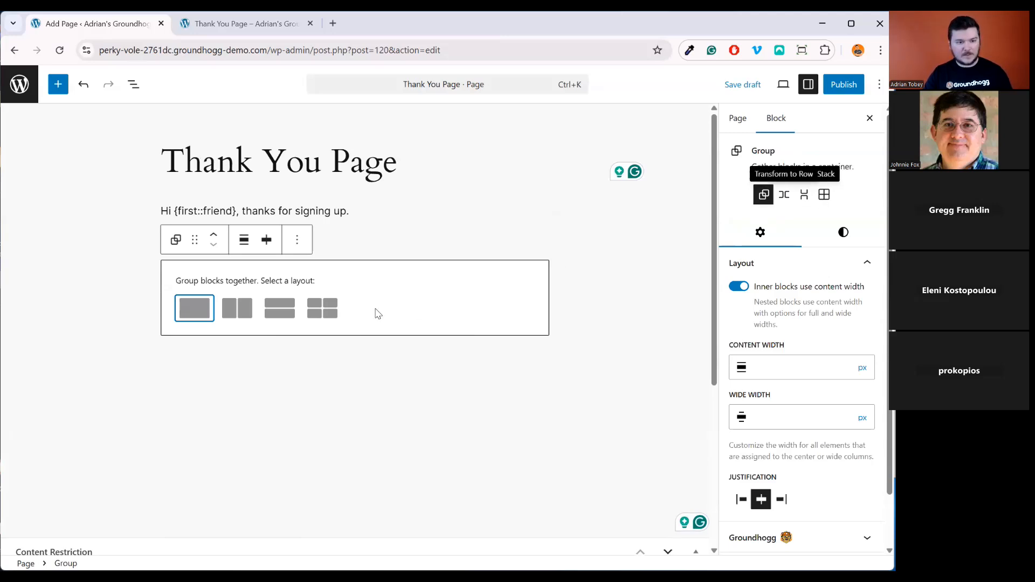
click(194, 308)
click(397, 277)
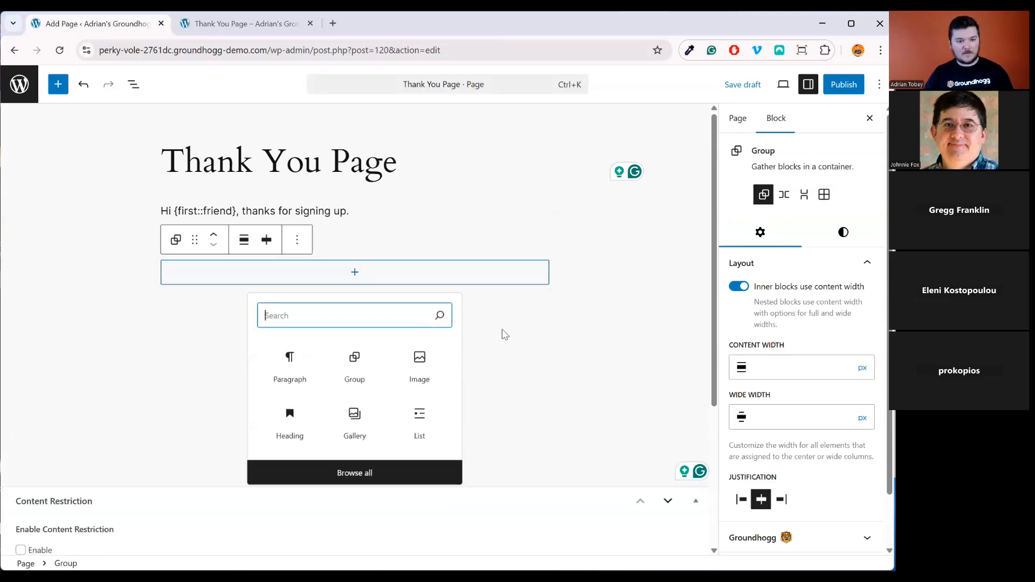
click(291, 371)
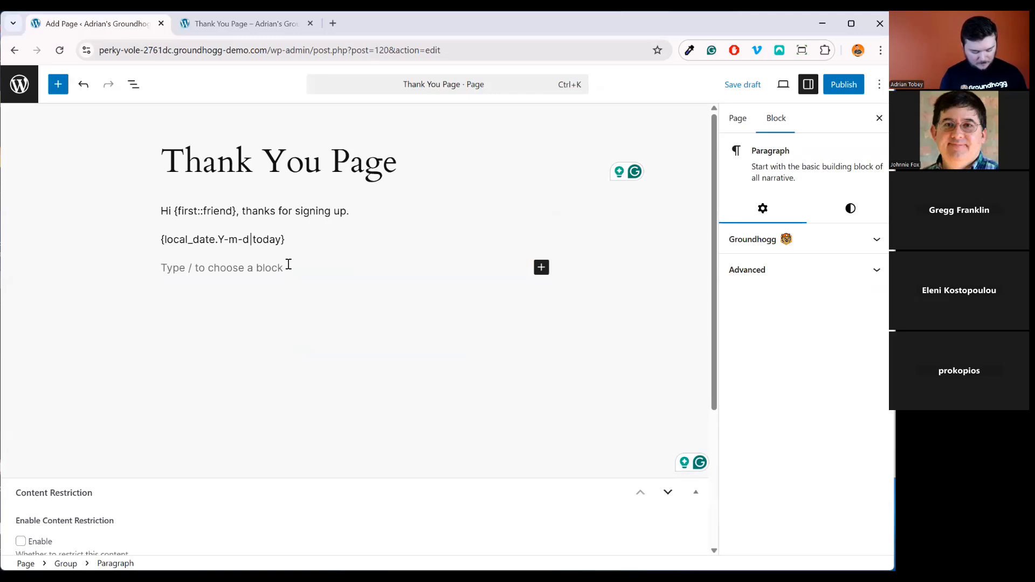
Type 'Your email address is {email}' into the group's paragraph
text(YOu)
key(BackSpace)
key(BackSpace)
text(our)
key(BackSpace)
key(BackSpace)
text(r email address )
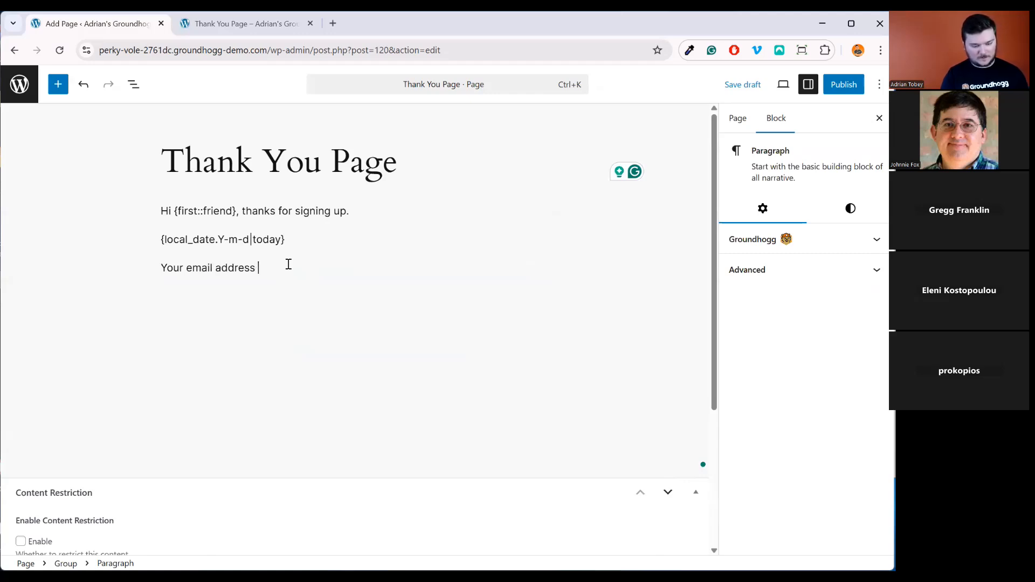
text(is {email})
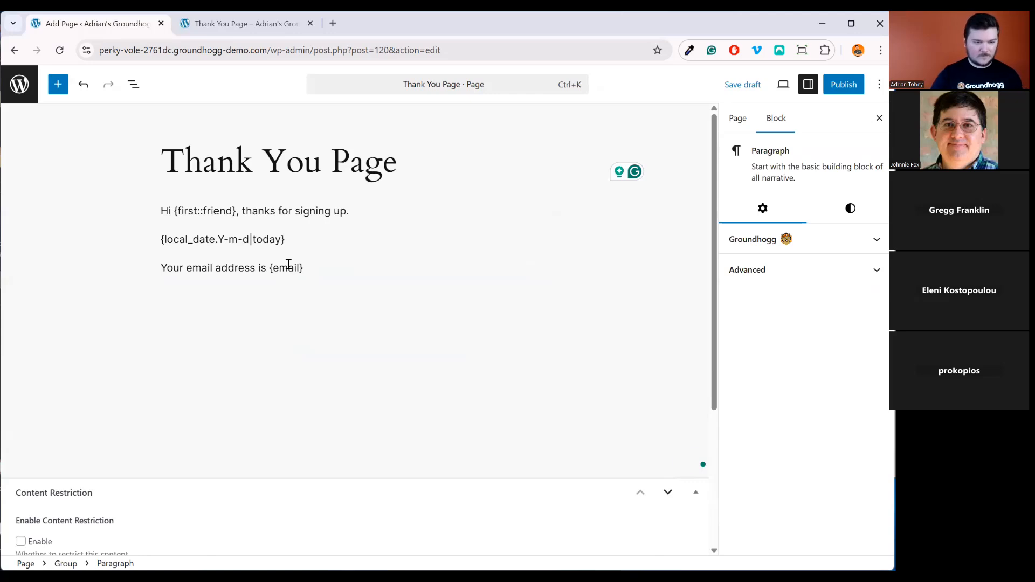
Select the Group block in List View and enable Groundhogg replacements for it
click(731, 244)
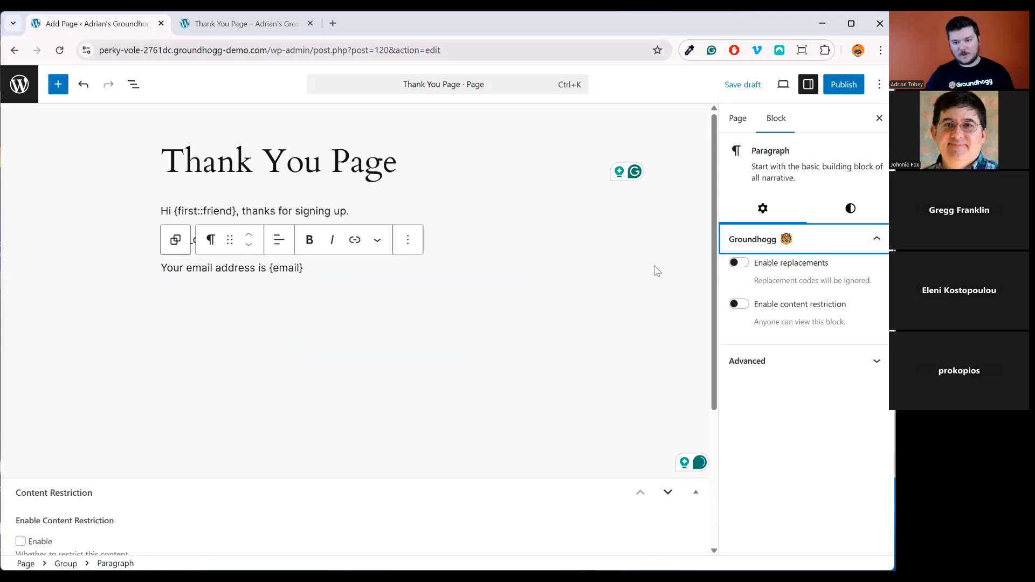
click(134, 84)
click(86, 187)
scroll(814, 491, down, 2)
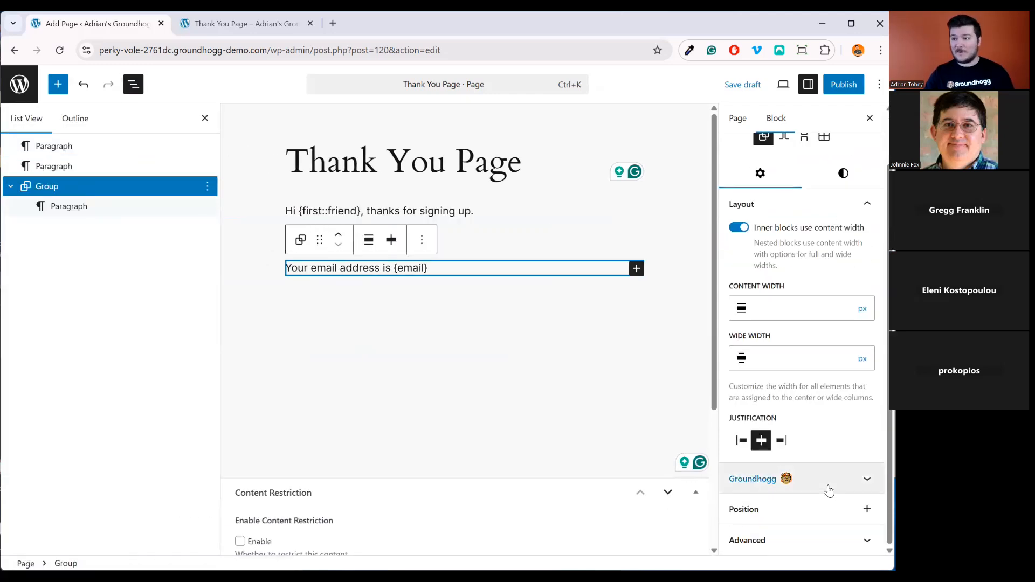
click(829, 491)
click(738, 473)
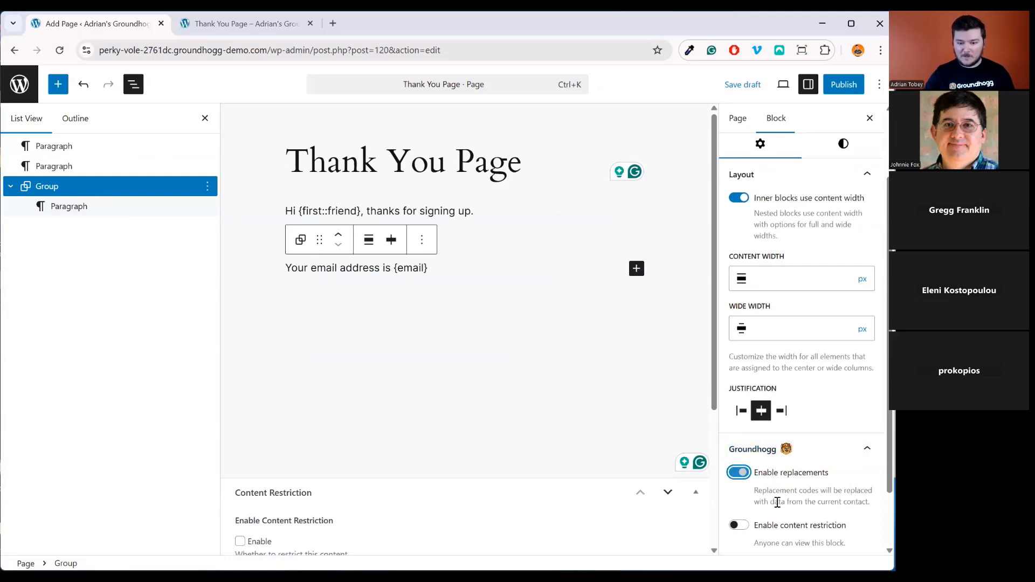
Save the draft and preview the page in a new tab
click(743, 85)
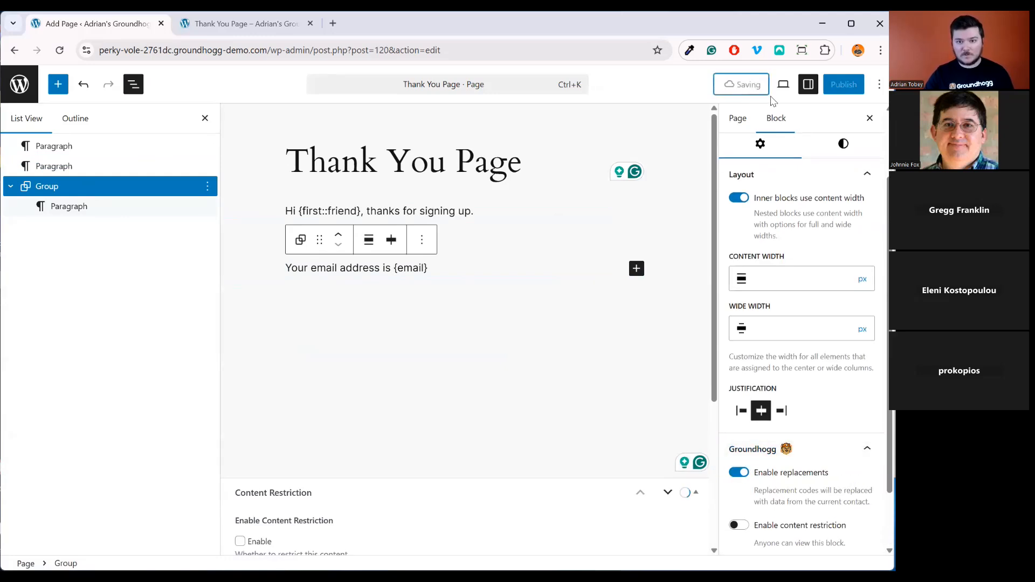
click(783, 84)
click(751, 238)
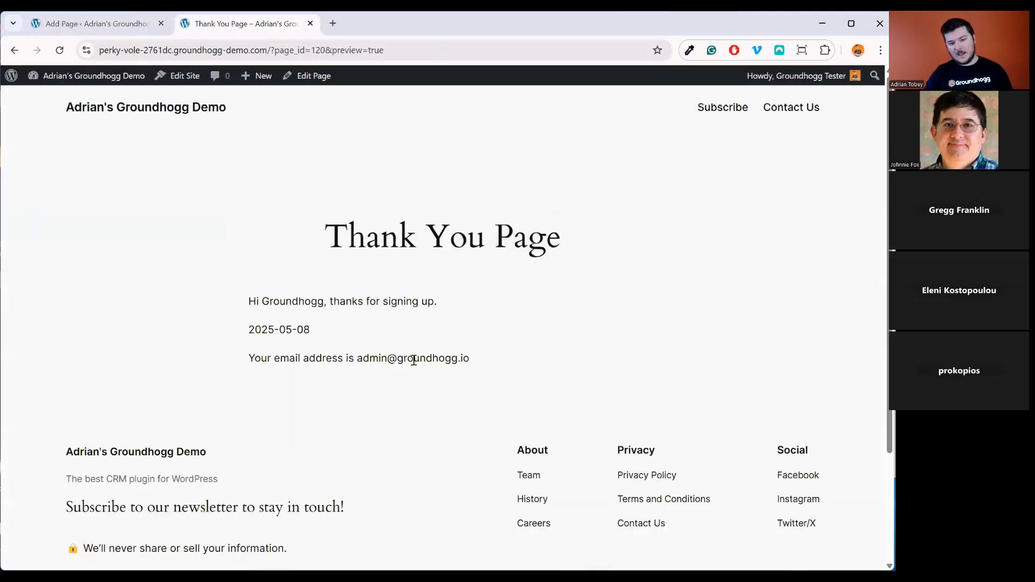
Highlight the contact's filled-in email address in the preview, then switch back to the editor
double_click(360, 358)
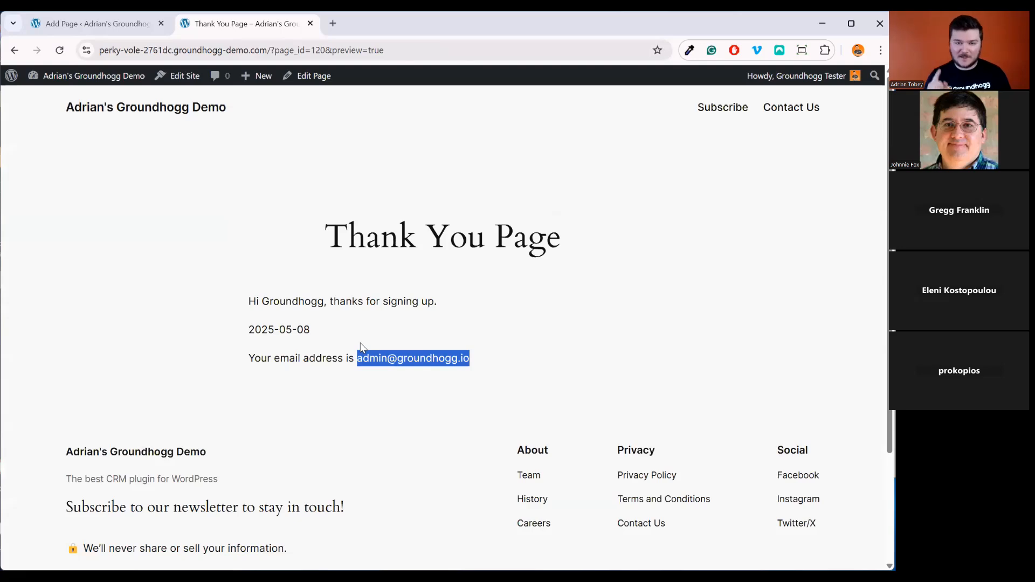
key(ctrl+Page_Up)
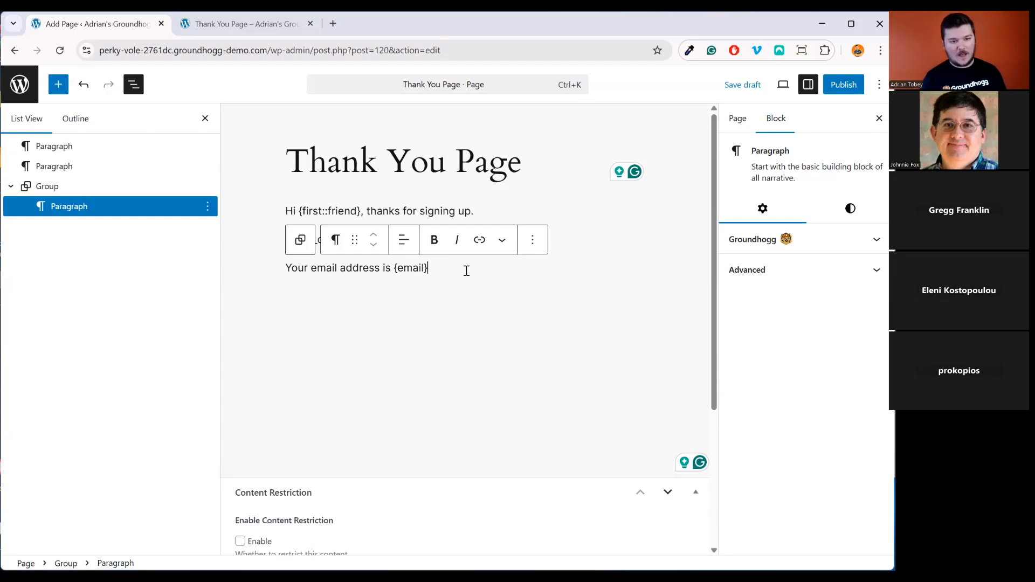
Add a paragraph reading '{meta.your_meta_key} {custom_field}' below the email line and save with Ctrl+S
key(Return)
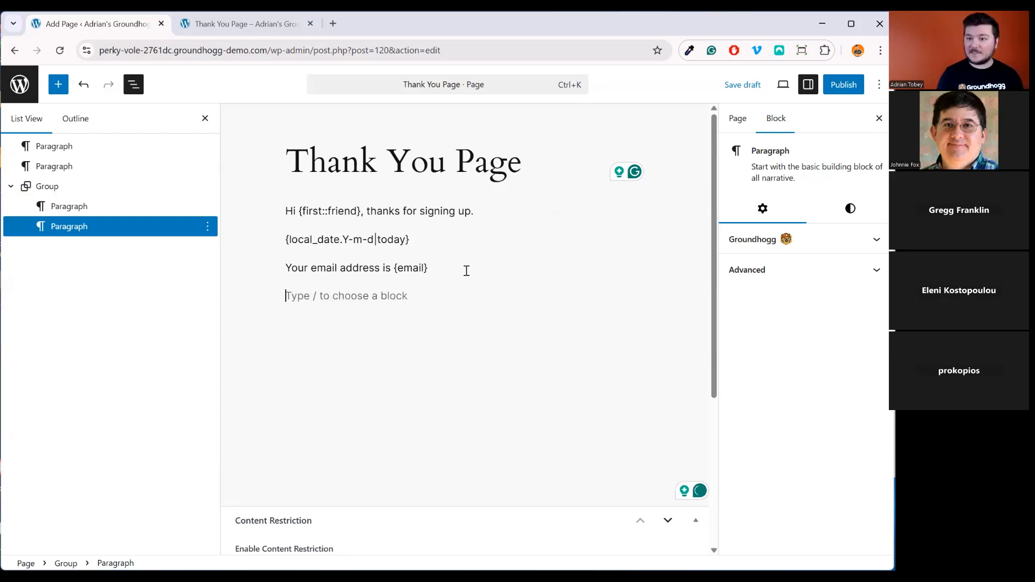
text({me)
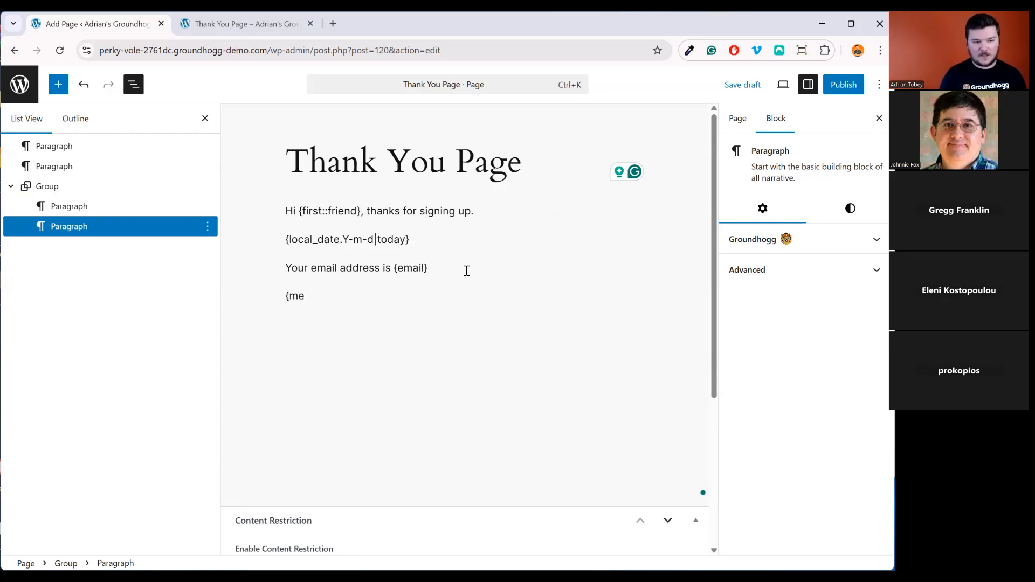
text(ta.your_meta)
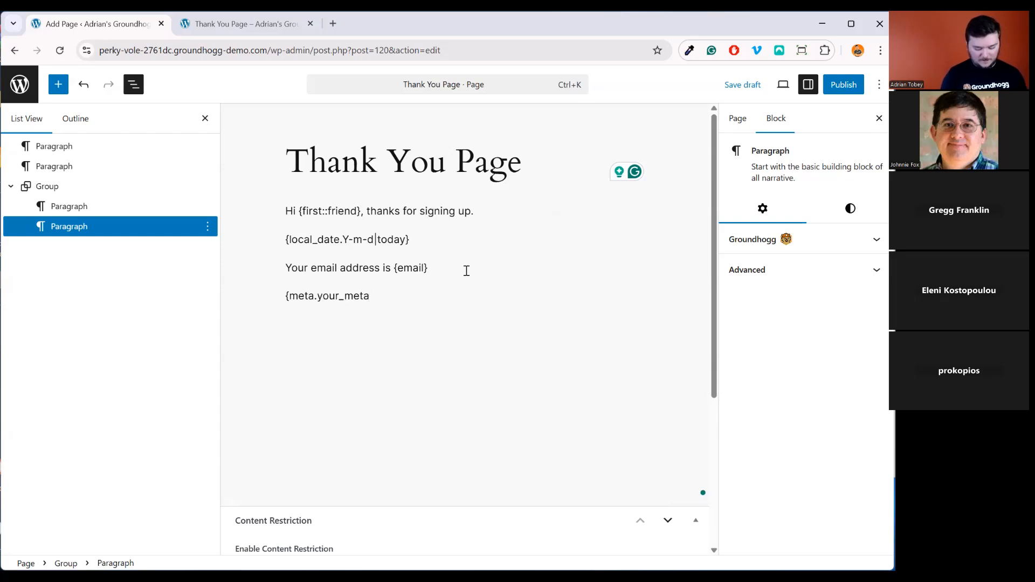
text(_key})
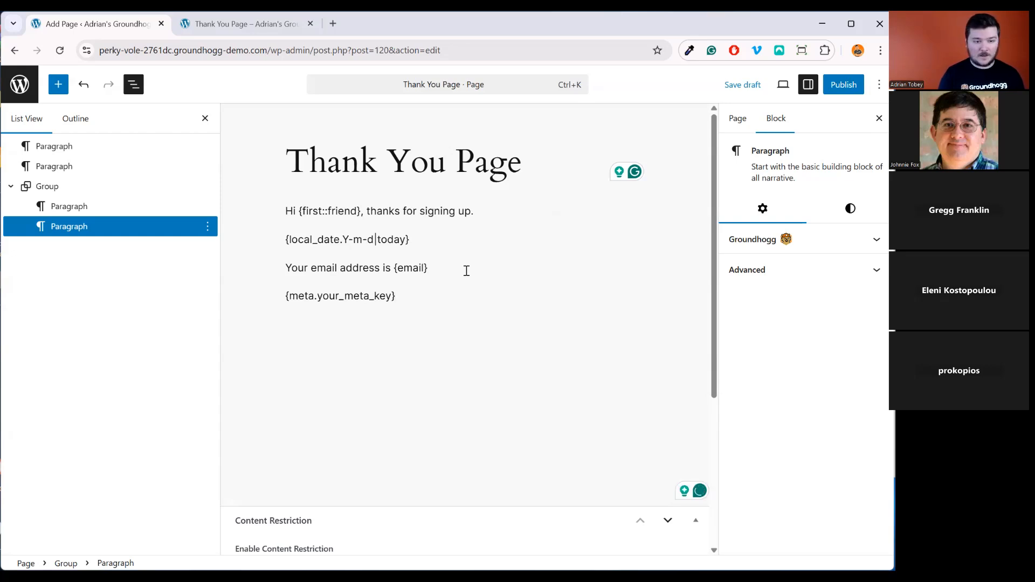
text( {}custome)
key(BackSpace)
text(_field)
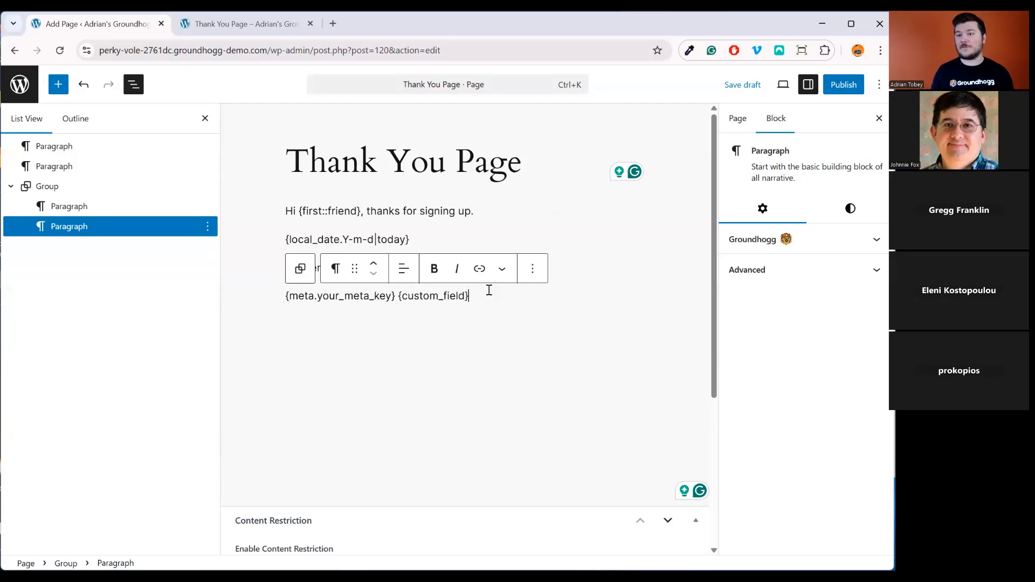
key(ctrl+s)
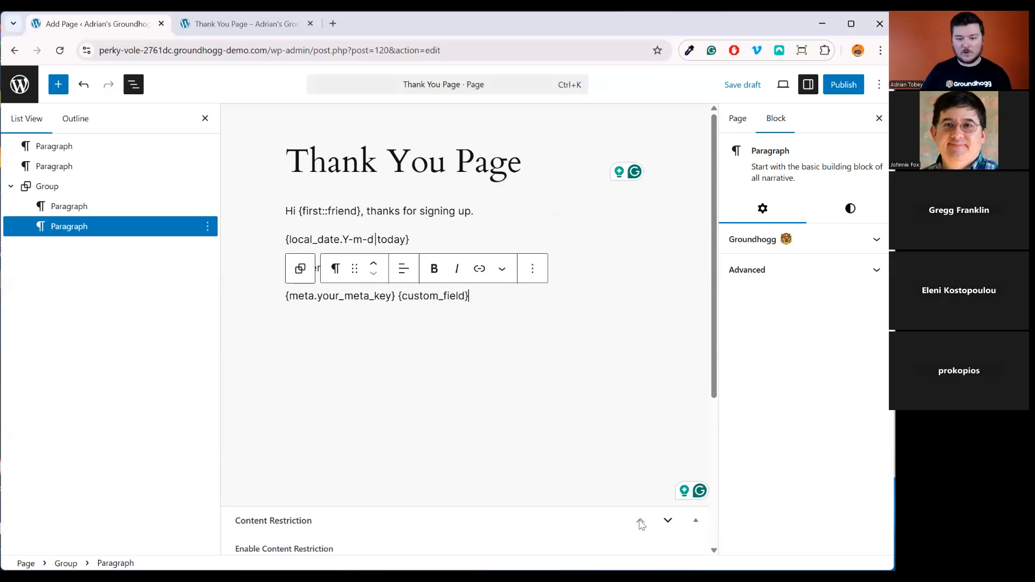
Delete the email and meta-code paragraphs in the group, leaving one empty paragraph
scroll(589, 514, down, 4)
scroll(589, 514, down, 1)
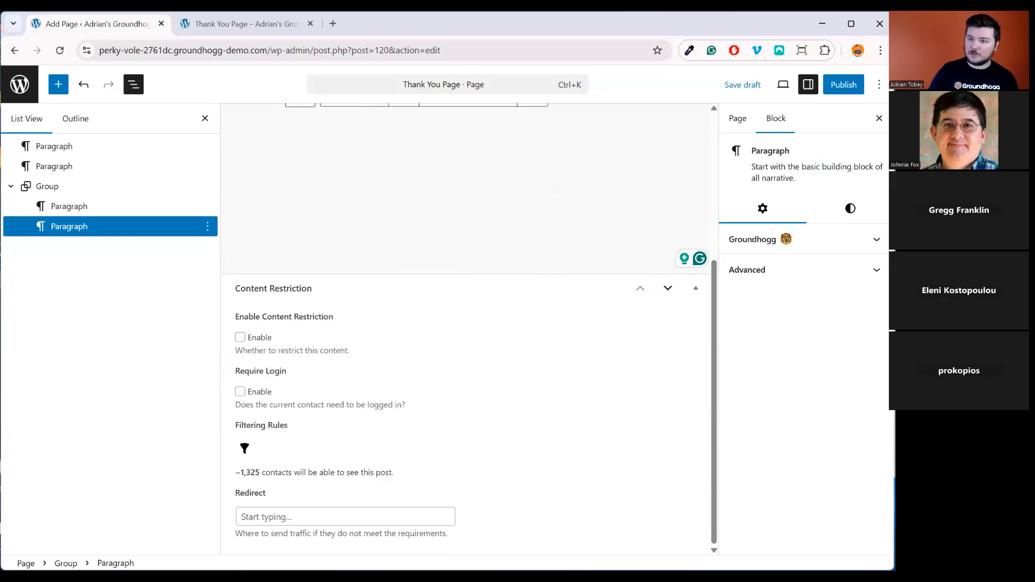
scroll(499, 472, up, 4)
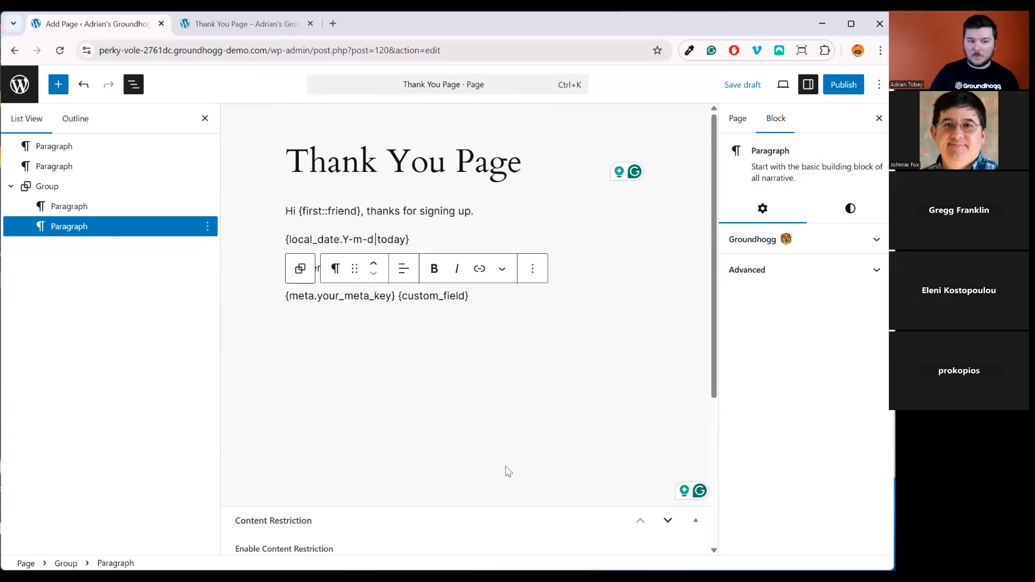
click(48, 186)
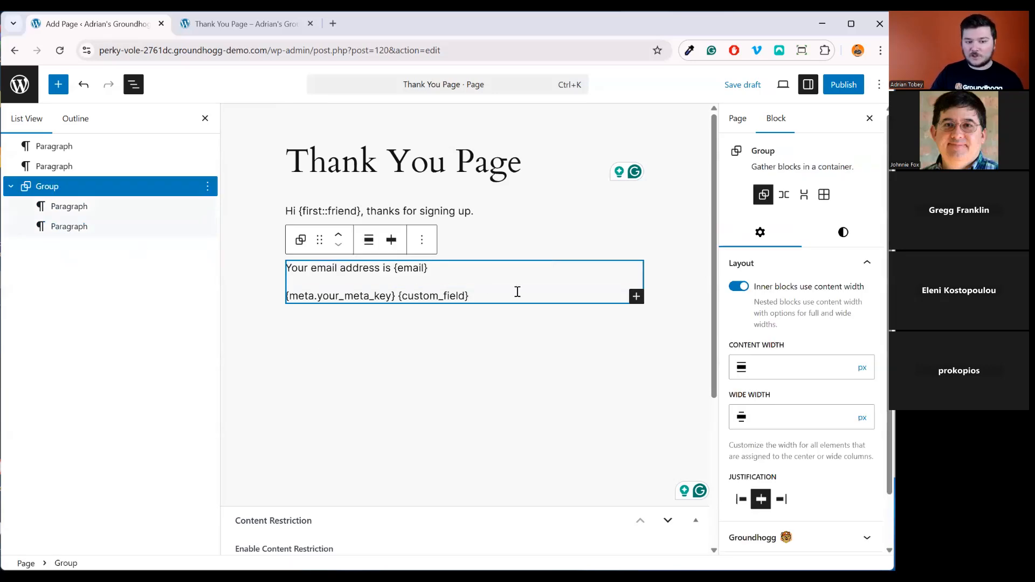
drag(471, 296, 290, 270)
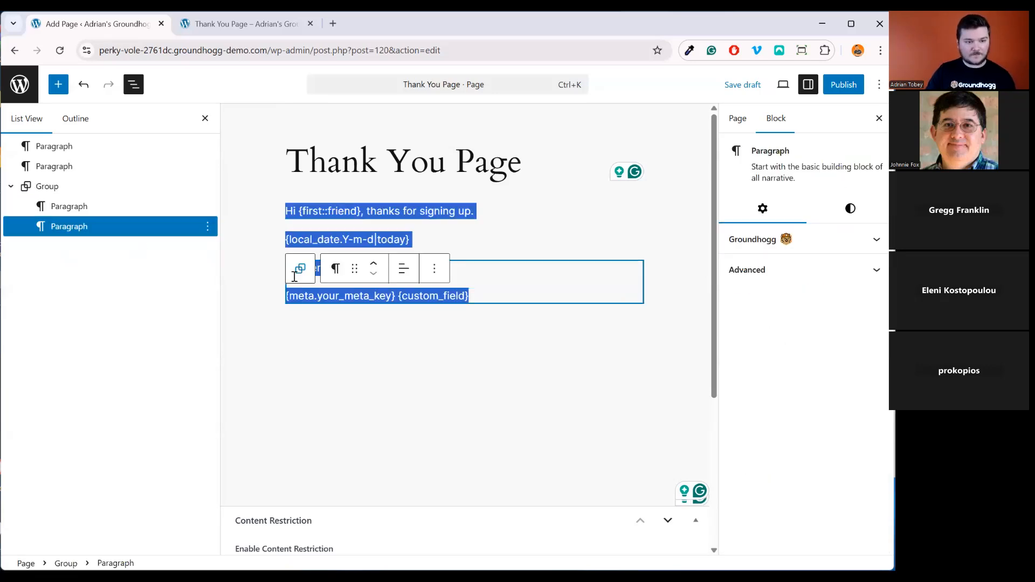
key(BackSpace)
text({local_date.Y-m-d|today})
Type 'This block is about Boats!' into the empty paragraph and select the sentence
text(This )
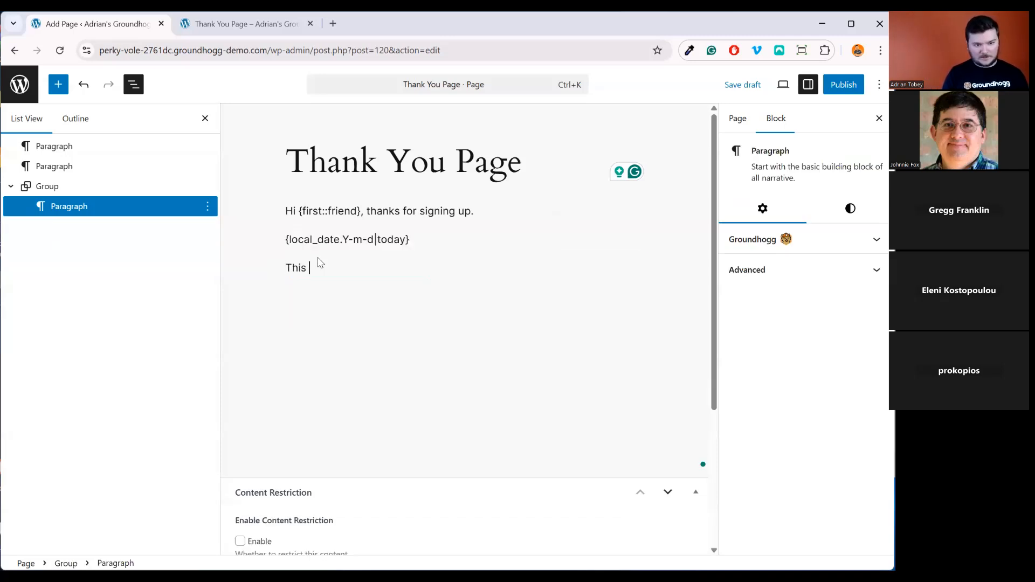
text(articl)
key(ctrl+BackSpace)
text(b)
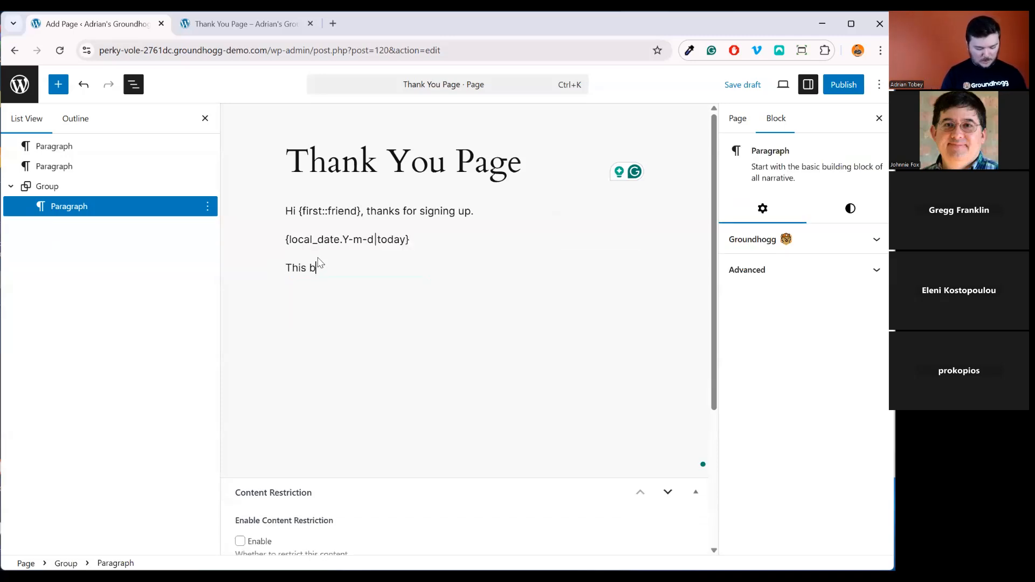
text(lock is about Boa)
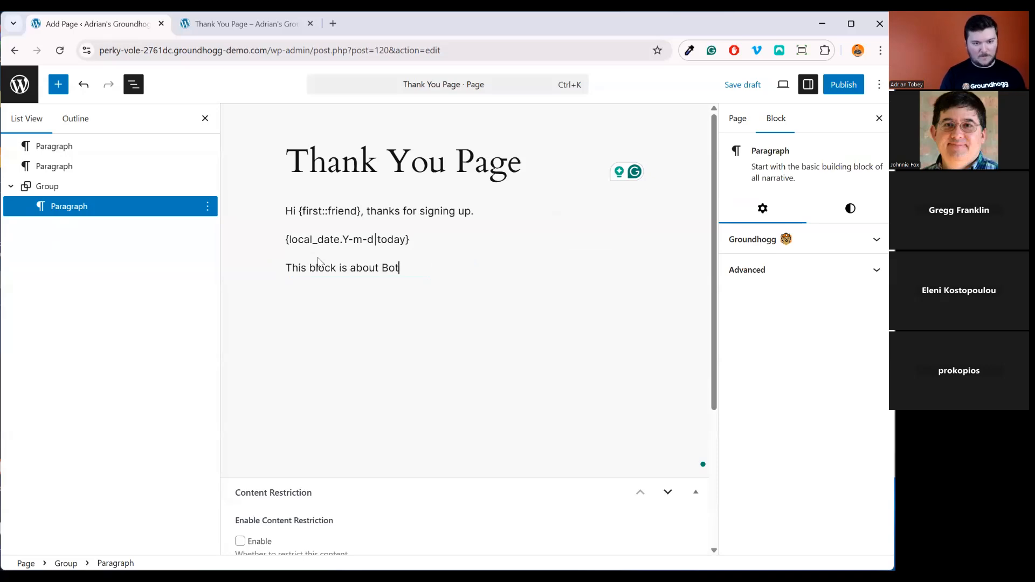
text(ts!)
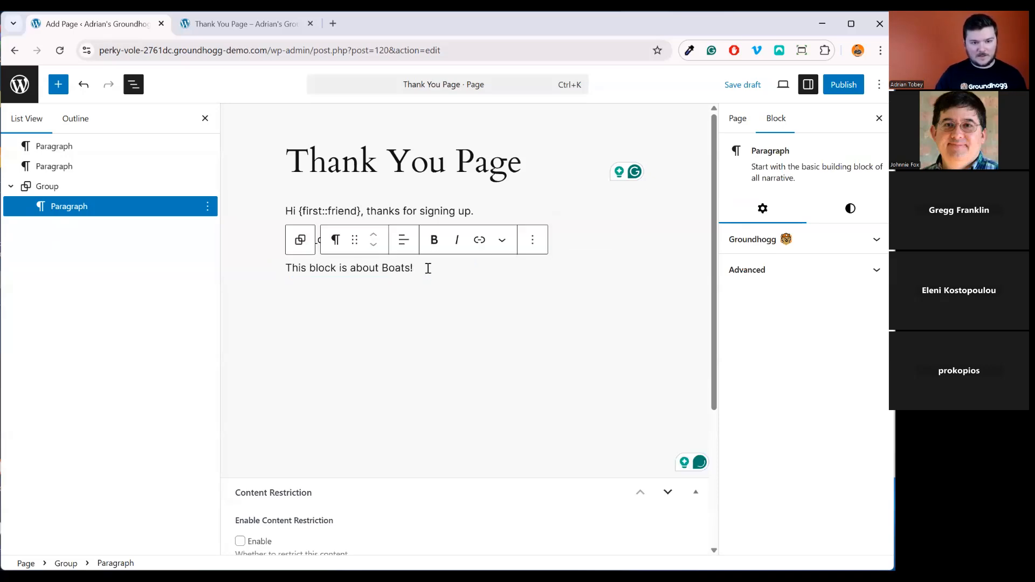
drag(428, 268, 282, 261)
Give the Boats group an Accent / Three orange background with padding of 3
click(92, 188)
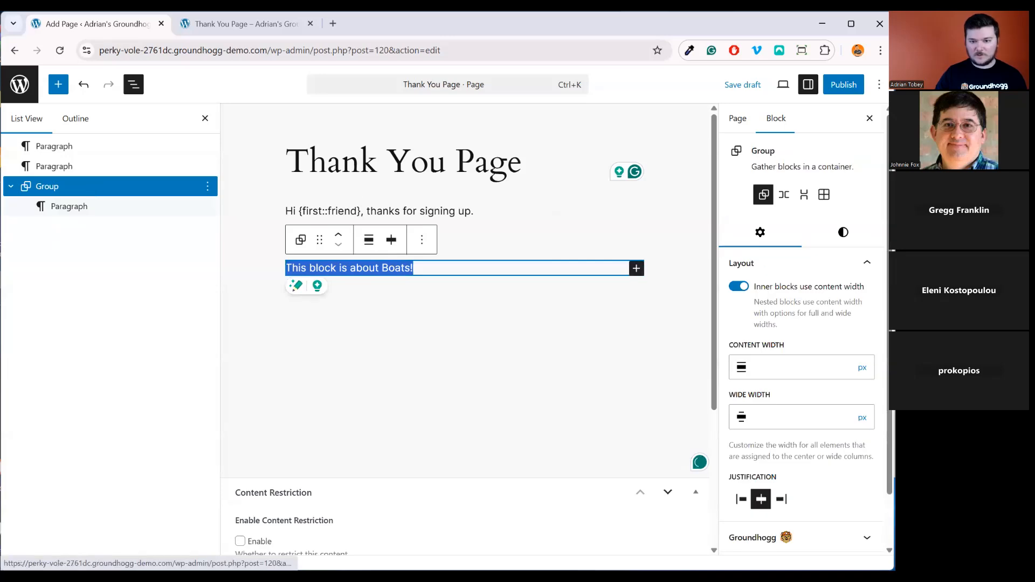
click(849, 241)
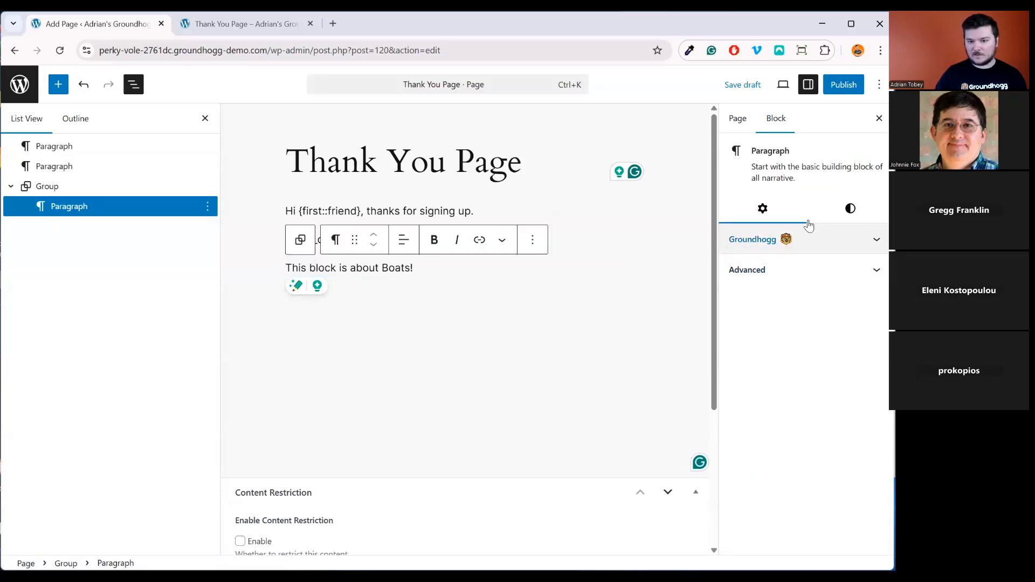
click(850, 210)
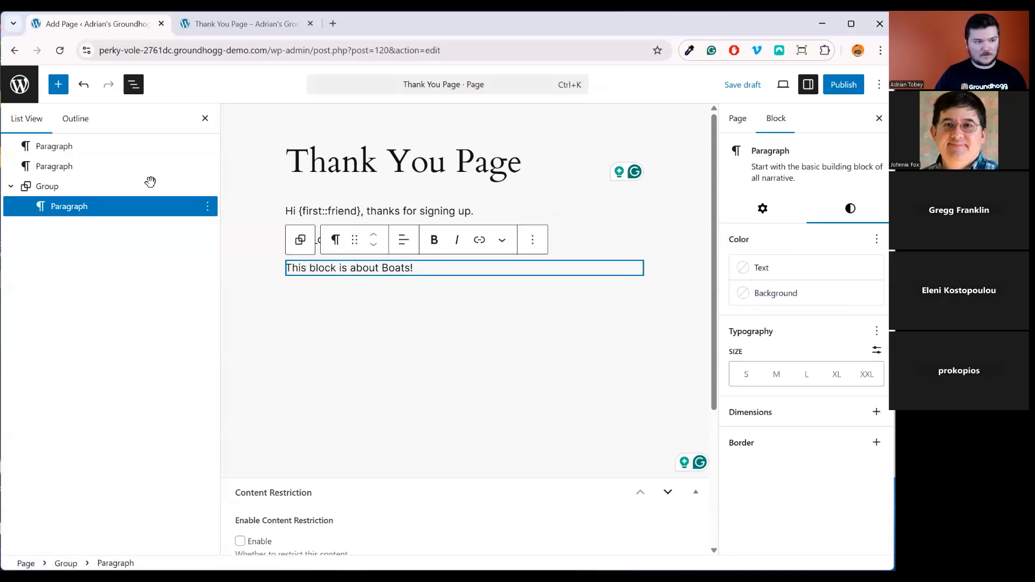
click(148, 186)
click(843, 233)
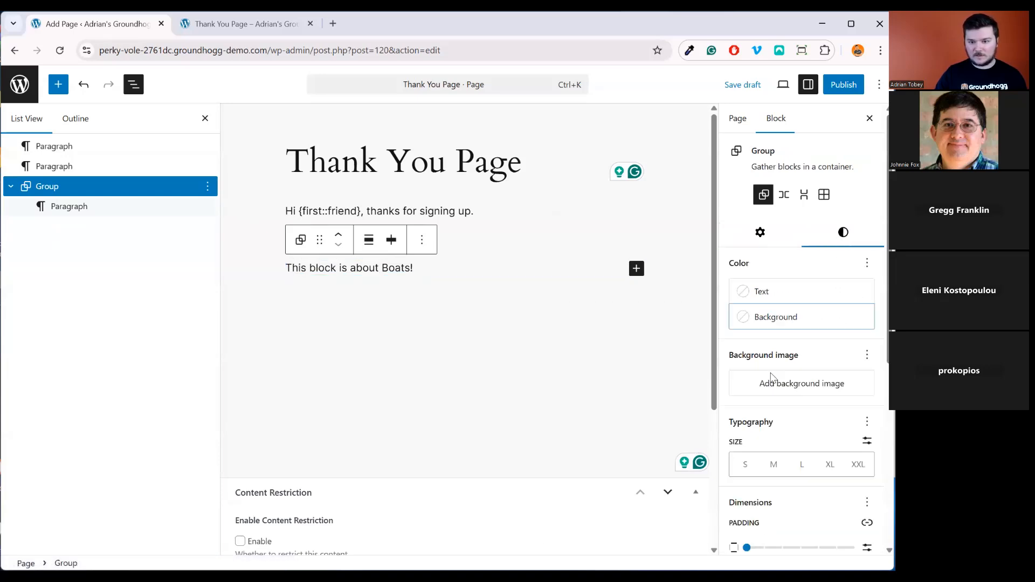
click(787, 317)
click(588, 485)
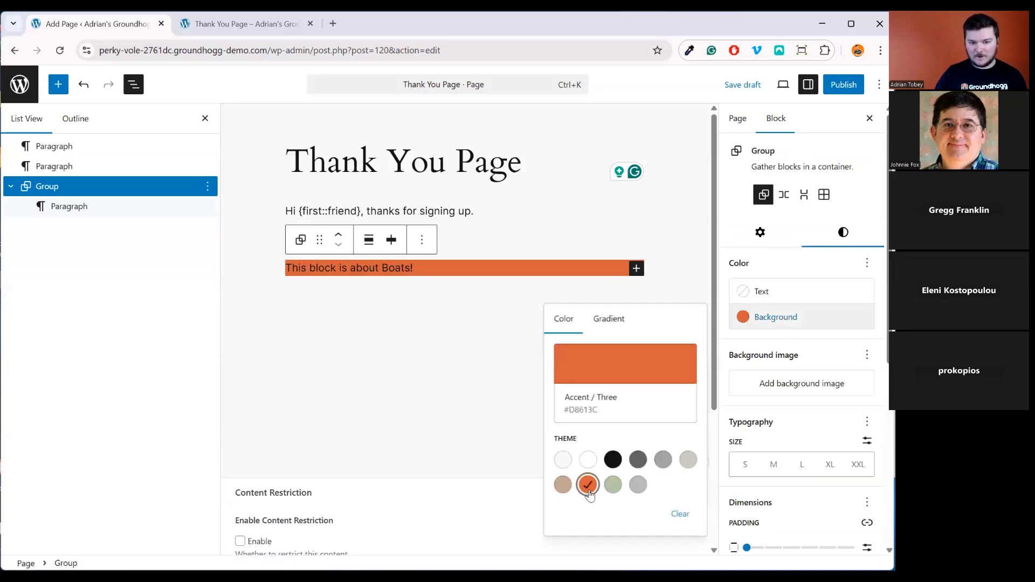
scroll(809, 512, down, 4)
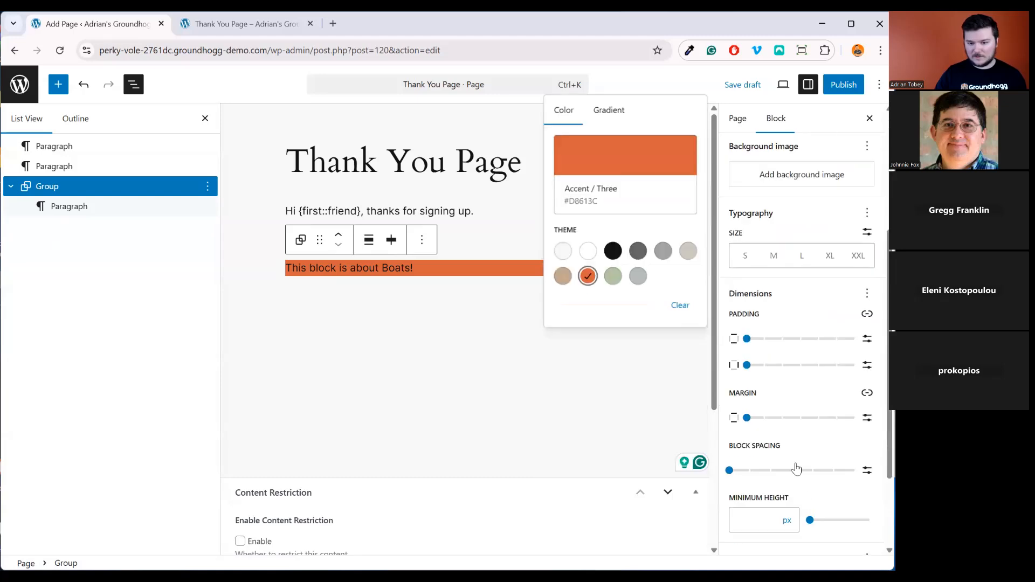
click(801, 338)
click(801, 365)
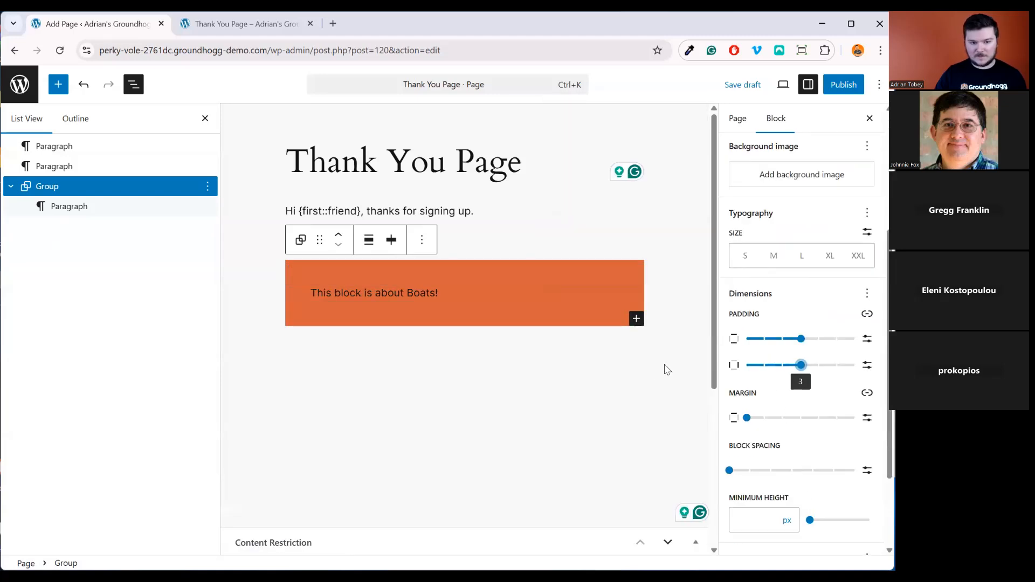
Duplicate the orange Boats group block and select the new copy
click(677, 300)
click(486, 294)
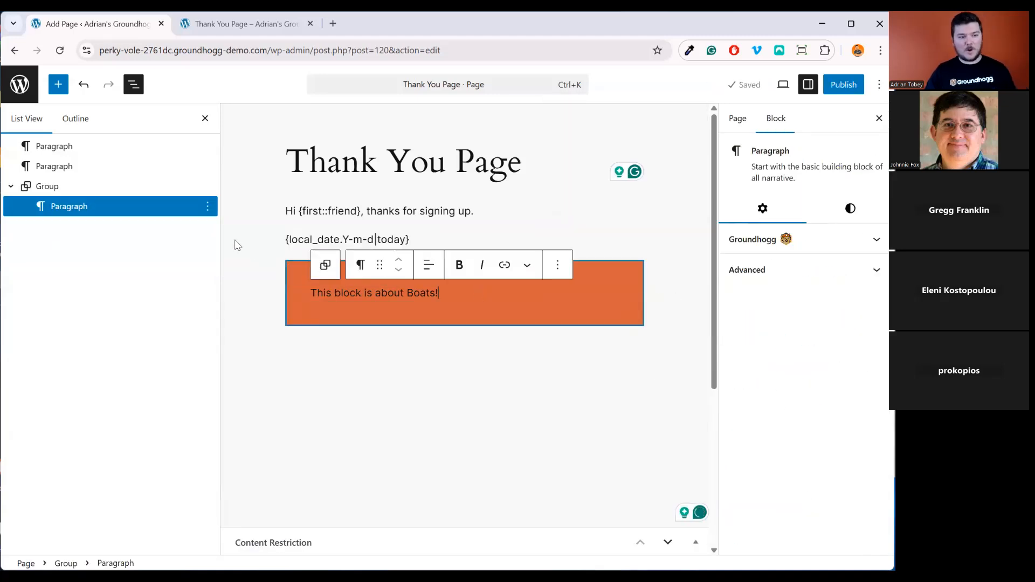
click(100, 182)
right_click(169, 190)
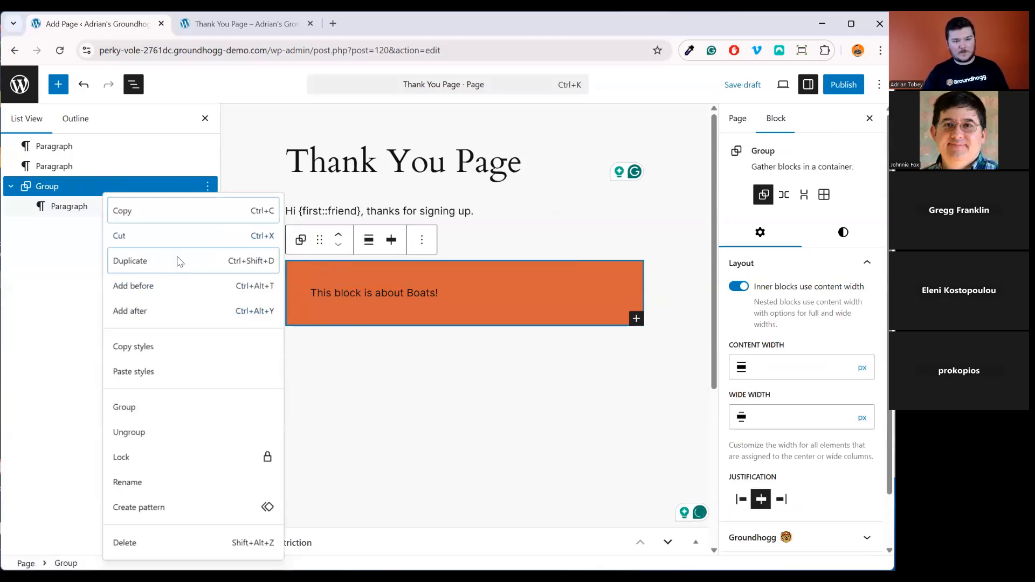
click(173, 259)
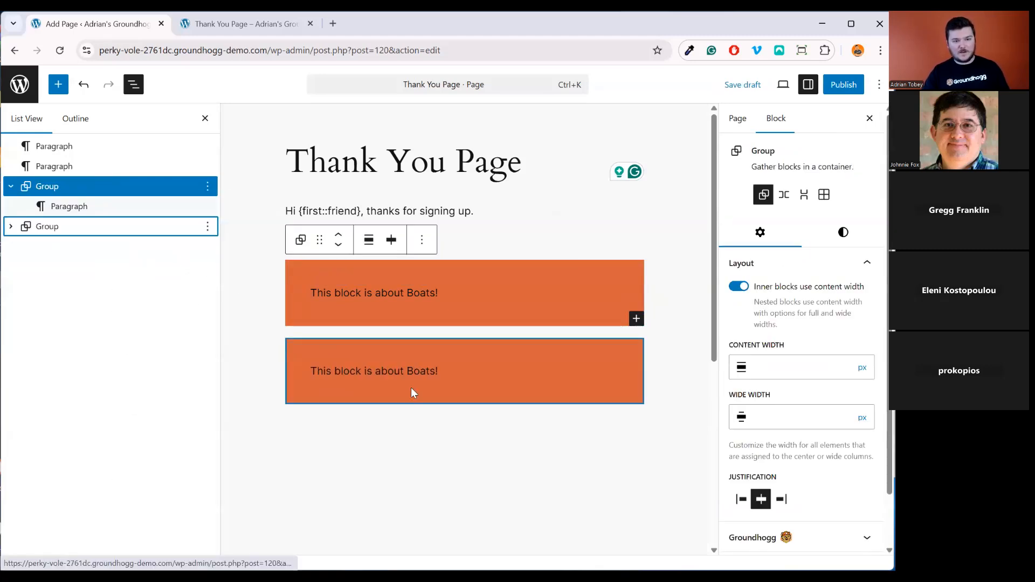
click(67, 227)
click(843, 232)
Set the duplicate group's background to Accent / Four green
click(804, 317)
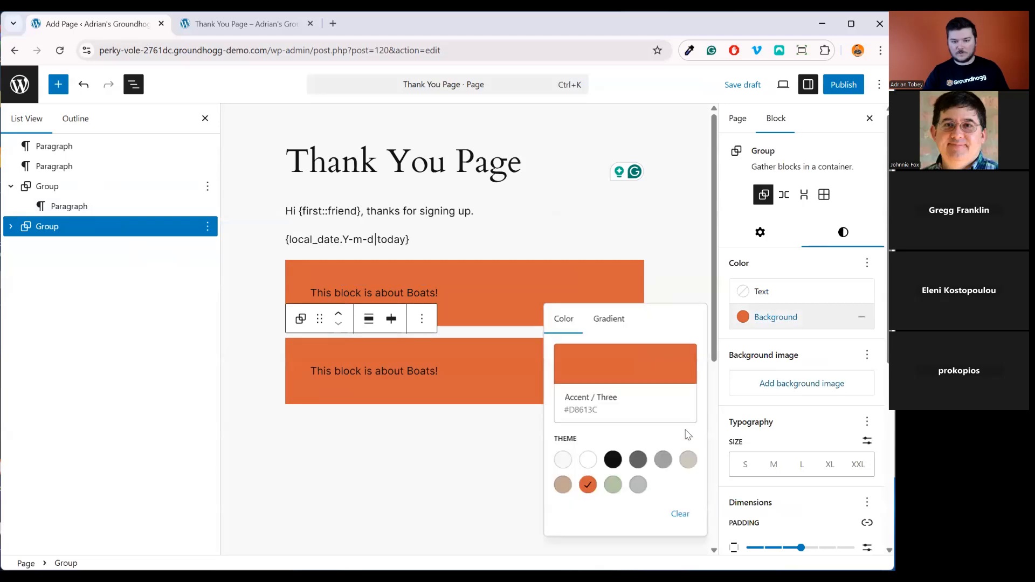
click(613, 484)
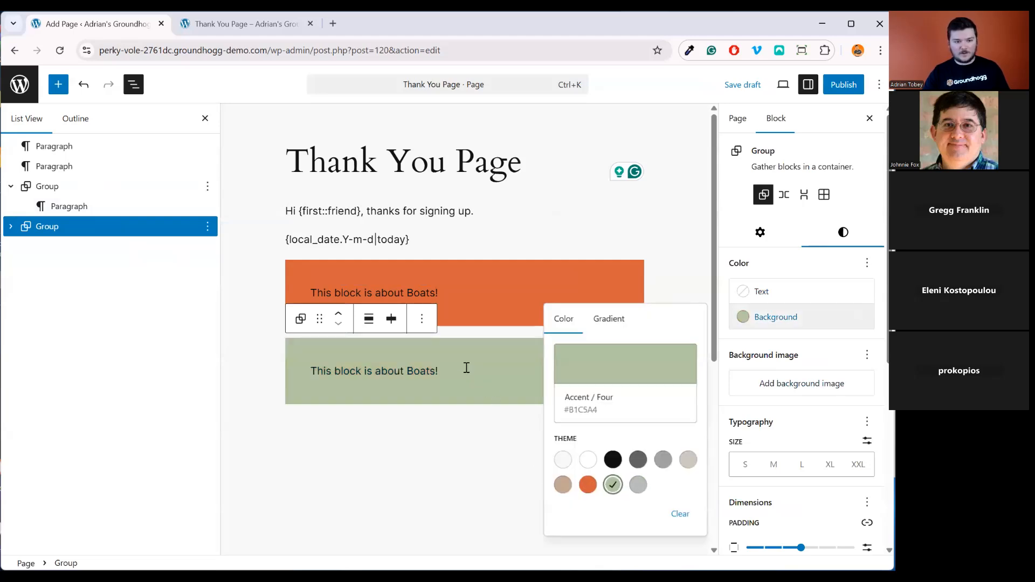
click(466, 368)
Change the green block's text to 'This block is about ATVs!' and save the draft
double_click(424, 371)
text(ATVS)
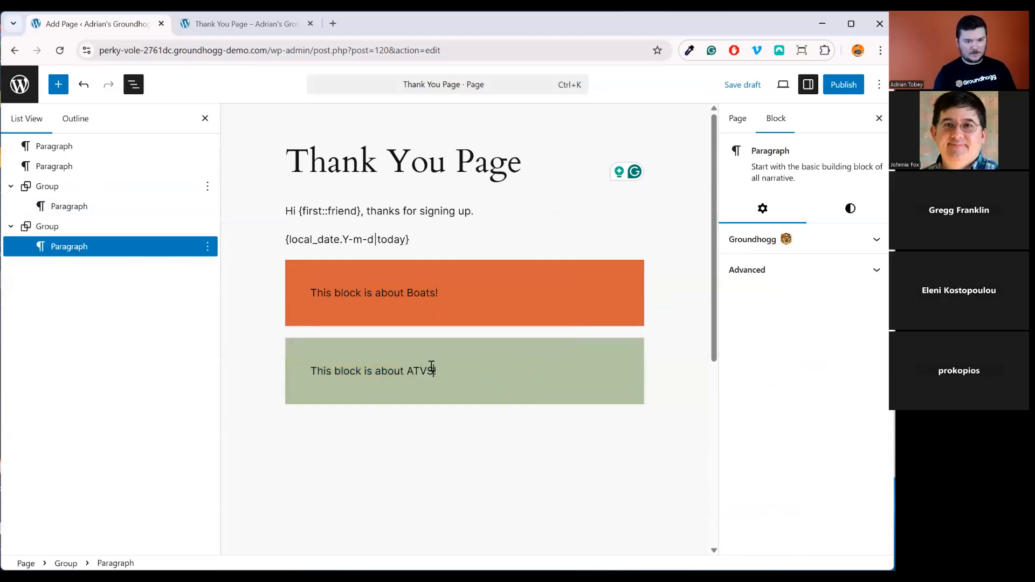
key(BackSpace)
text(s)
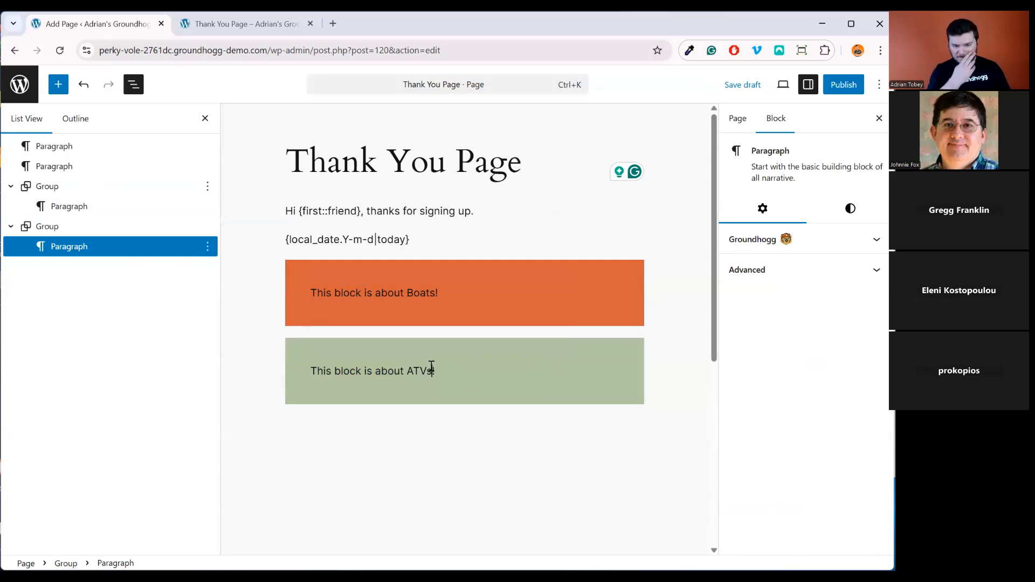
click(743, 85)
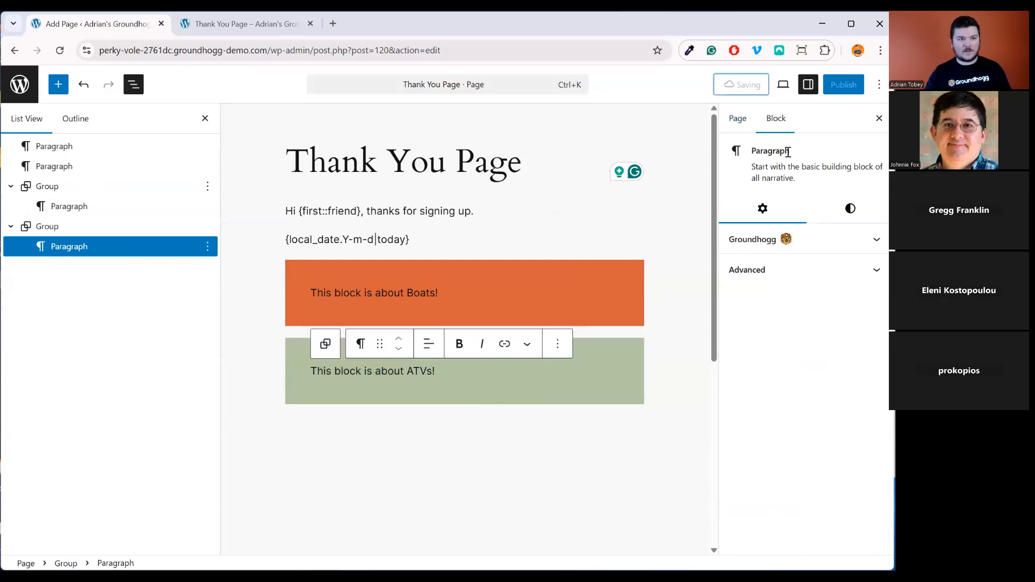
click(243, 24)
Add the tags Boats and ATVs together on Groundhogg's Tags page
click(69, 76)
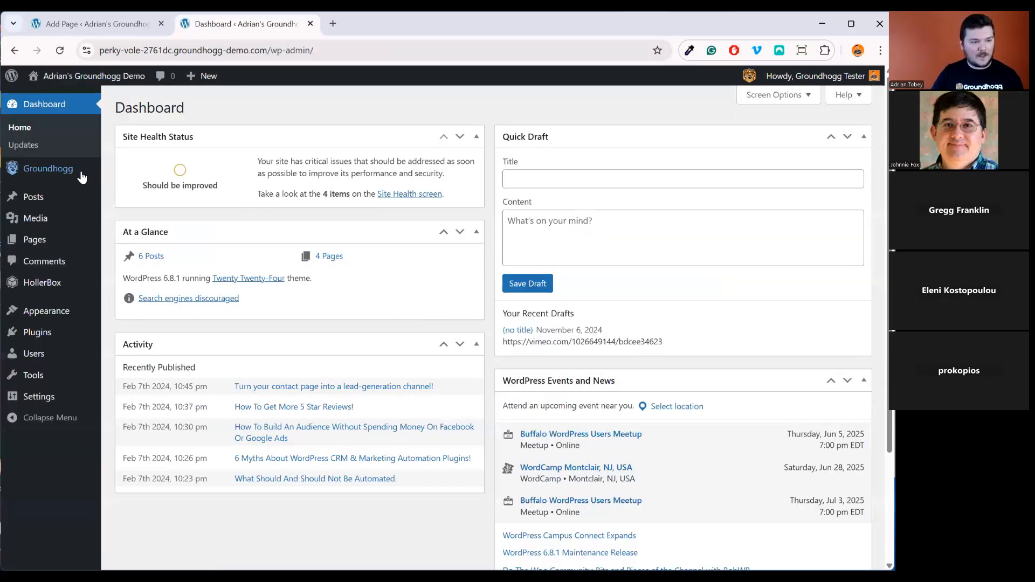
mouse_move(81, 172)
click(141, 249)
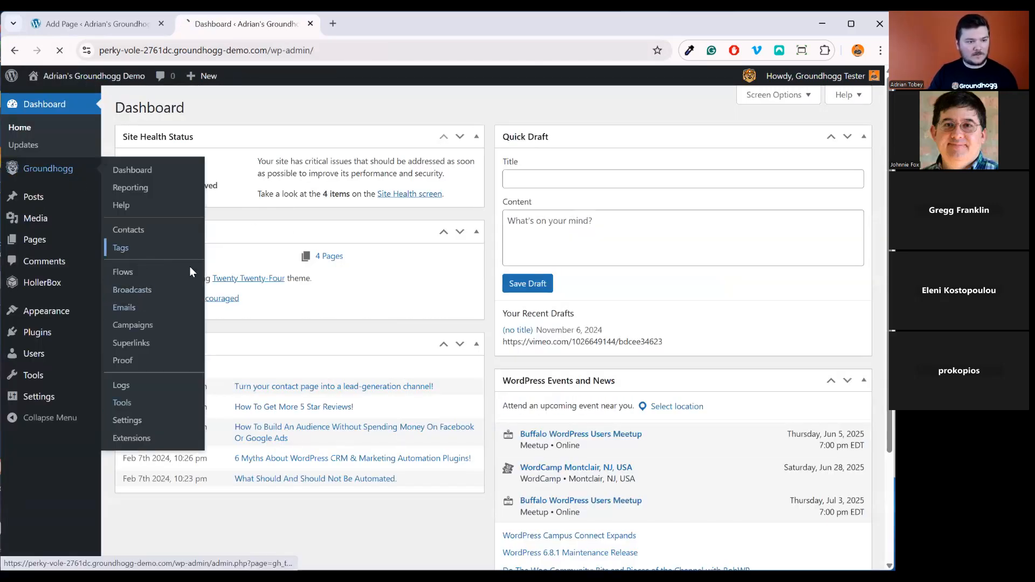
scroll(201, 502, down, 3)
click(176, 342)
text(Boats)
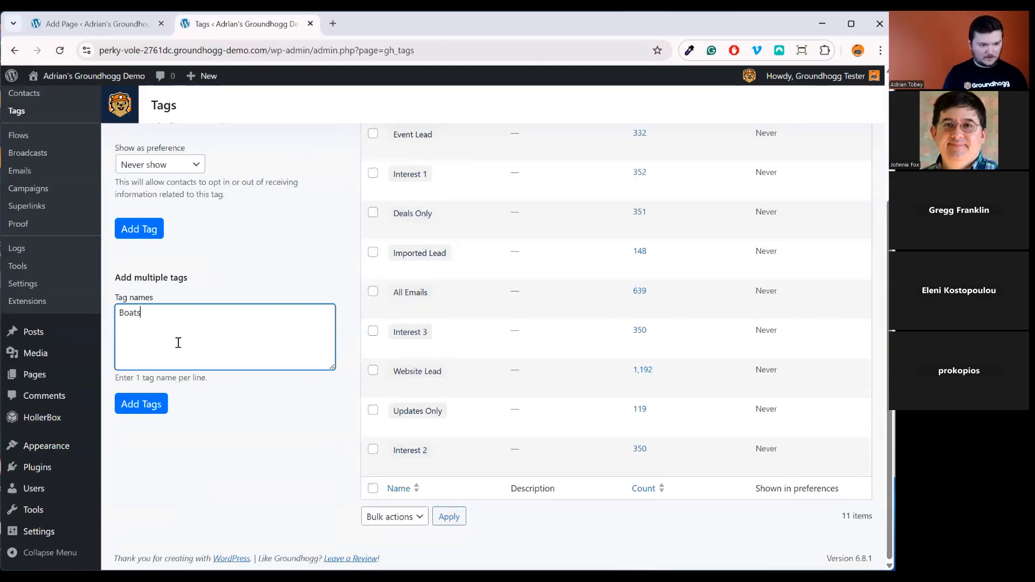
key(Return)
text(Atvs)
key(BackSpace)
key(BackSpace)
text(TVs)
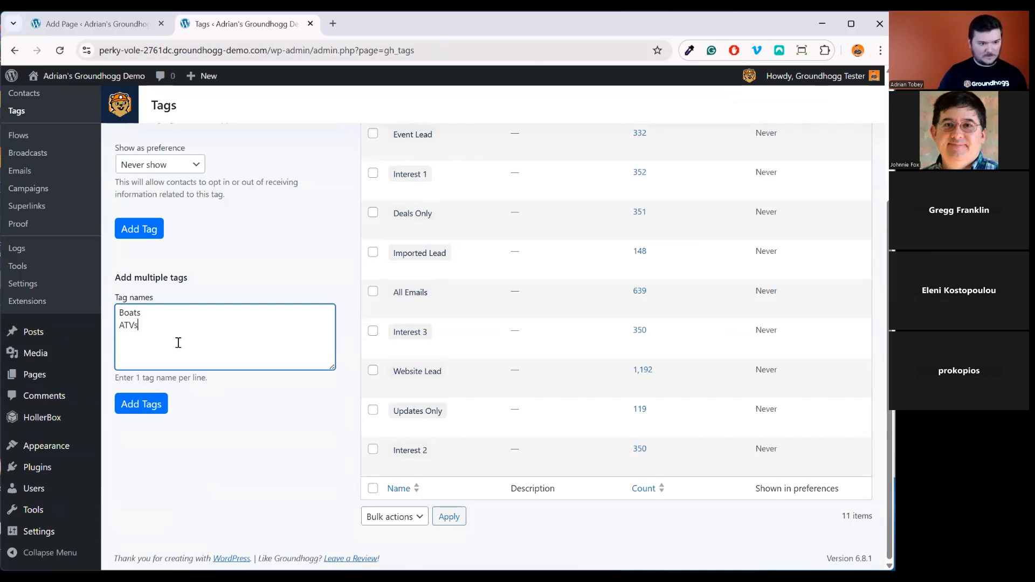
click(143, 404)
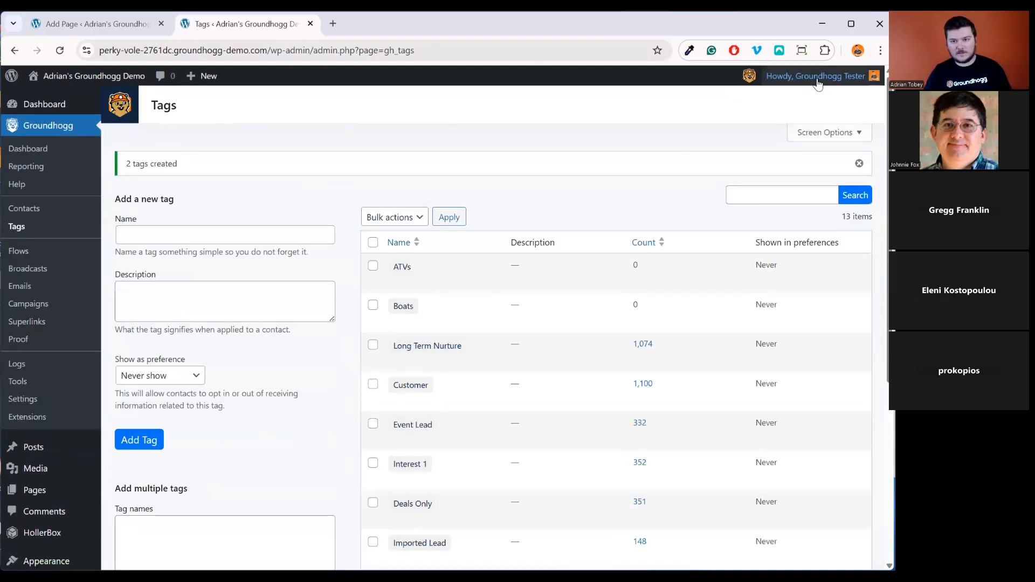
Open your own contact record, then return to the Thank You Page editor
mouse_move(817, 76)
click(808, 161)
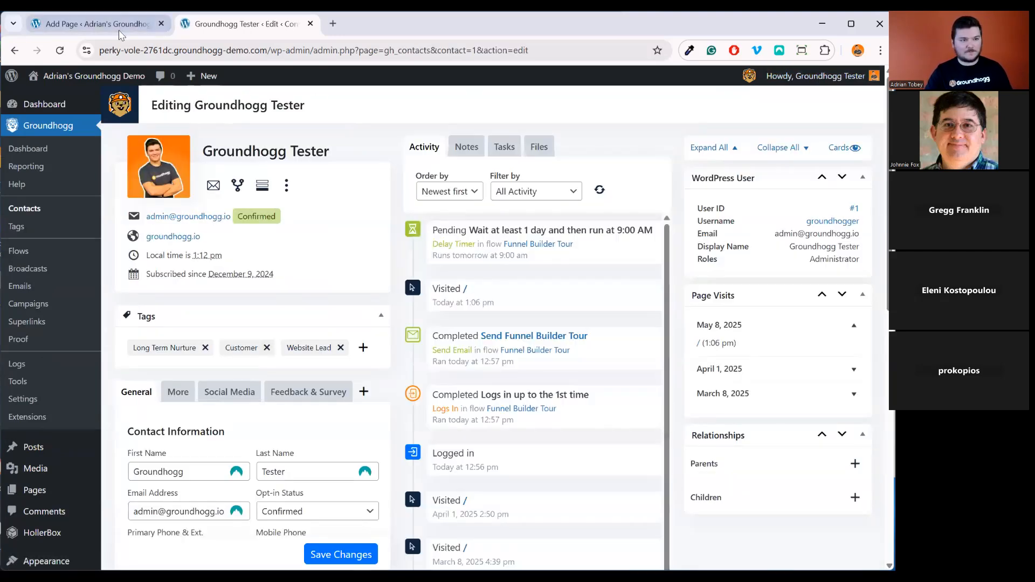
click(97, 24)
click(682, 360)
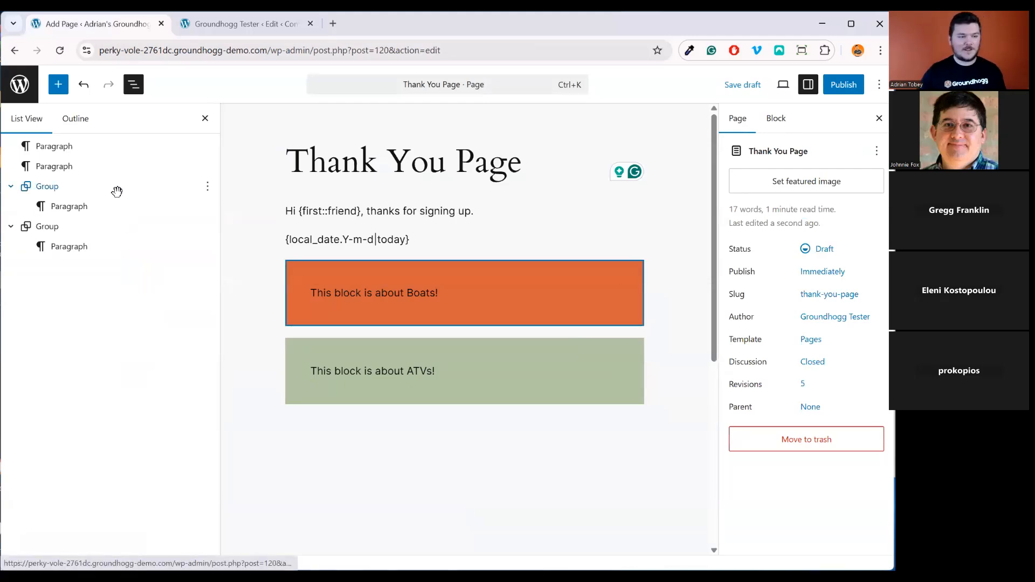
Enable Groundhogg content restriction on the green ATVs group block
click(133, 234)
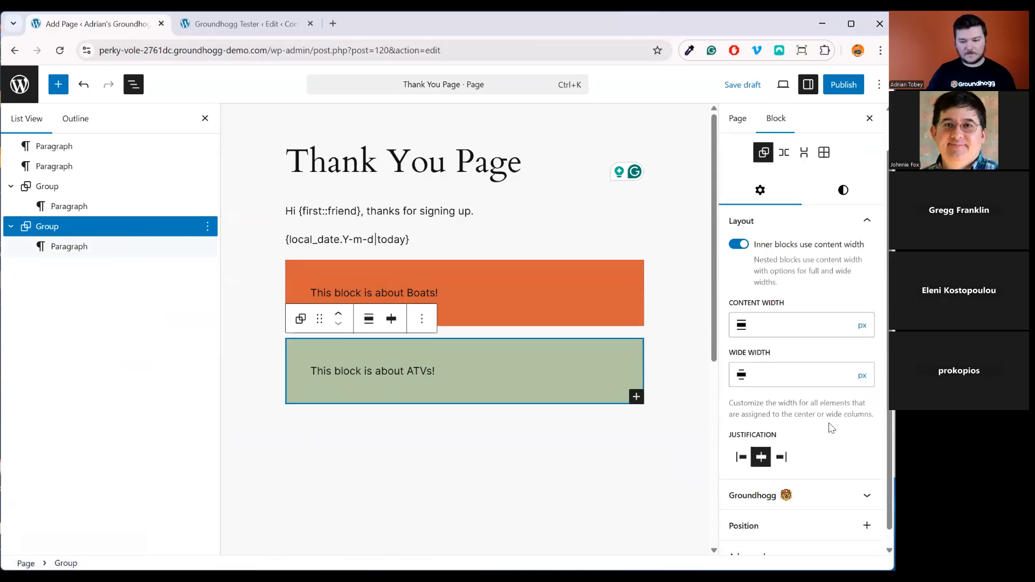
scroll(833, 428, down, 1)
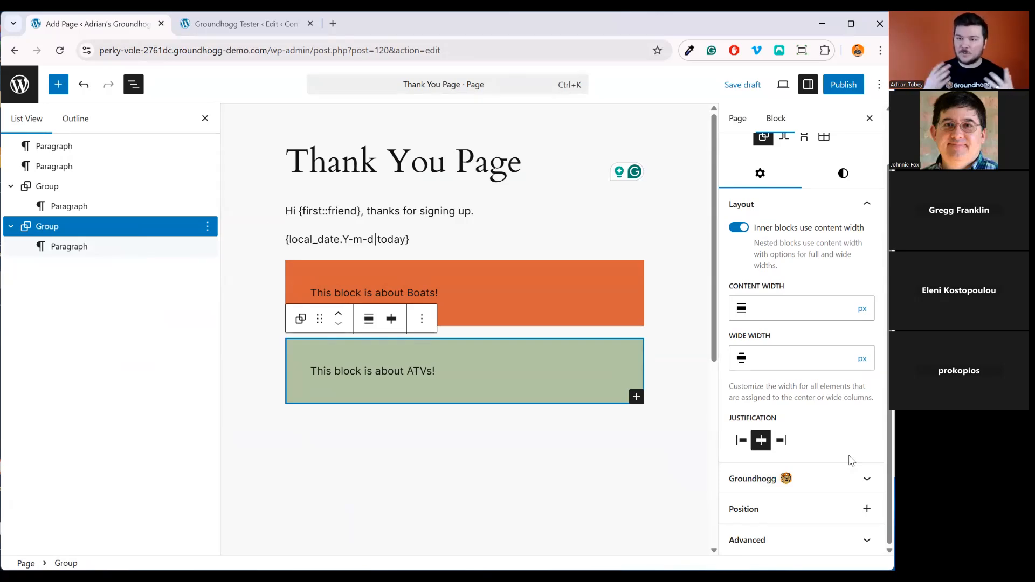
click(837, 482)
scroll(781, 491, down, 2)
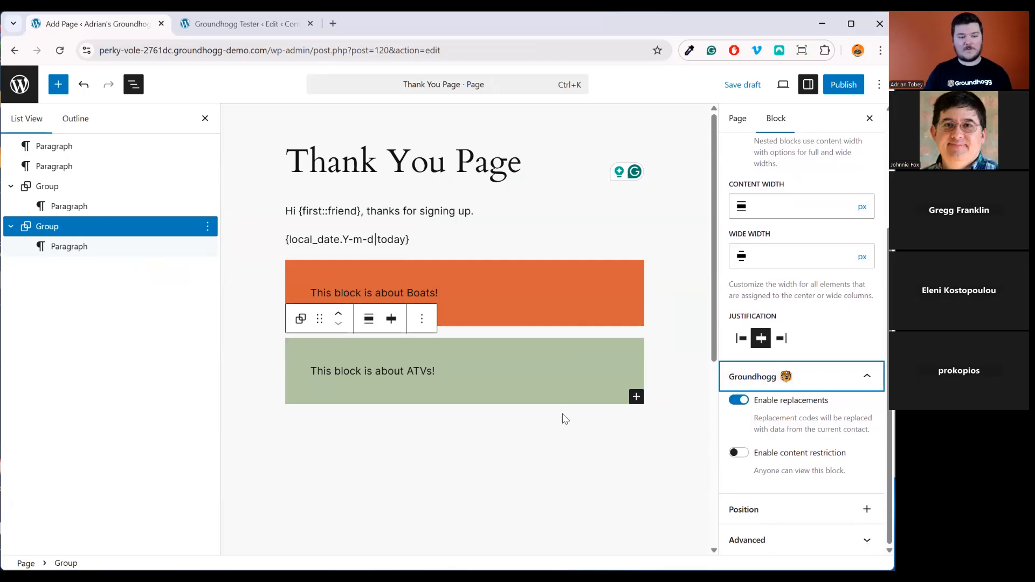
click(741, 457)
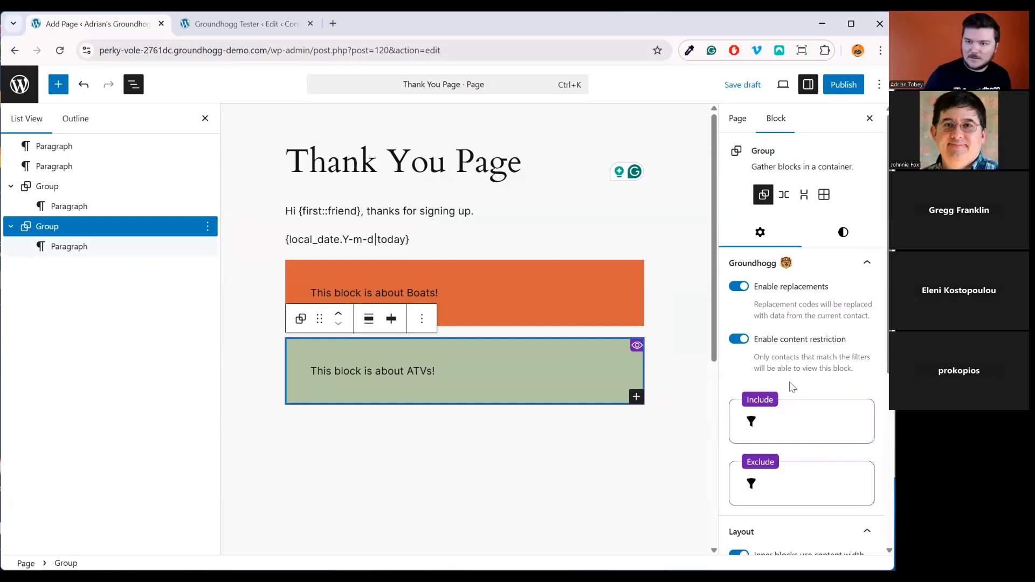
Add an Include filter of Tags includes ATVs to the green block
click(751, 421)
click(797, 534)
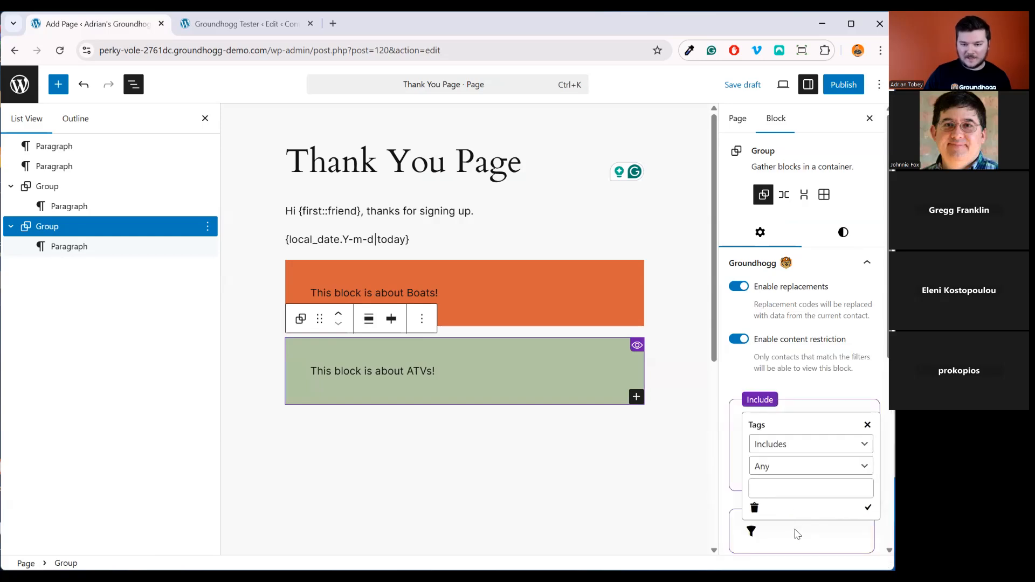
click(786, 492)
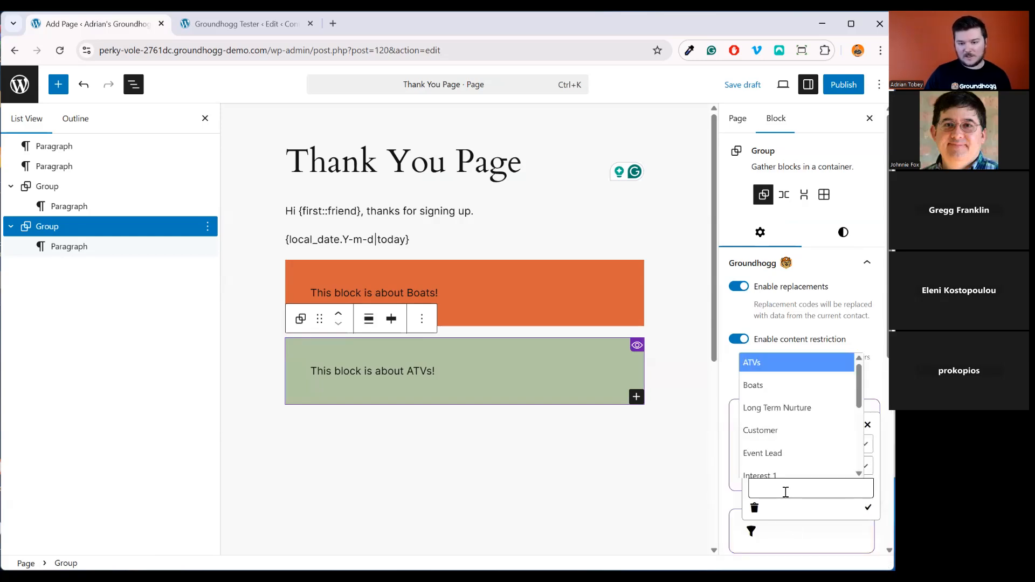
click(800, 372)
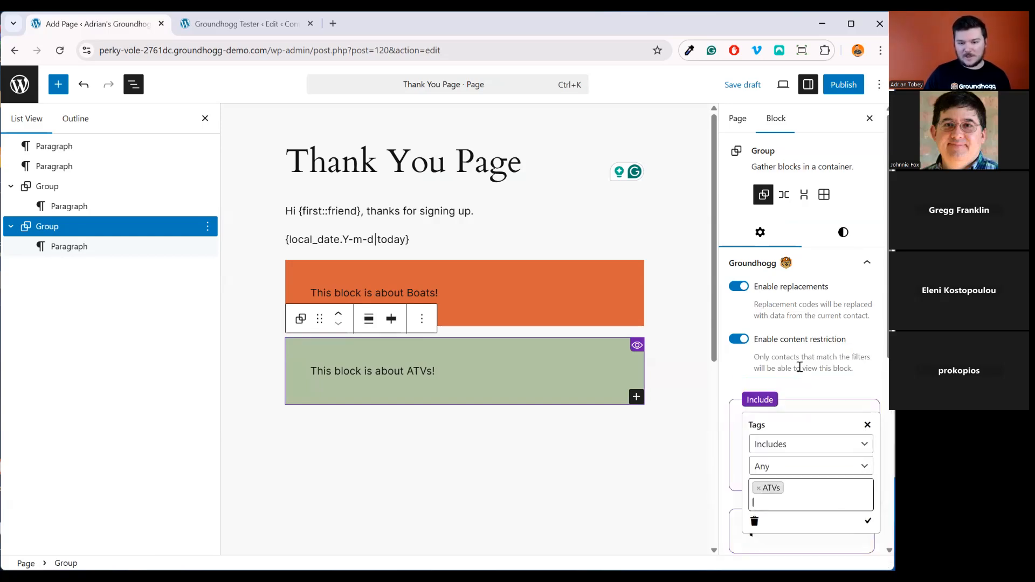
click(868, 523)
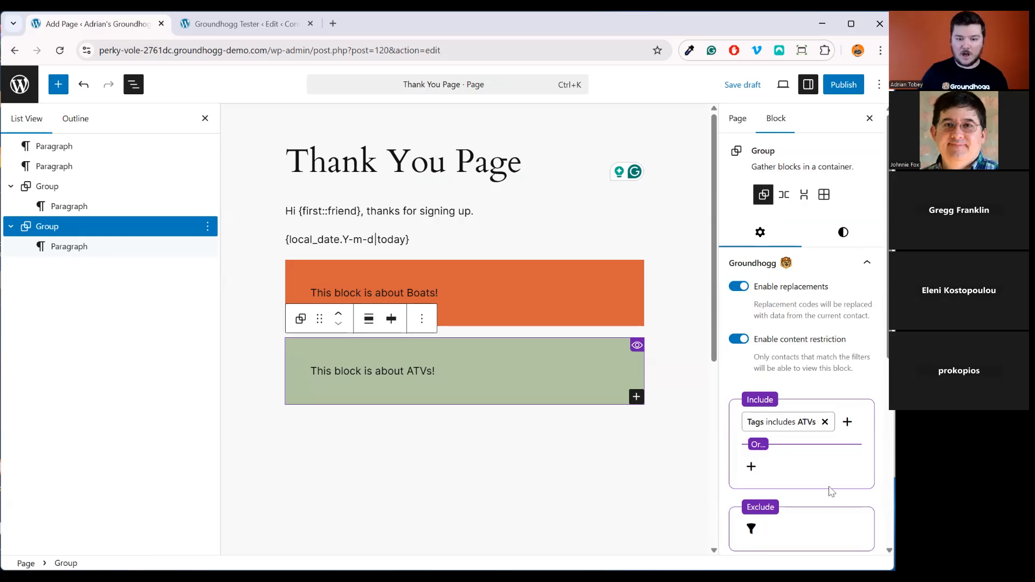
click(72, 189)
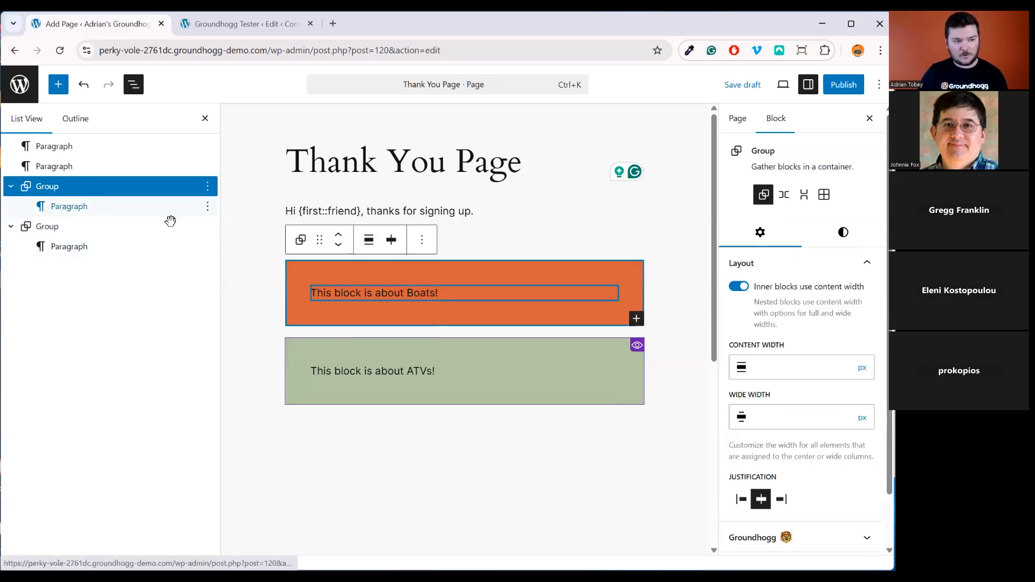
Rename the second group block to ATVs and the first to Boats
right_click(49, 226)
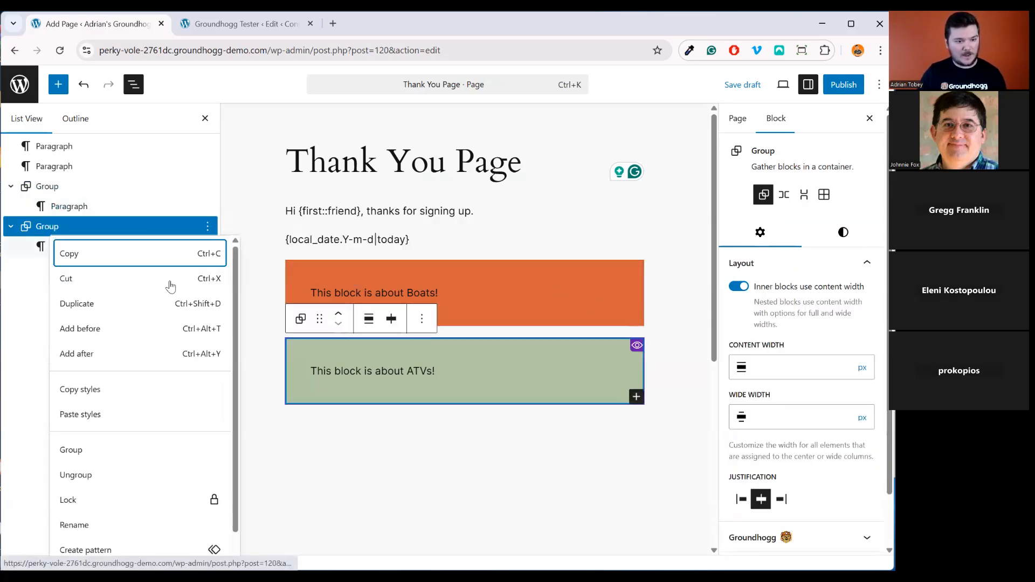
click(183, 524)
text(ATVs)
key(Return)
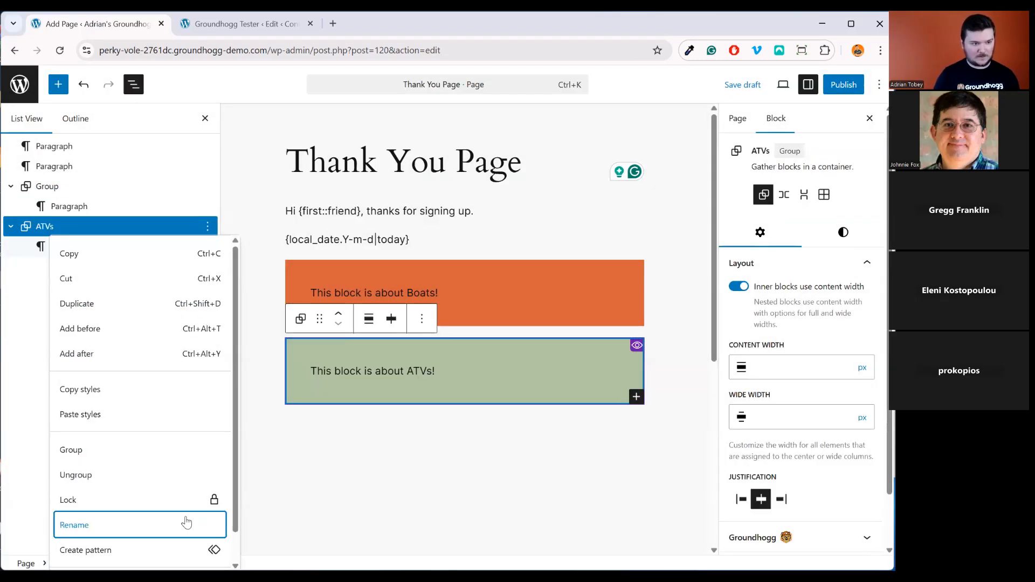
right_click(59, 186)
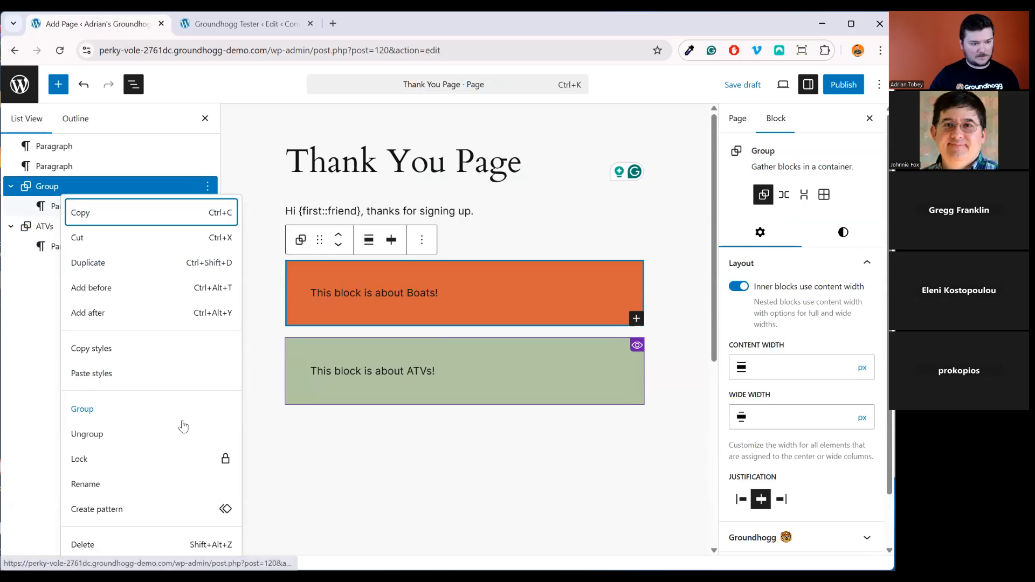
click(147, 486)
text(Boats)
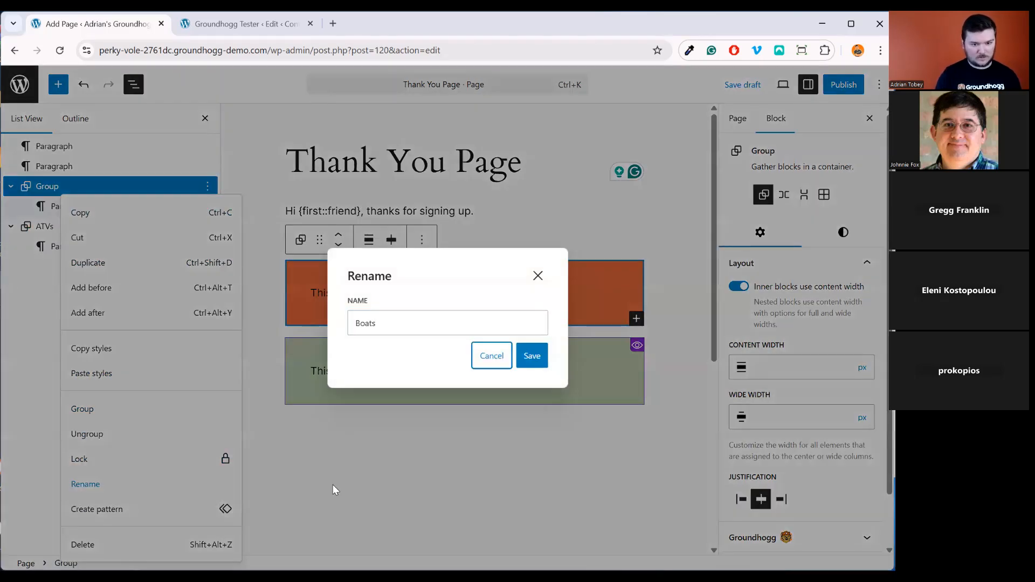
key(Return)
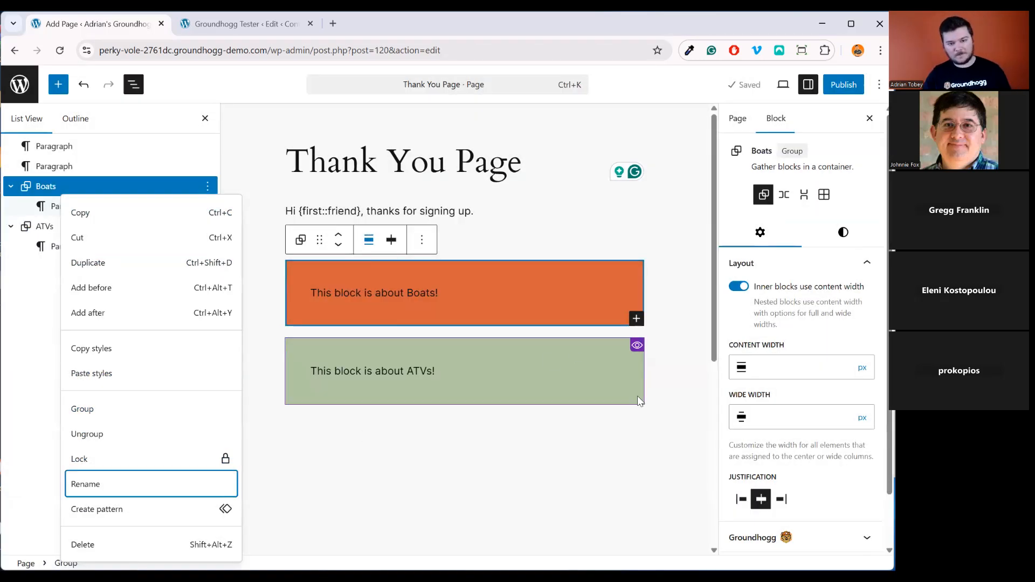
click(820, 537)
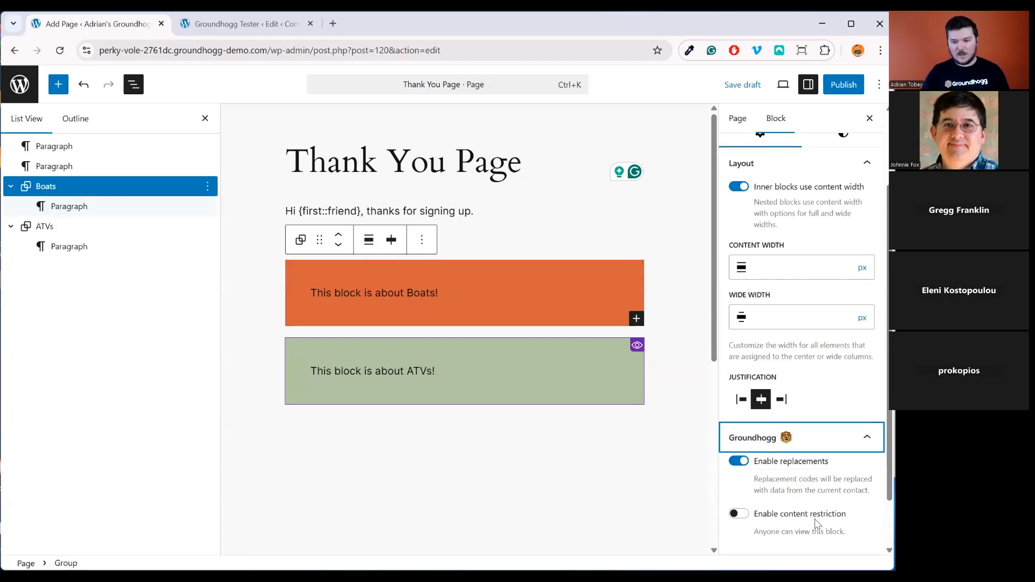
Enable content restriction on the Boats block with an Include filter of Tags includes Boats
click(815, 520)
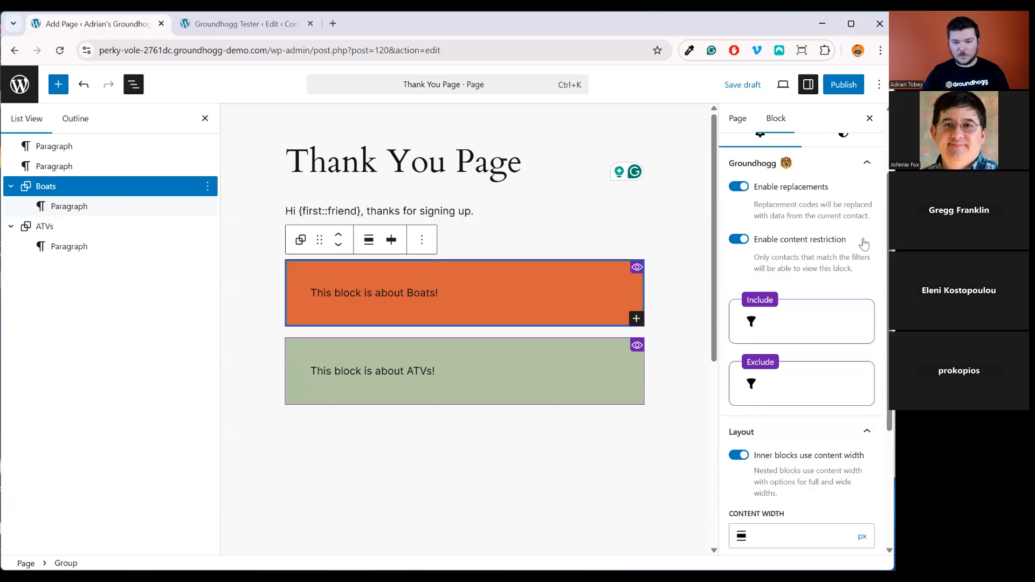
click(751, 322)
click(809, 495)
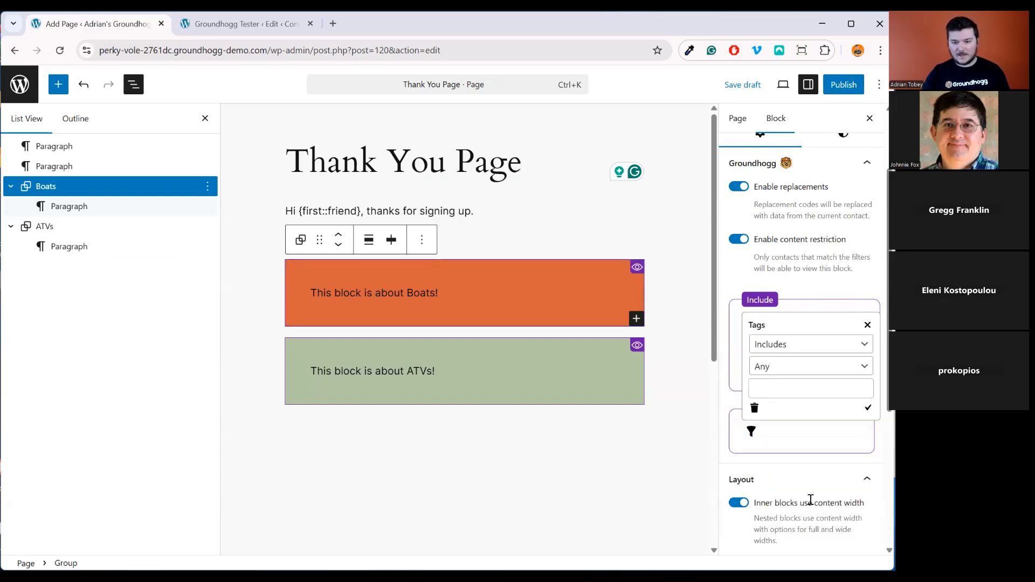
click(806, 388)
click(801, 430)
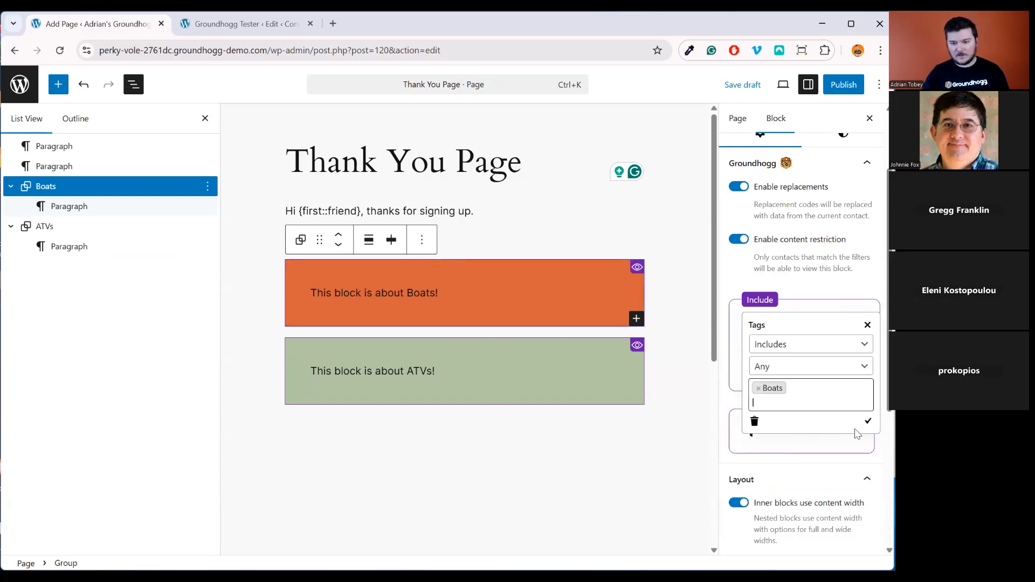
click(868, 421)
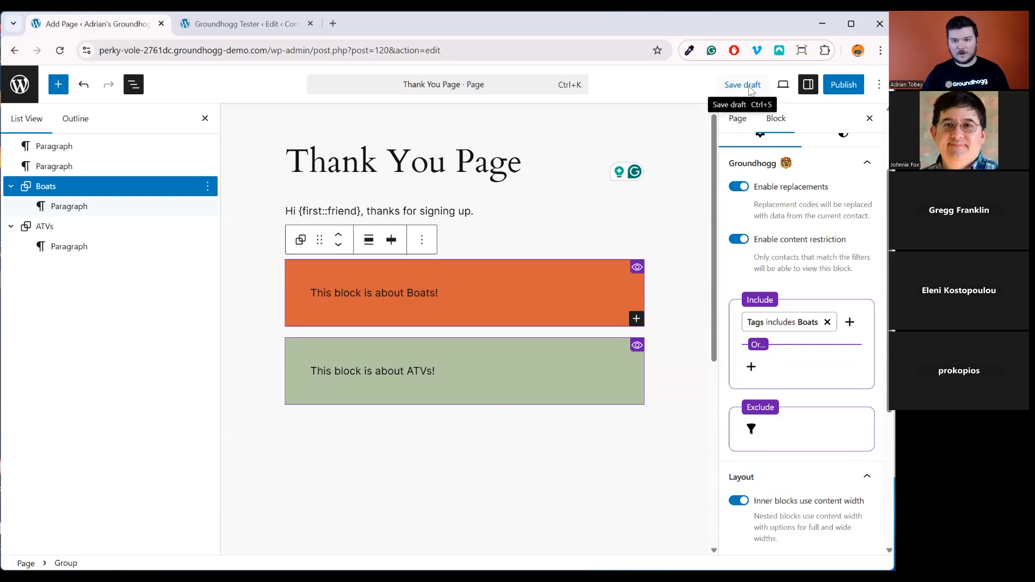
Publish the Thank You Page and preview it in a new tab
click(844, 84)
click(840, 85)
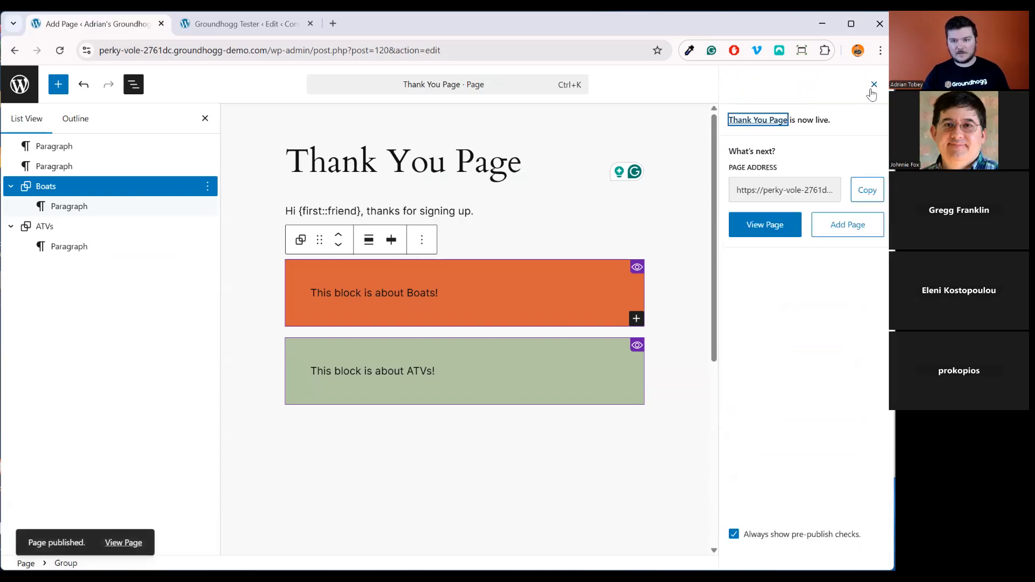
click(868, 90)
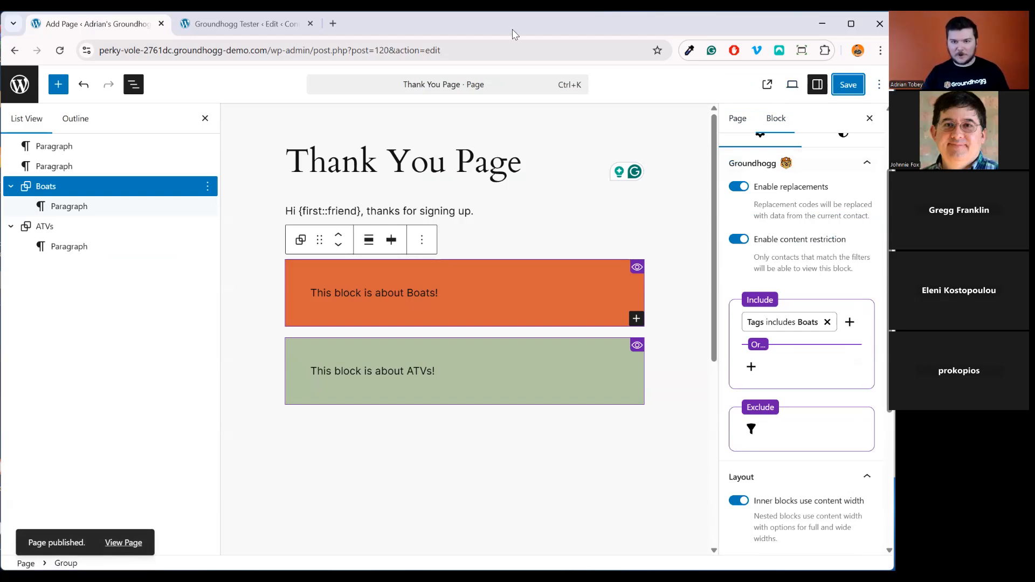
click(792, 84)
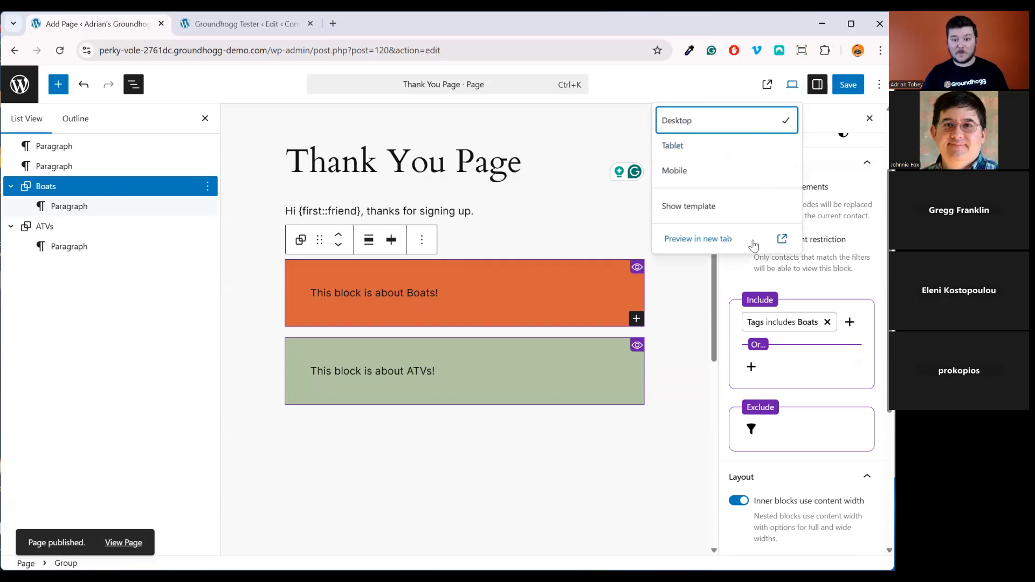
click(723, 300)
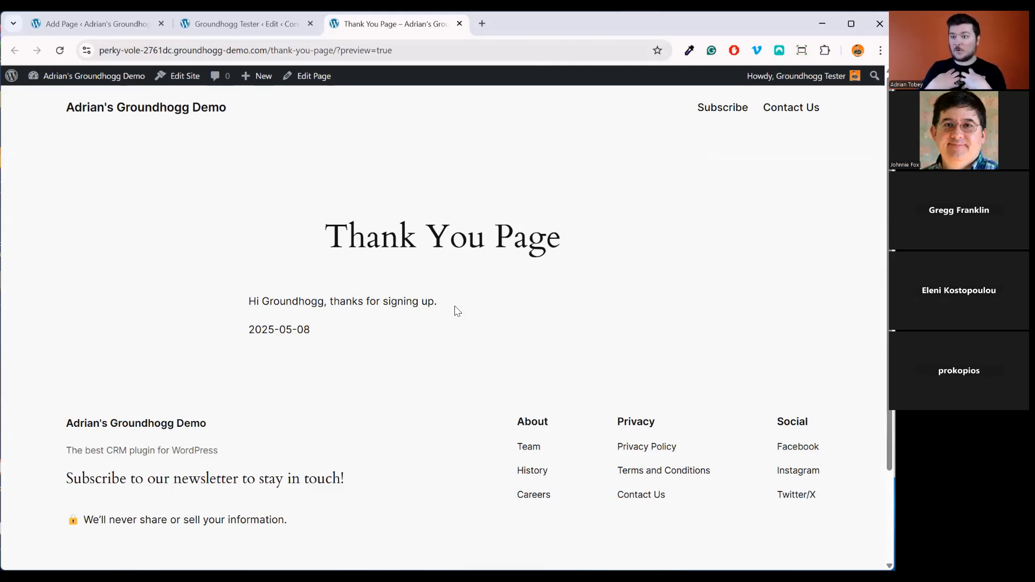
Add and save the Boats tag on the test contact, then go back to the Thank You Page preview
click(241, 24)
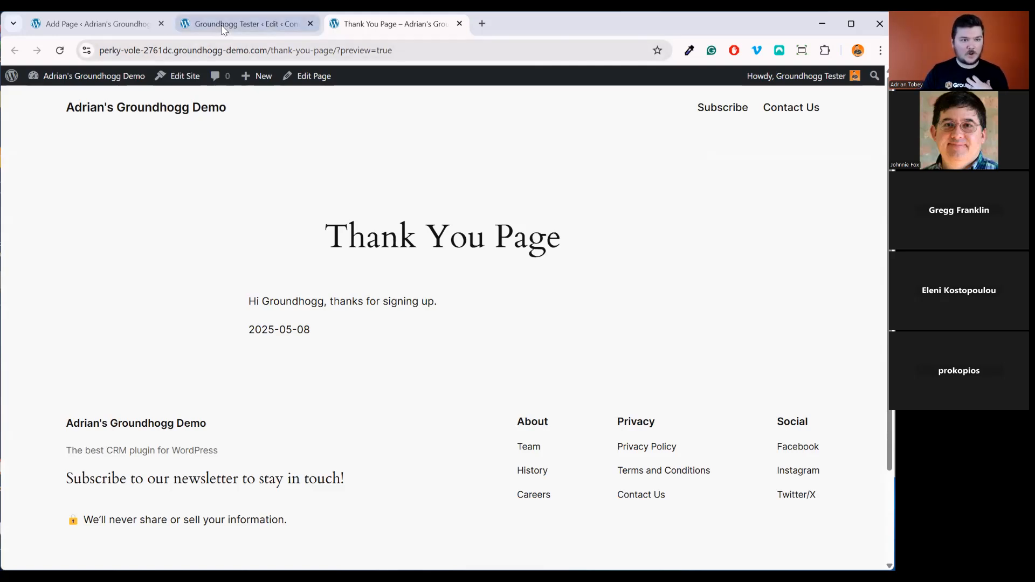
click(364, 350)
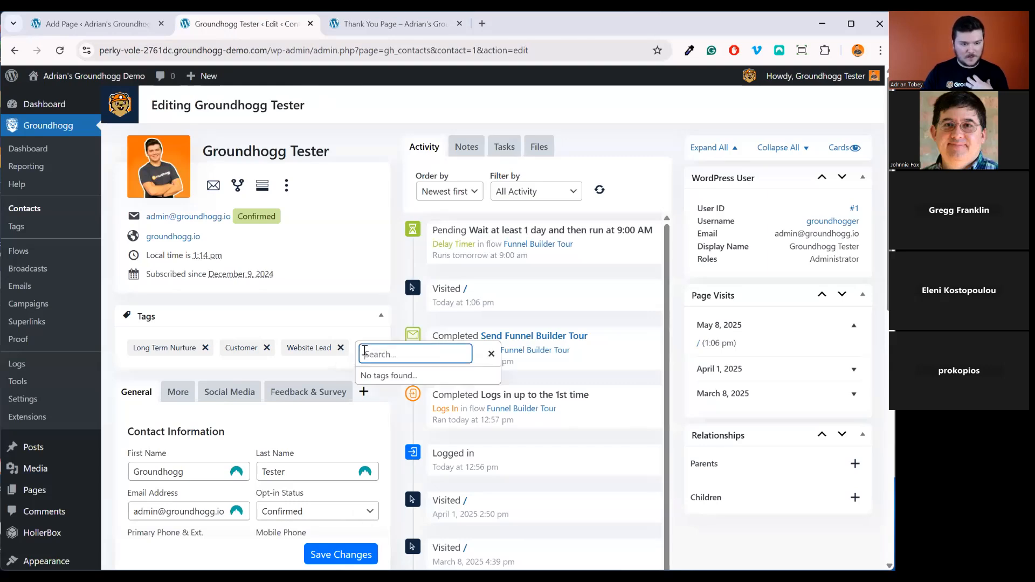
click(395, 391)
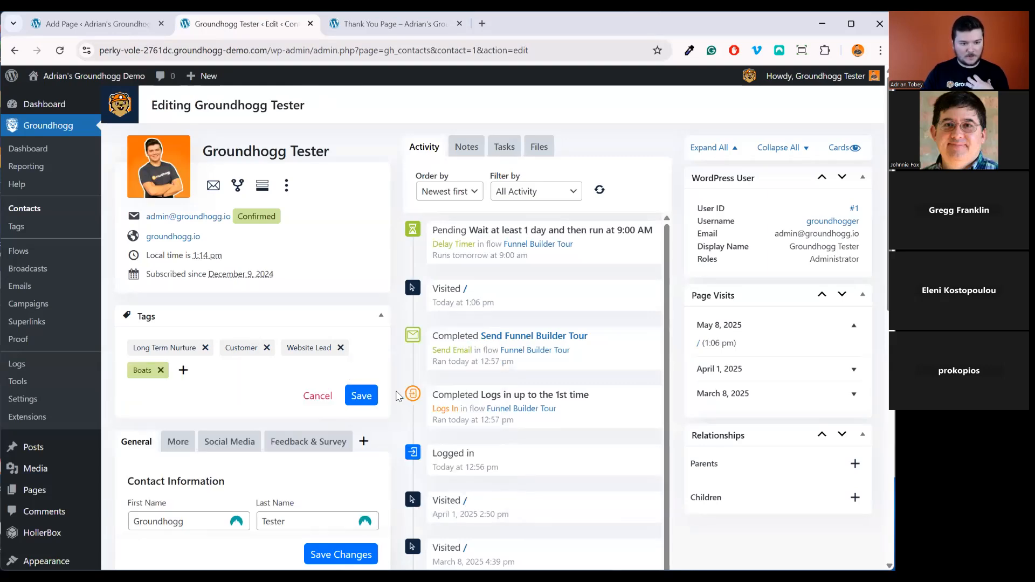
click(361, 406)
click(394, 23)
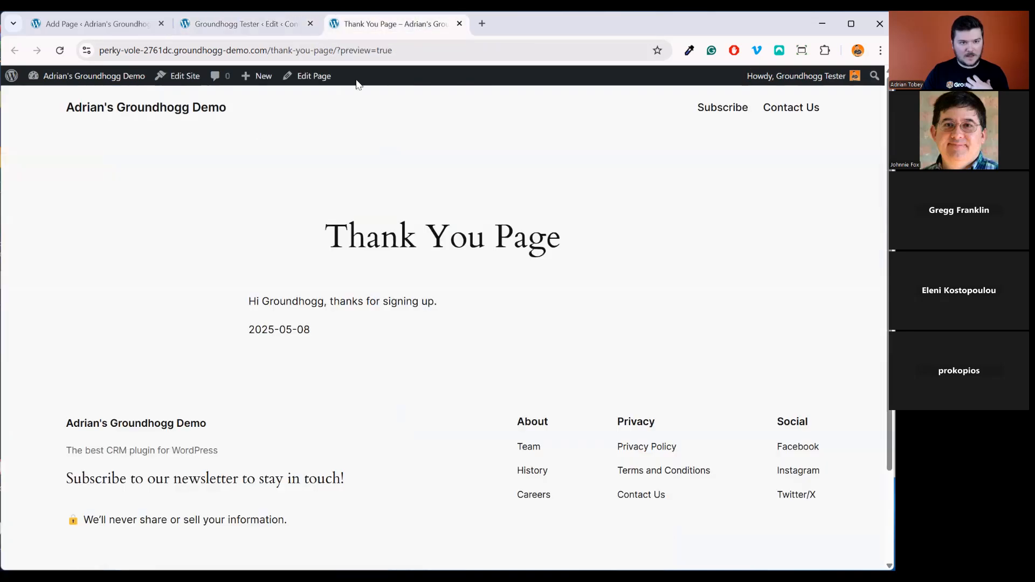
Reload the Thank You Page to reveal the orange Boats block, then begin adding an ATVs tag to the contact
click(60, 53)
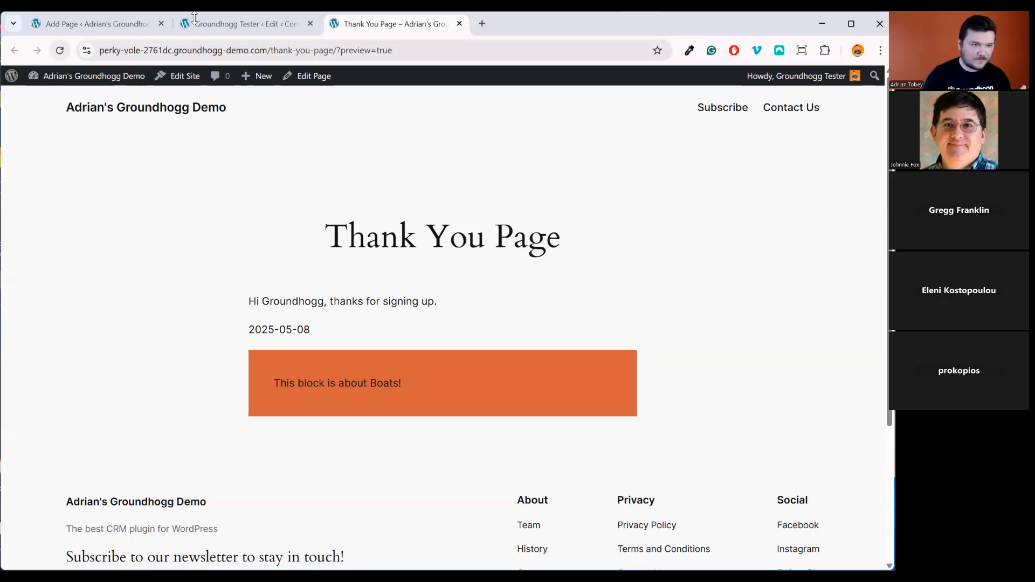
click(235, 29)
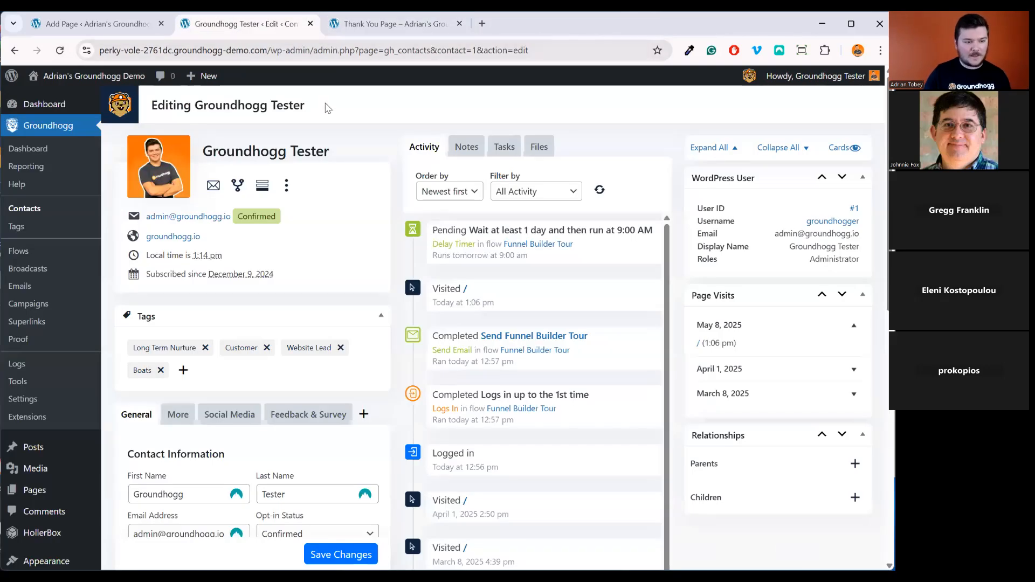
click(183, 370)
Save the ATVs tag on the test contact and reload the Thank You Page to show the ATVs block
click(218, 399)
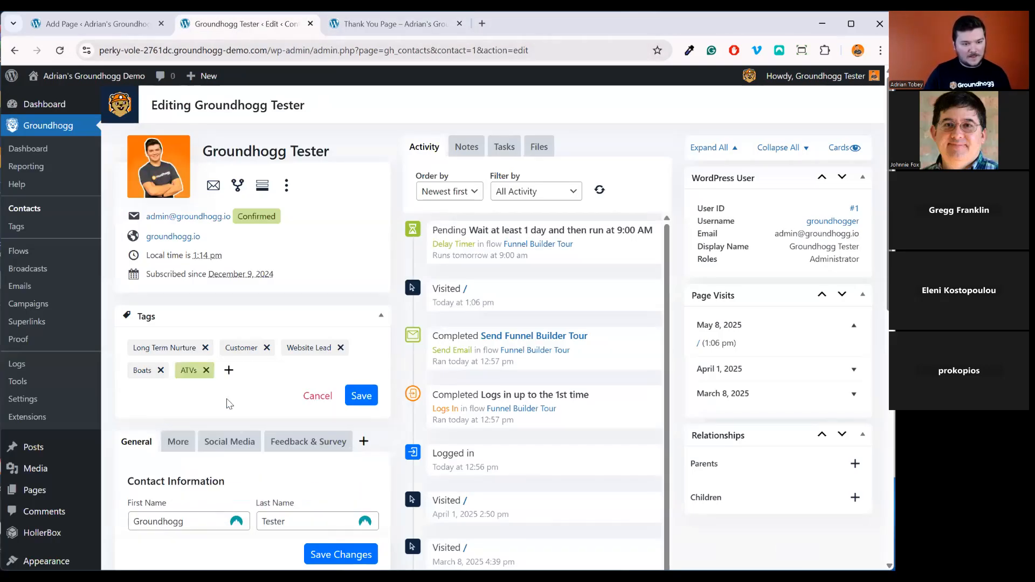
click(360, 401)
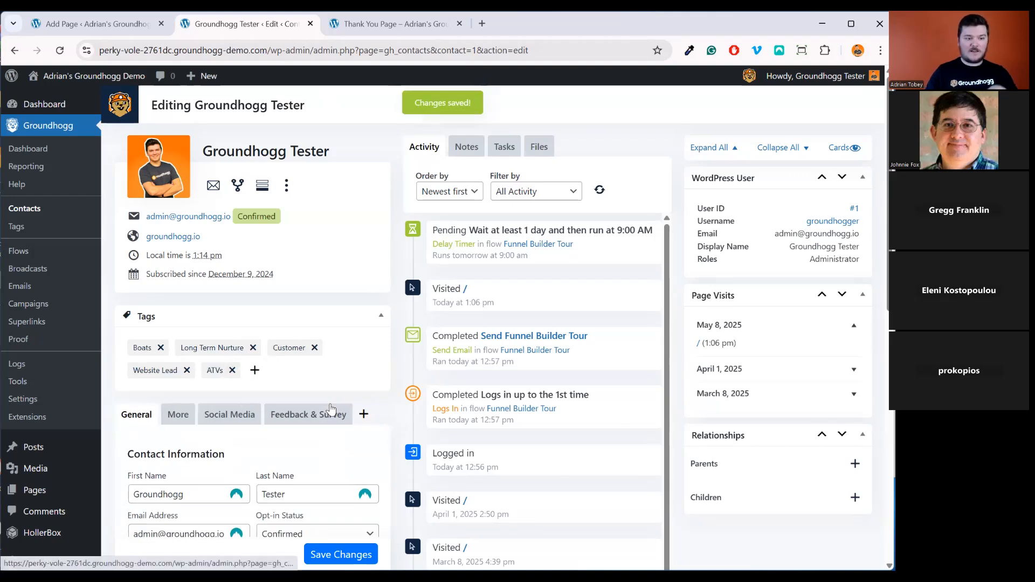
click(416, 22)
click(59, 50)
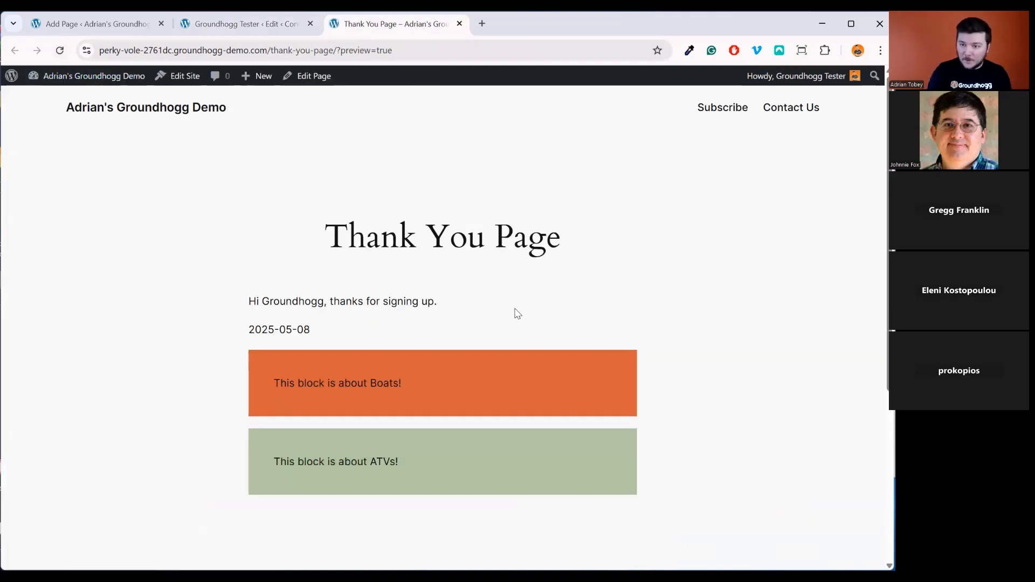
Remove and save away the Boats tag, then reload the page to confirm the Boats block disappeared
click(246, 23)
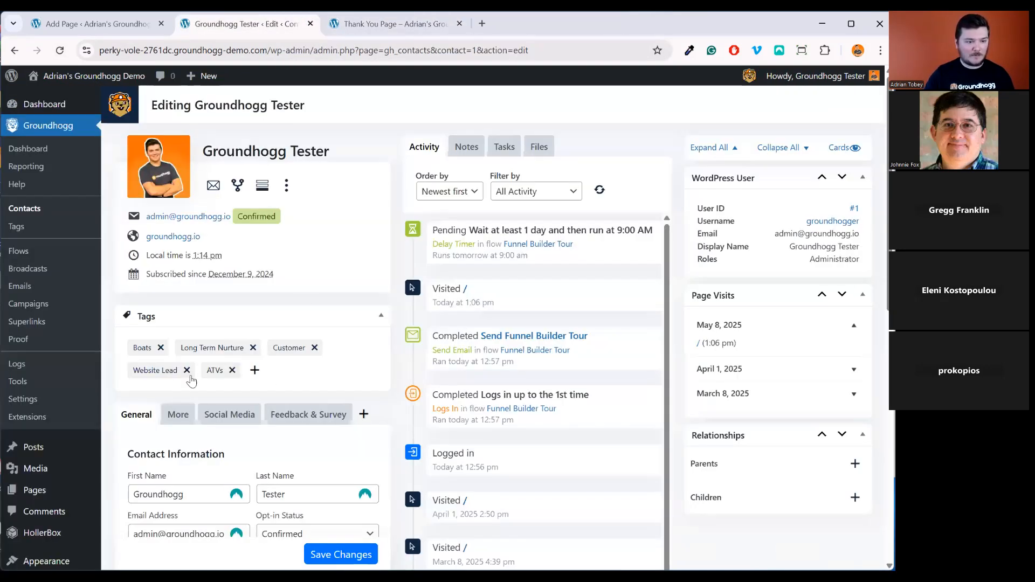
click(161, 348)
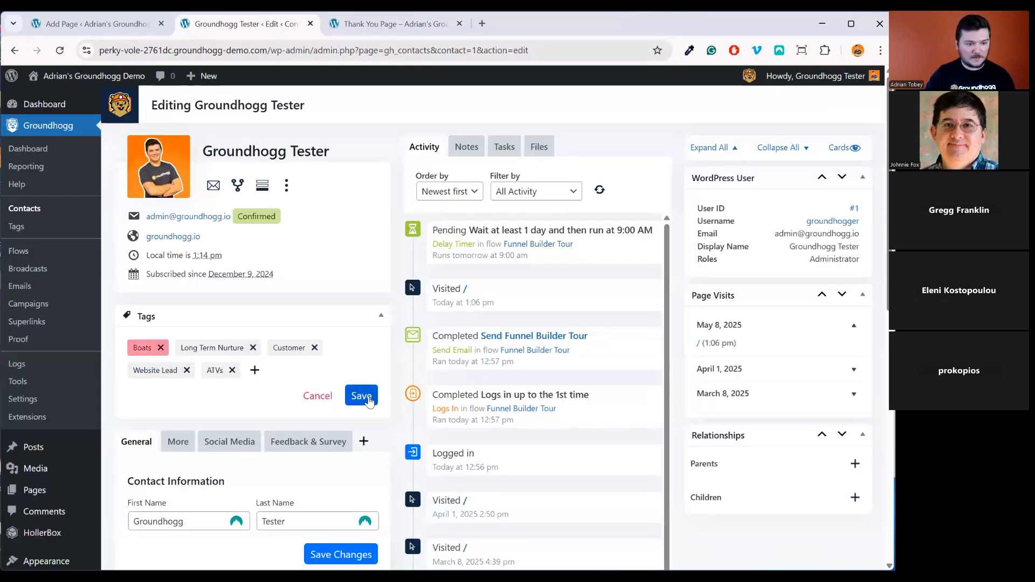
click(362, 394)
click(397, 24)
click(60, 50)
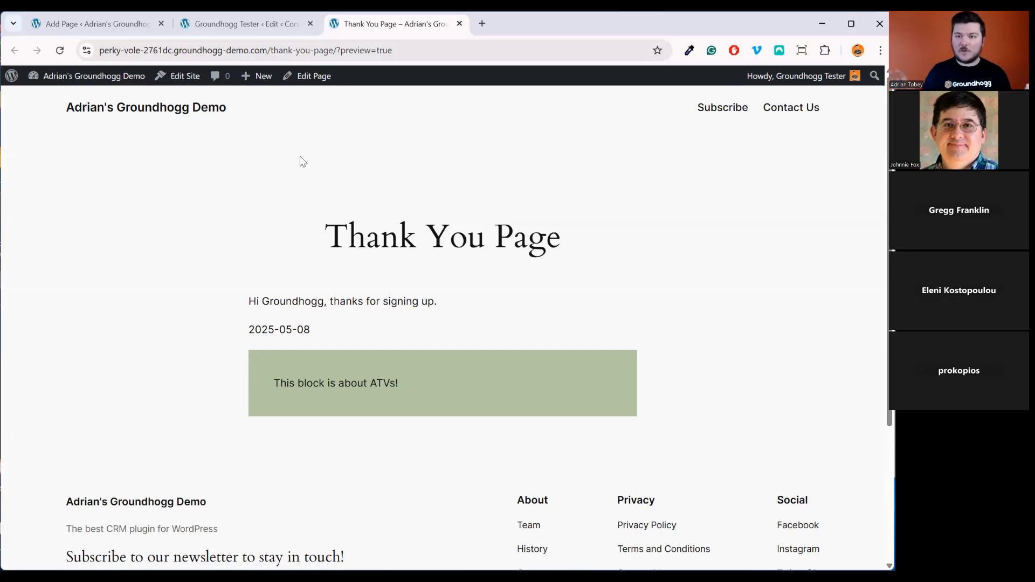
click(199, 25)
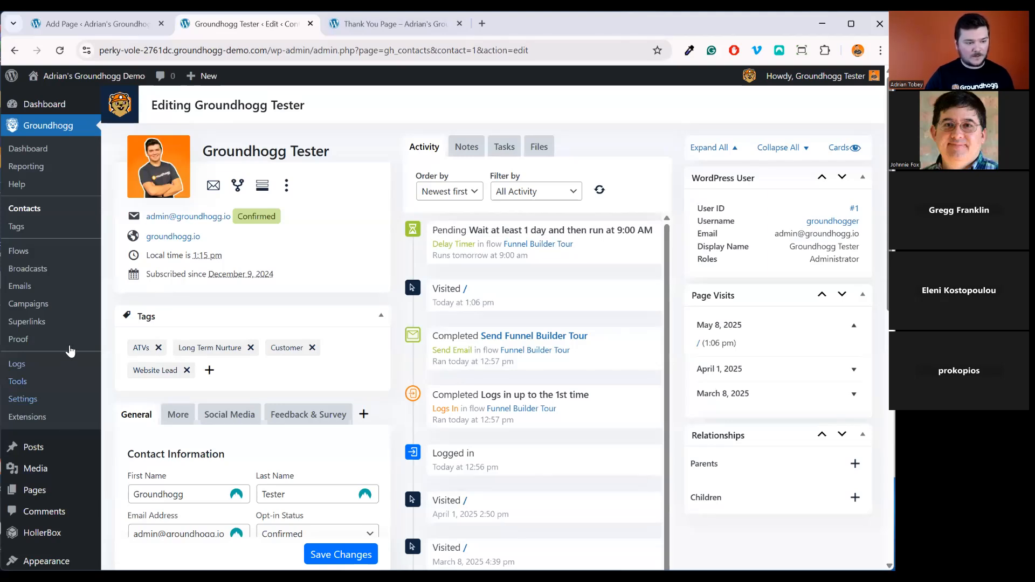
In the site editor's Templates list, open the Twenty Twenty-Four Single Posts template
scroll(261, 432, down, 5)
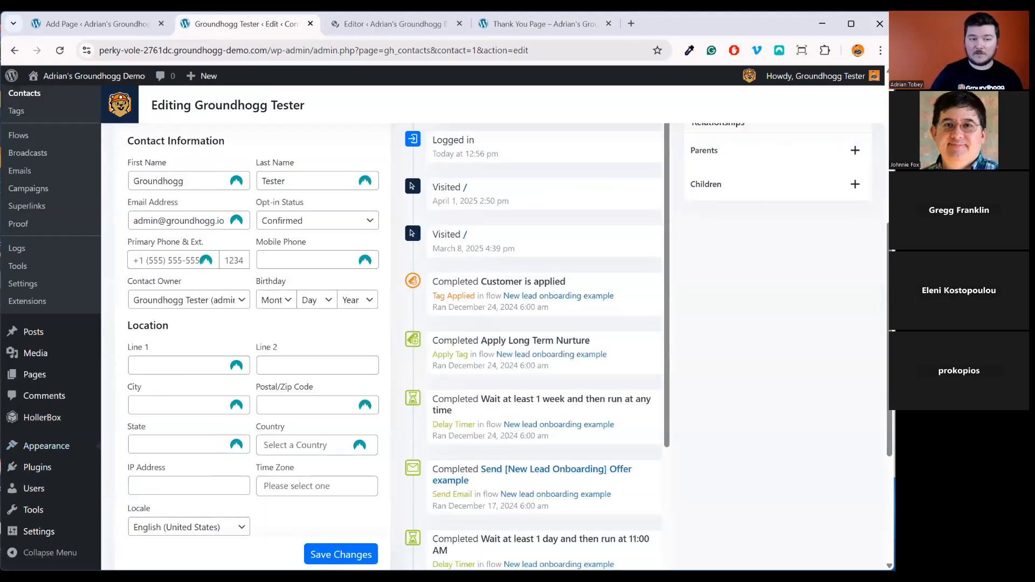
click(414, 25)
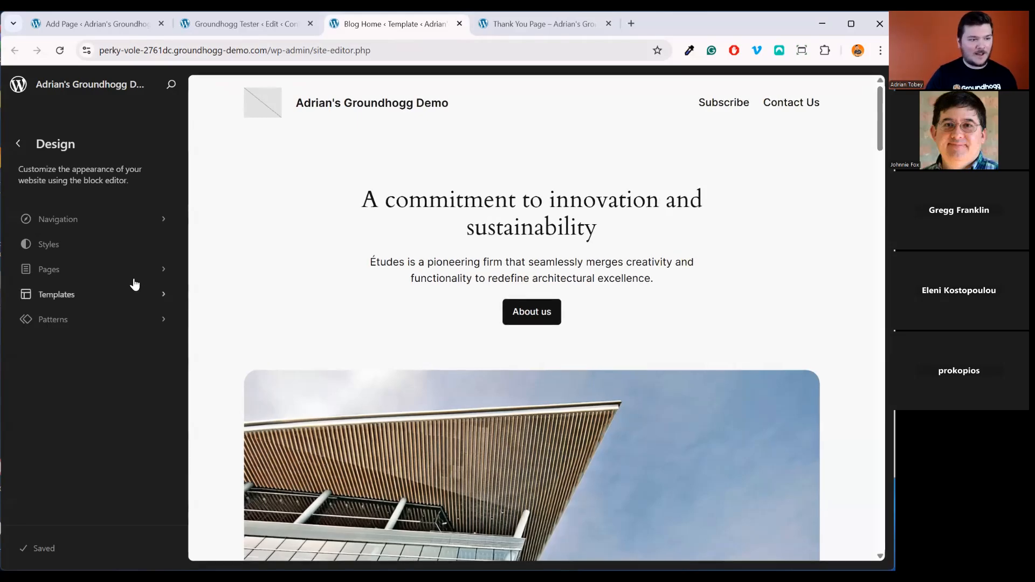
click(96, 297)
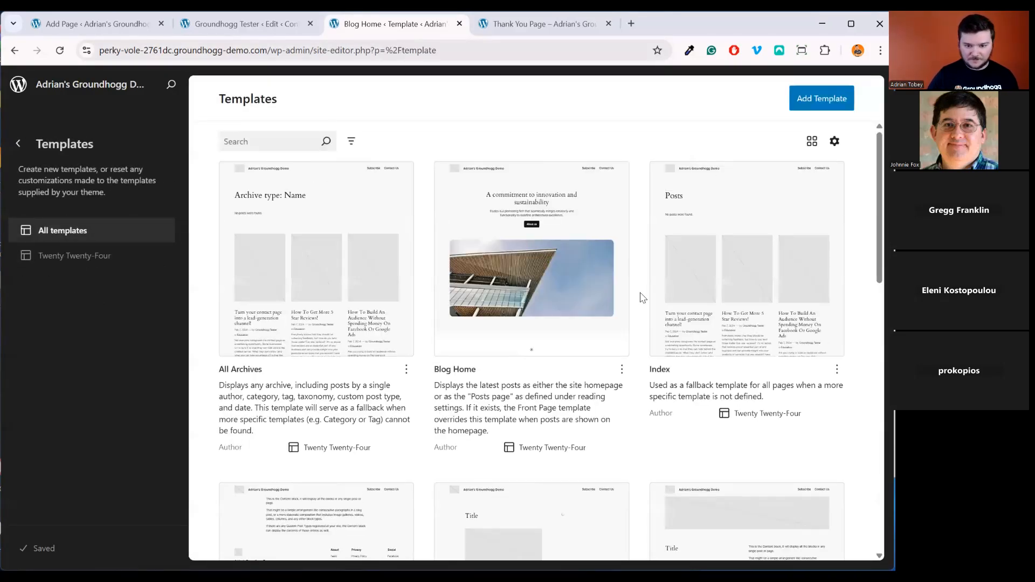
scroll(637, 308, down, 10)
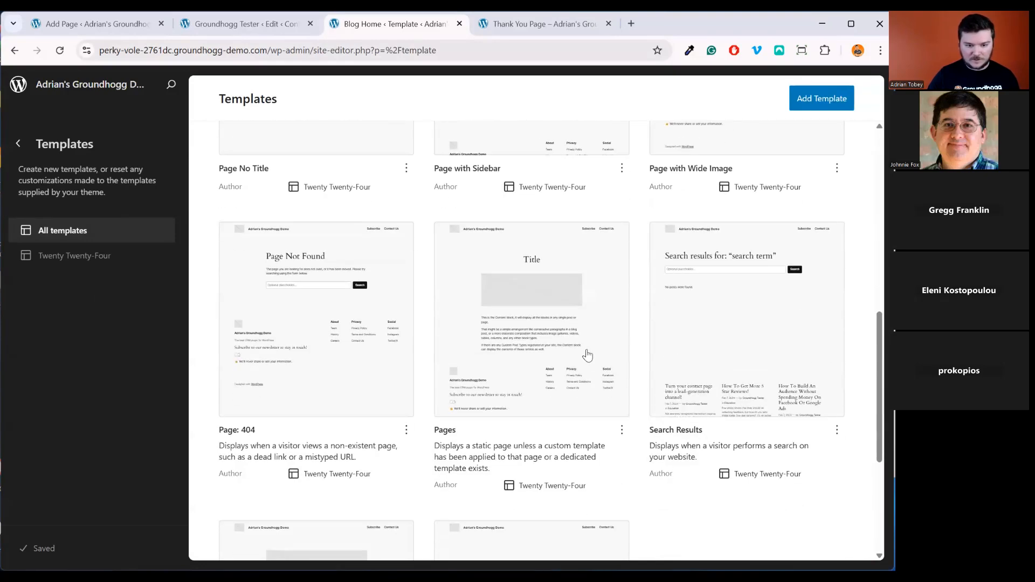
scroll(381, 371, up, 2)
scroll(382, 371, down, 6)
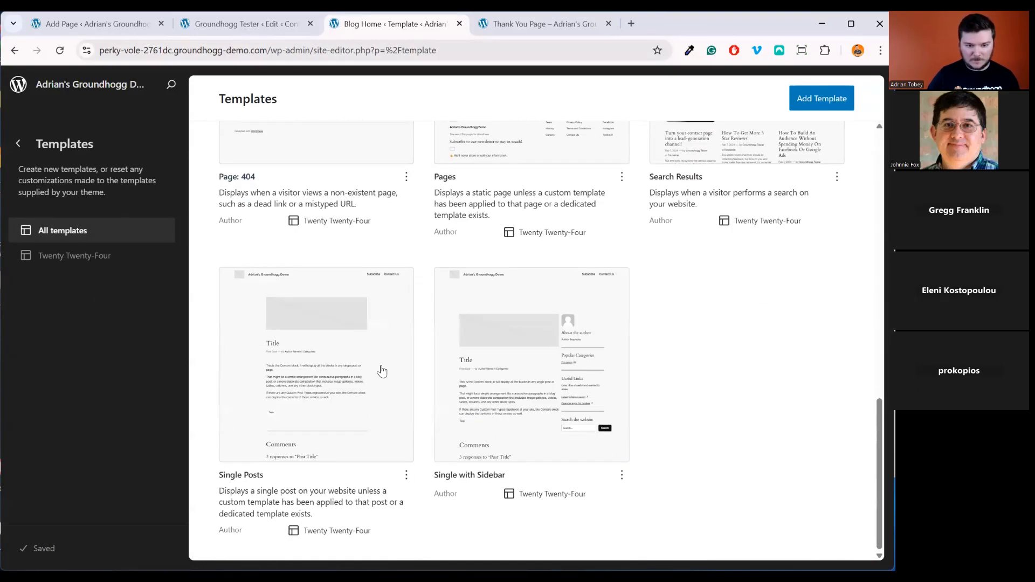
click(337, 372)
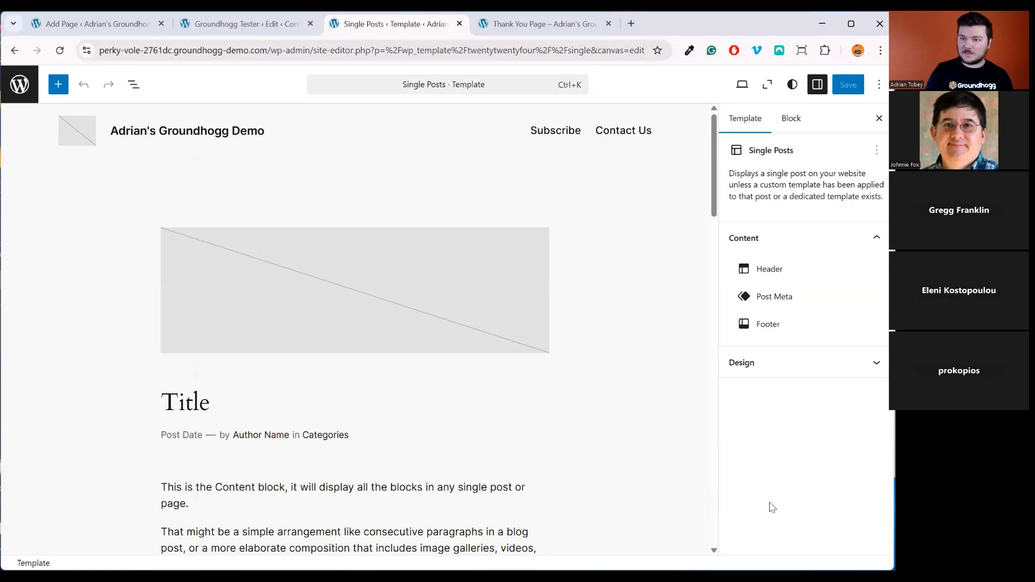
Using List View, insert an empty paragraph and move it below the Post Date line
scroll(397, 361, down, 5)
scroll(485, 374, up, 5)
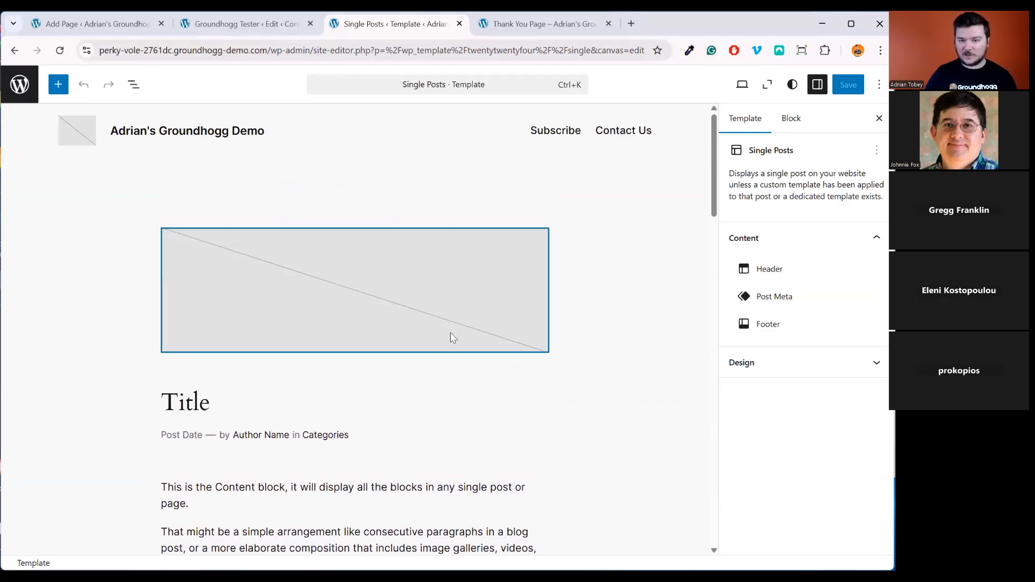
click(615, 412)
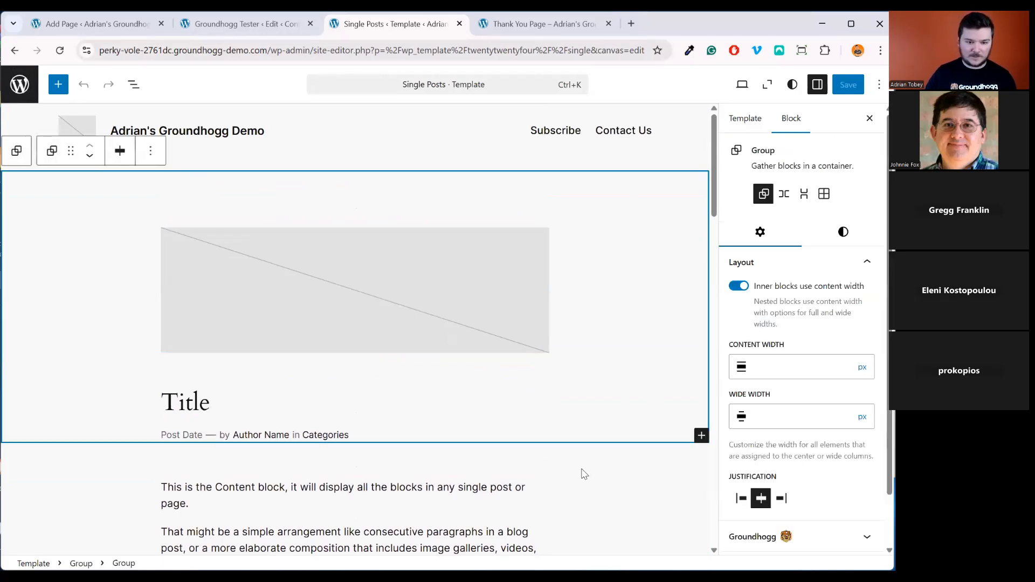
click(130, 85)
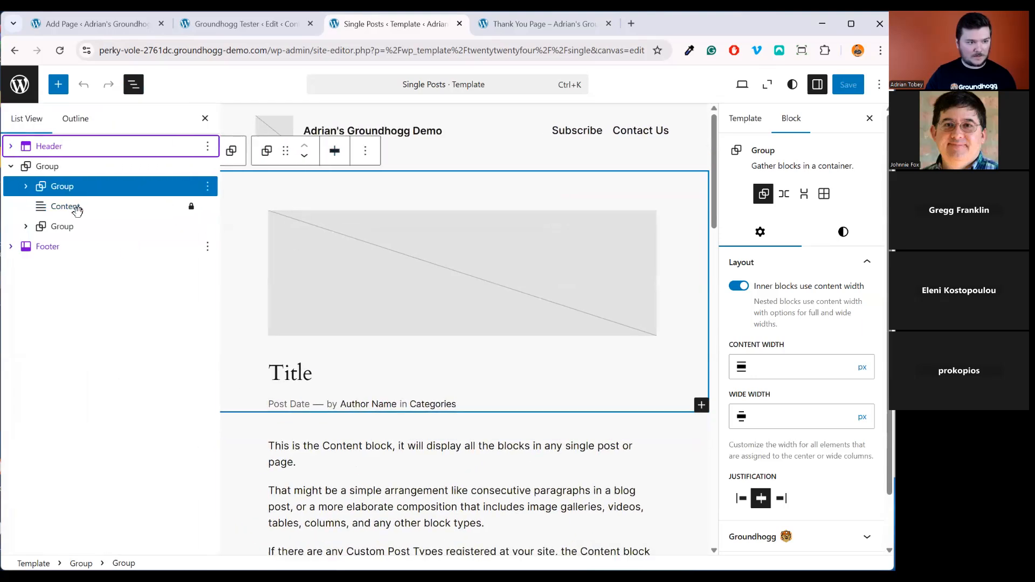
right_click(69, 186)
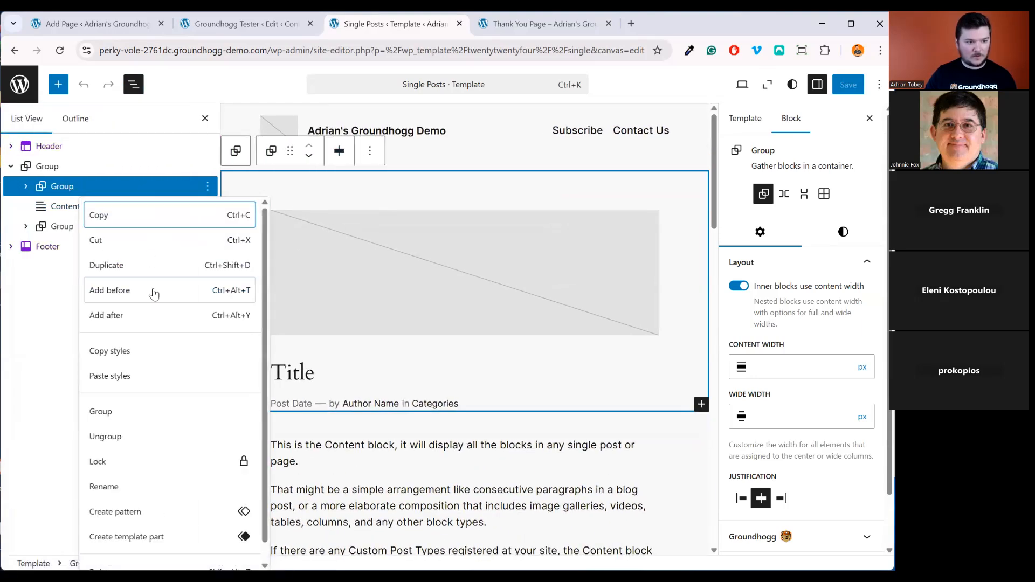
click(152, 290)
drag(81, 189, 83, 208)
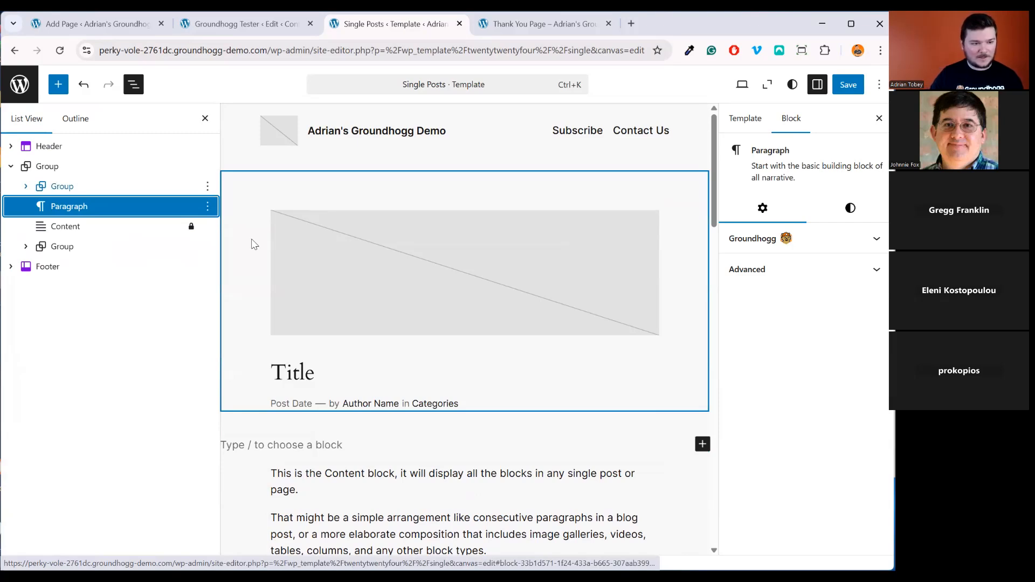
Convert the empty paragraph into a Group block with /group and start renaming it Offer
click(297, 443)
text(/group)
key(Return)
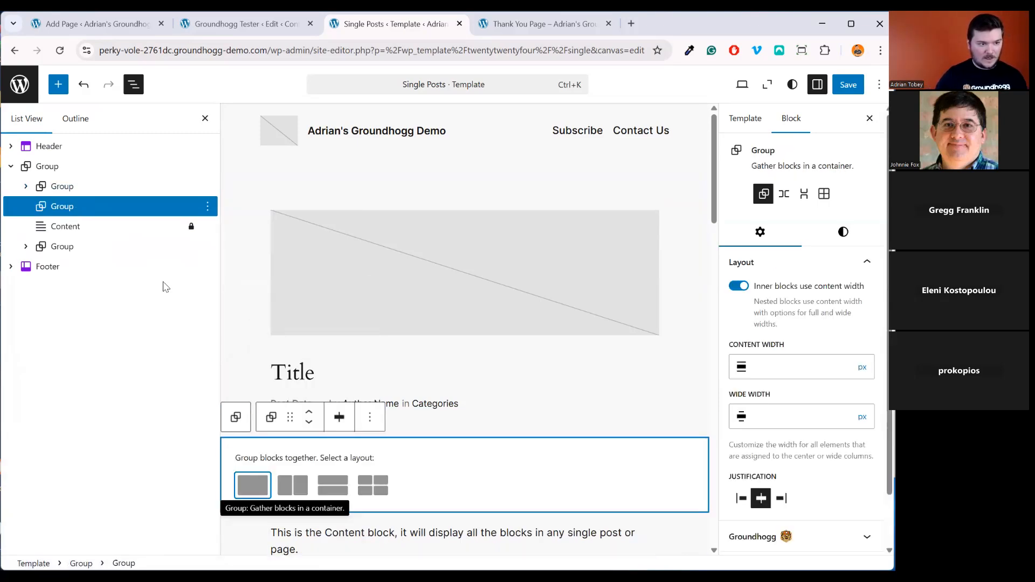
right_click(73, 206)
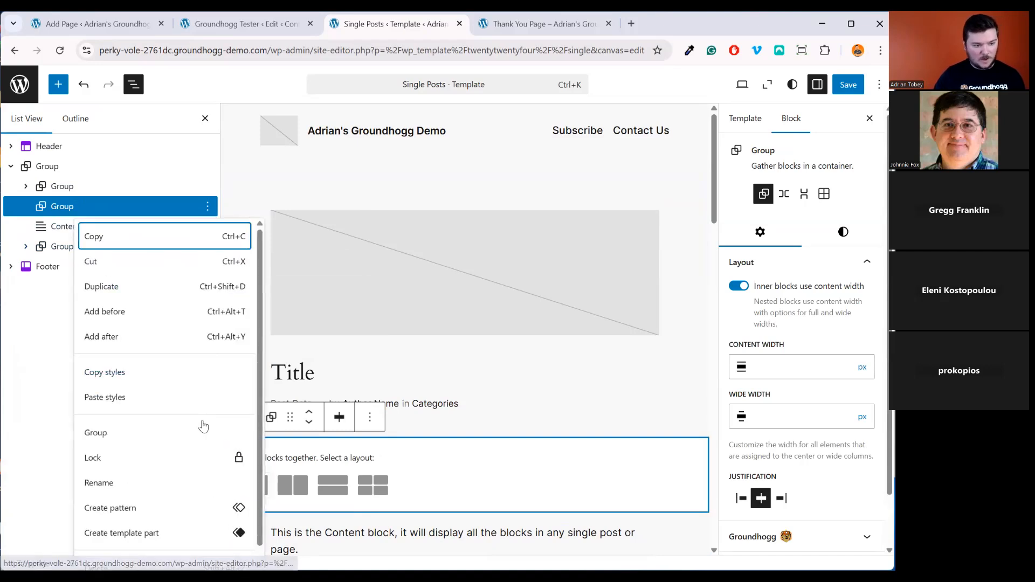
click(186, 483)
text(OF)
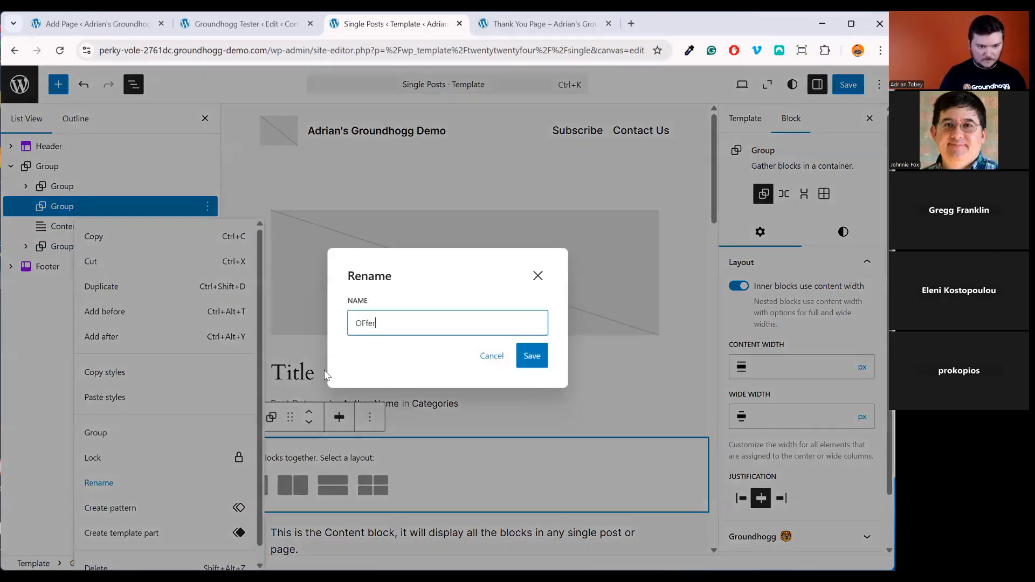
key(BackSpace)
Confirm the name Offer, choose the plain Group layout, and reselect the Offer block
text(ffer)
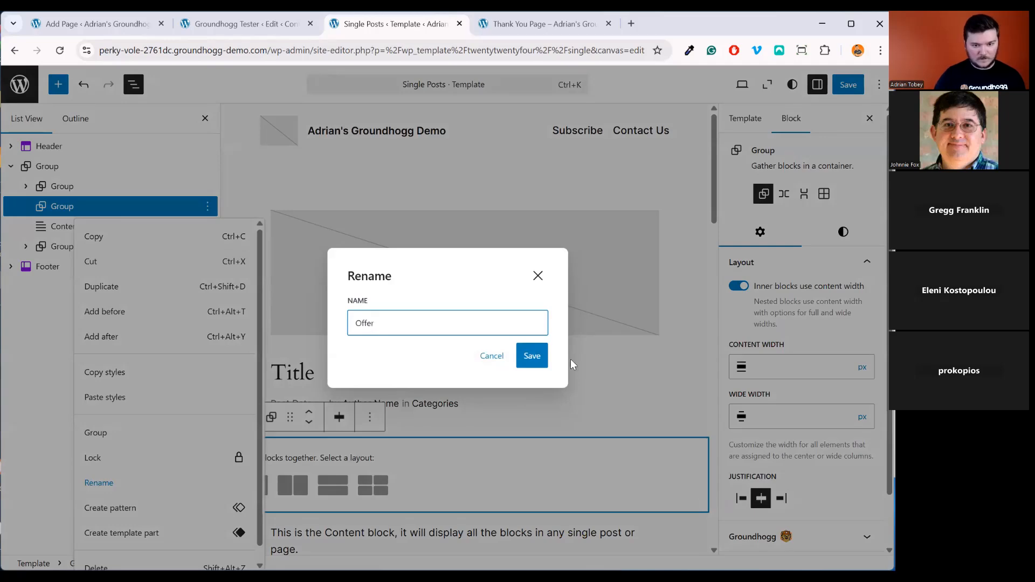
click(540, 364)
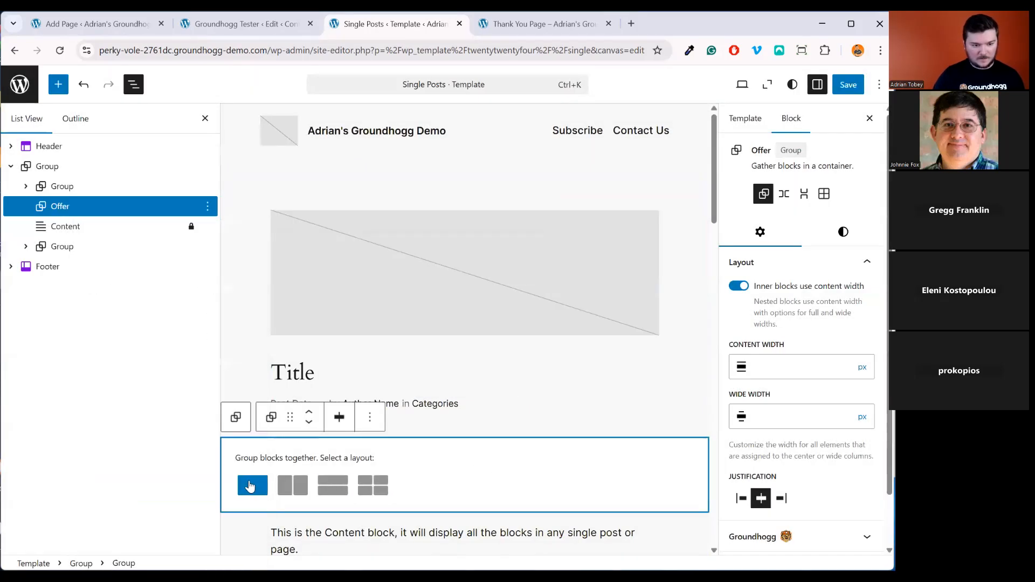
click(250, 485)
click(418, 454)
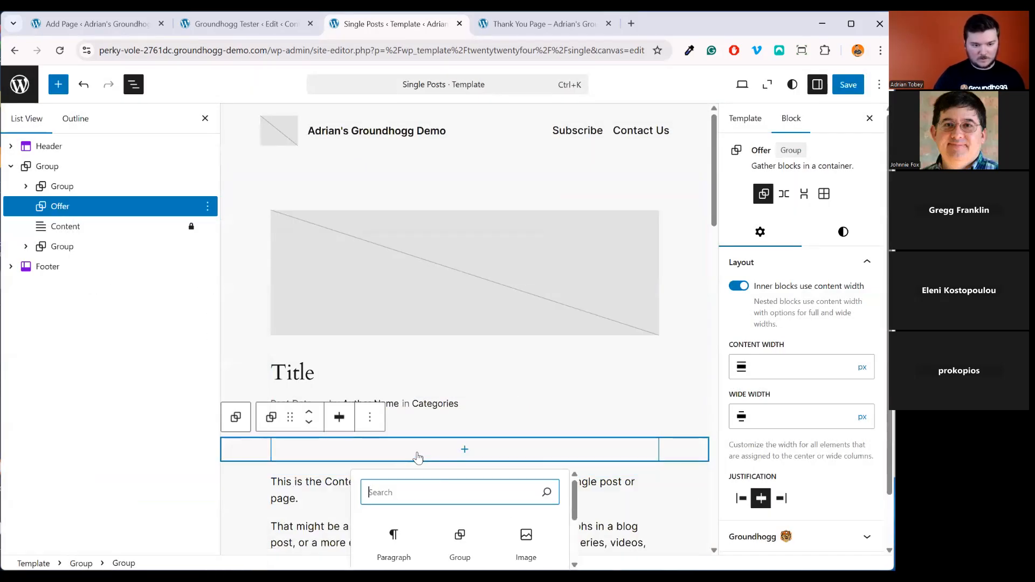
click(238, 419)
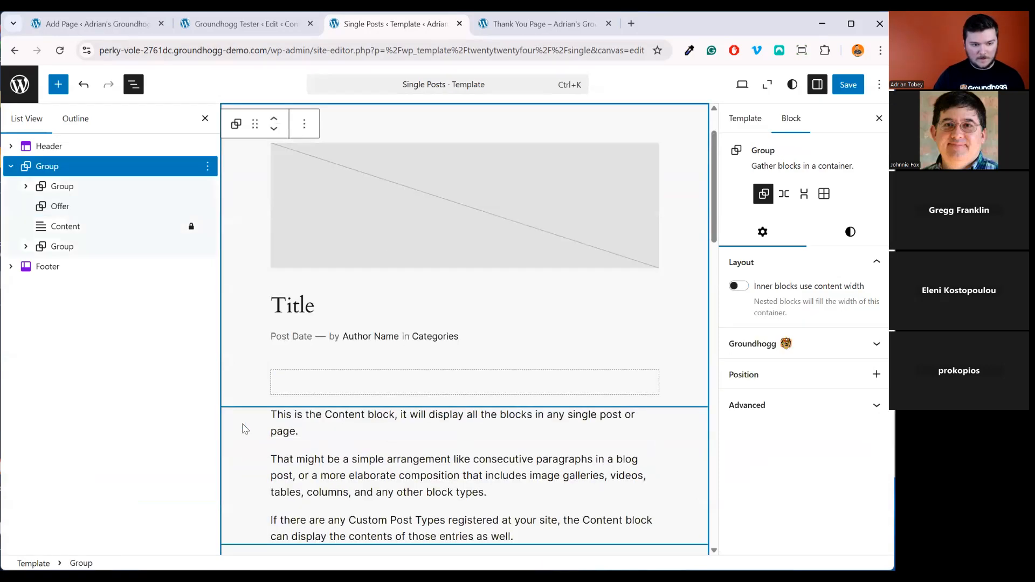
click(81, 186)
click(87, 207)
Give the Offer block an orange Accent / Three background, padding, margin and white text
click(843, 232)
click(798, 318)
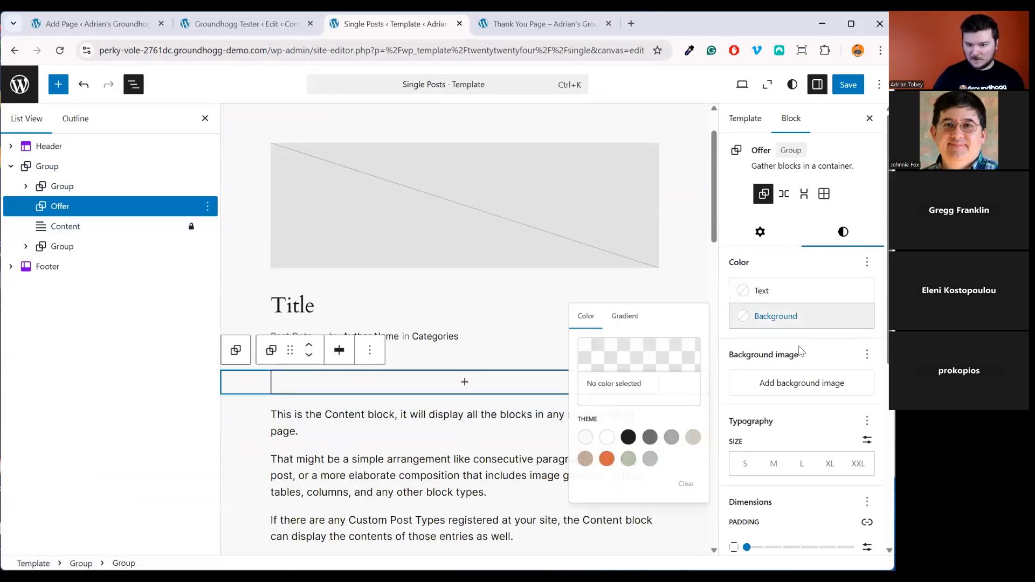
click(588, 484)
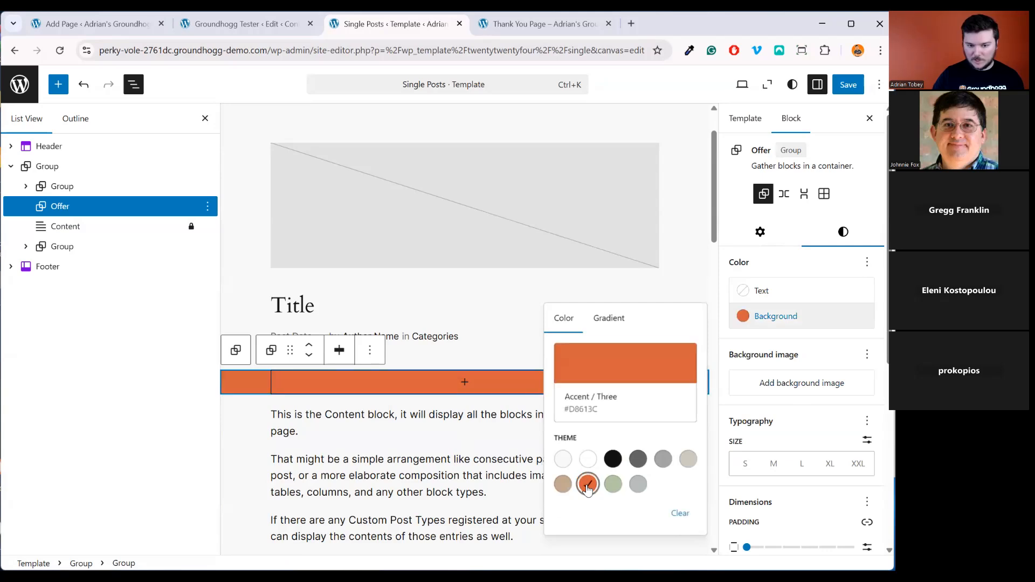
click(801, 548)
scroll(798, 522, down, 2)
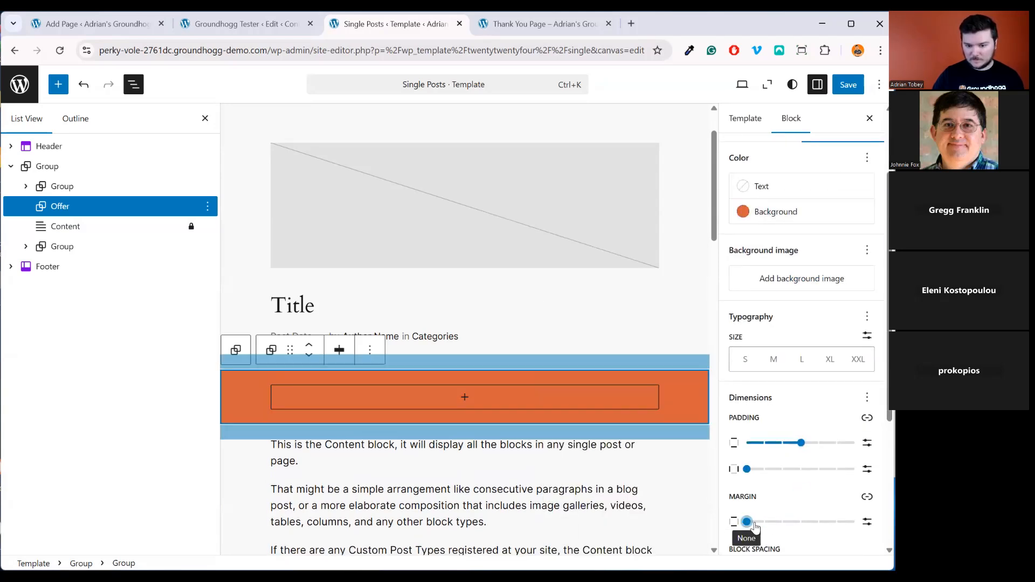
click(799, 522)
click(800, 470)
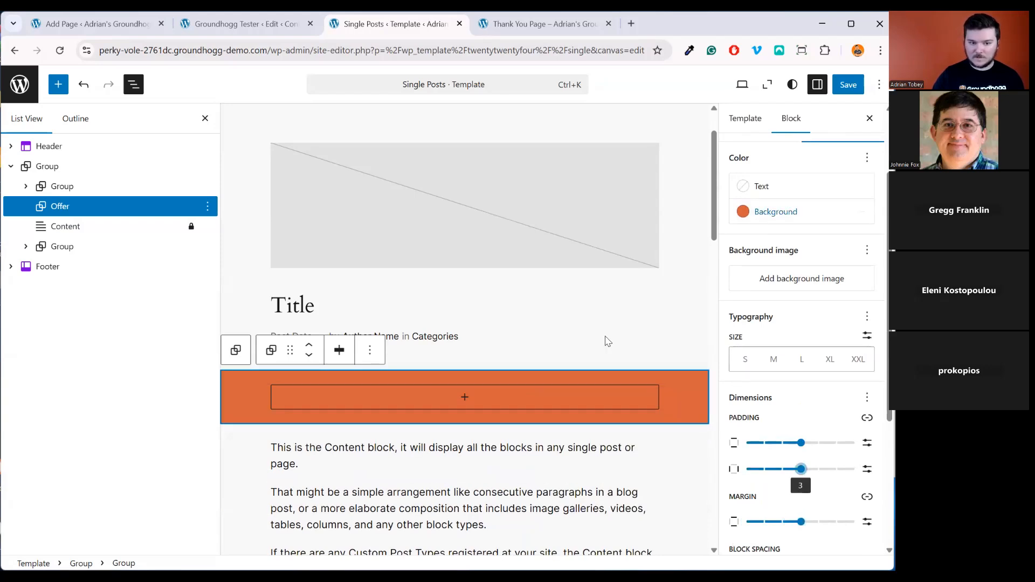
click(757, 186)
click(587, 299)
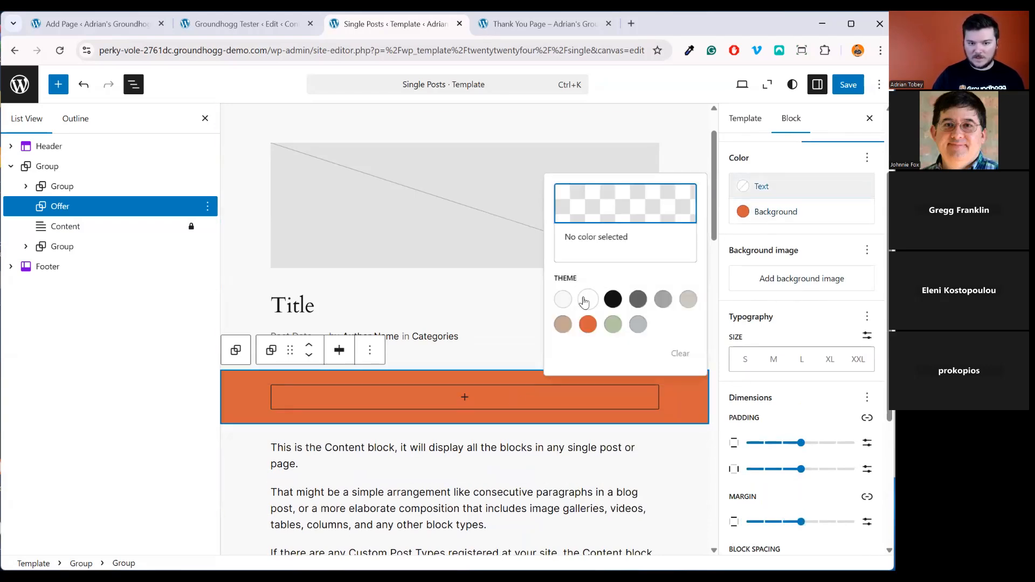
Add a bold, centred 'SIGN UP NOW!' paragraph inside the Offer group
click(463, 398)
click(413, 488)
text(SIGN UP NOW!)
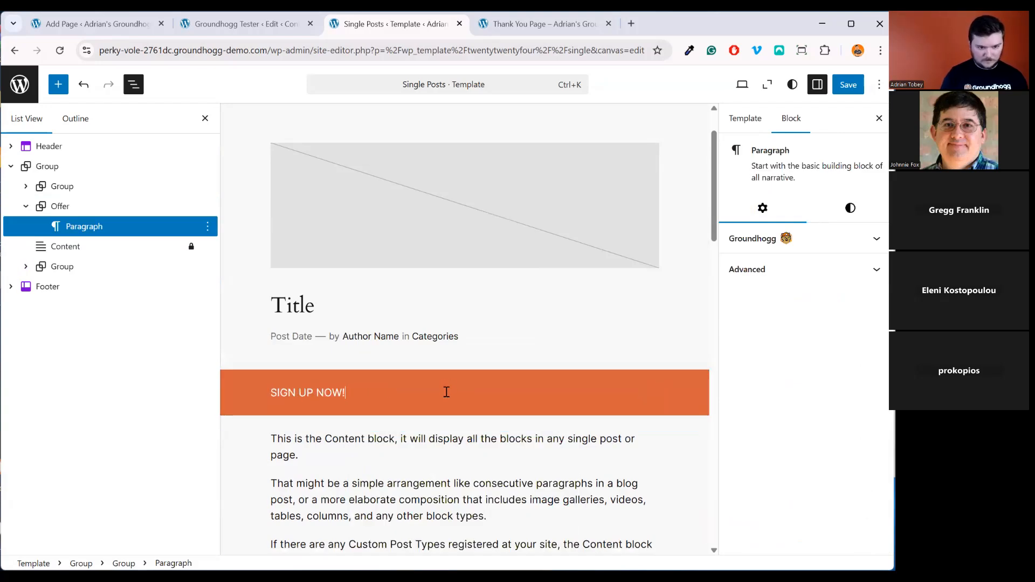
key(ctrl+a)
key(ctrl+b)
click(388, 366)
click(435, 432)
click(700, 360)
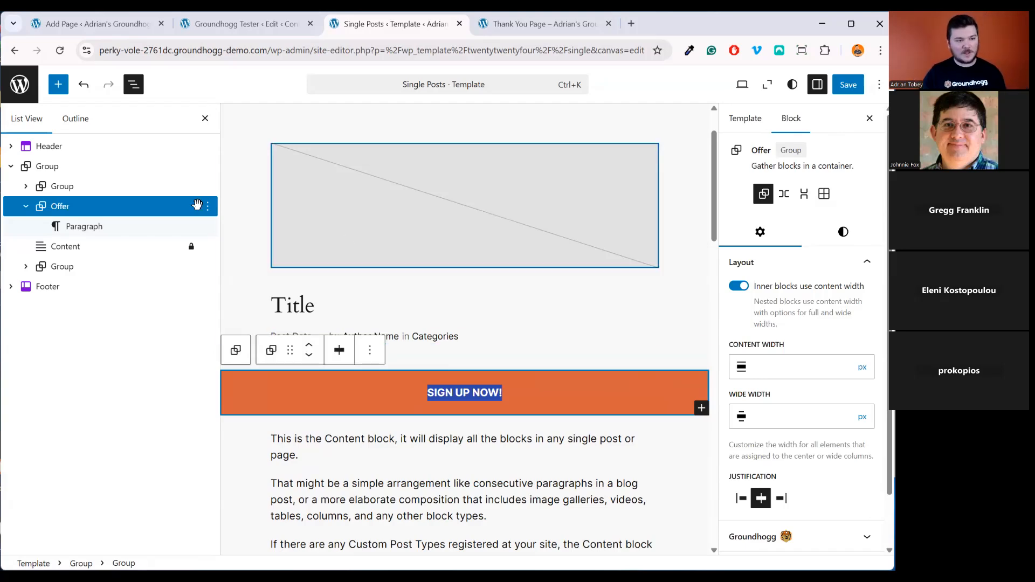
Turn on Groundhogg content restriction for the Offer block
scroll(838, 423, down, 1)
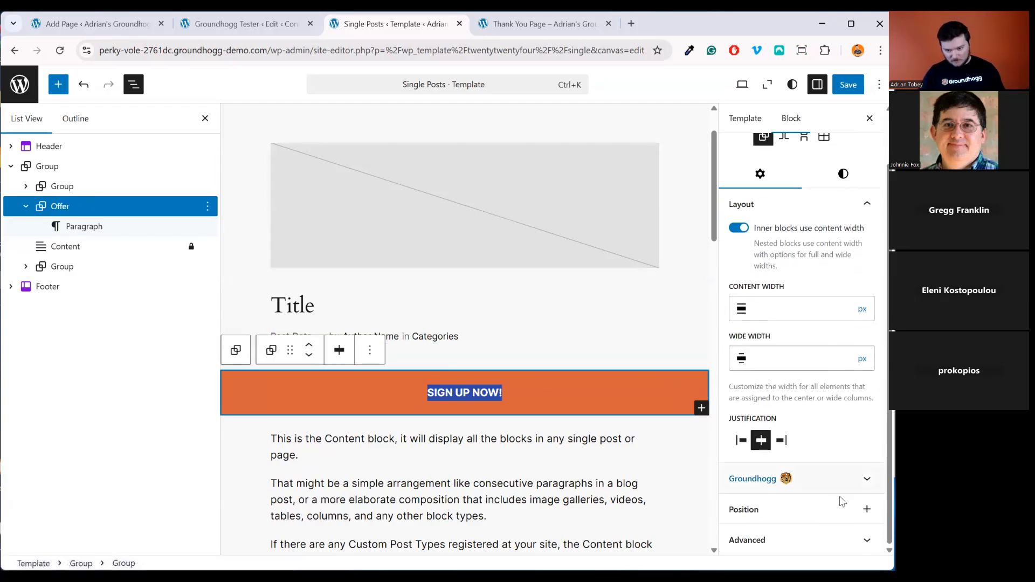
click(839, 480)
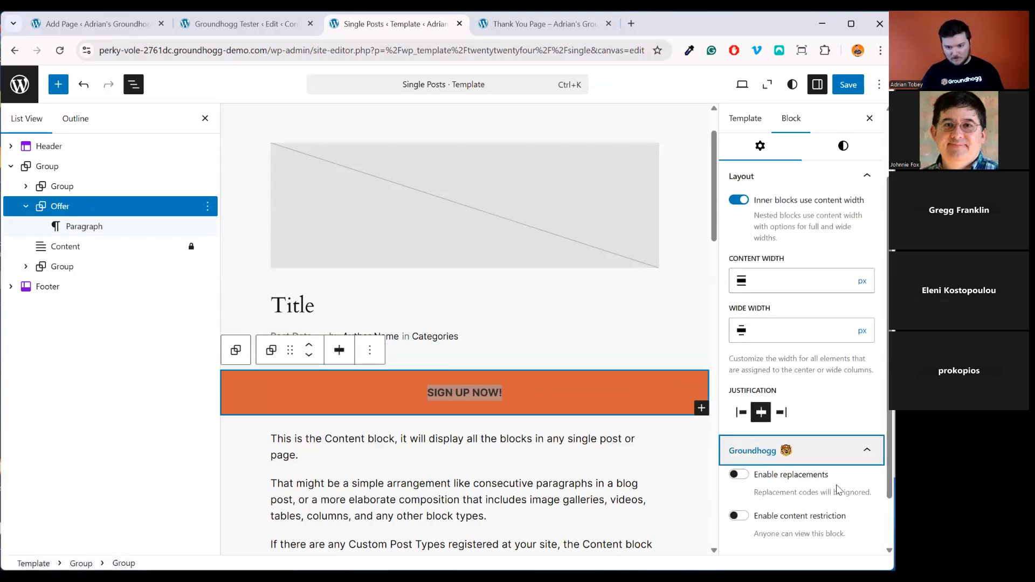
click(794, 517)
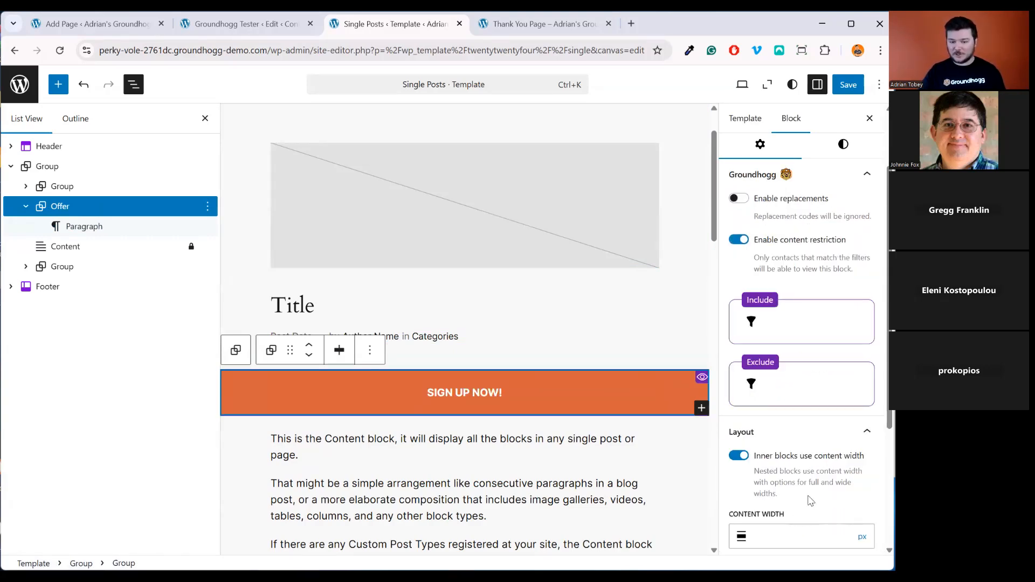
scroll(809, 499, down, 3)
scroll(785, 273, up, 2)
scroll(787, 276, up, 1)
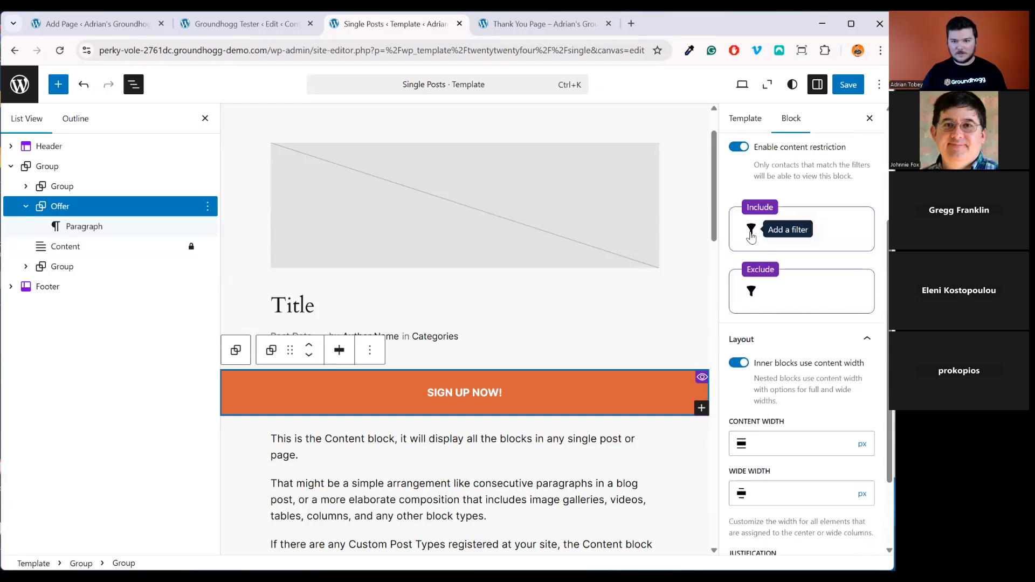
click(751, 229)
click(881, 232)
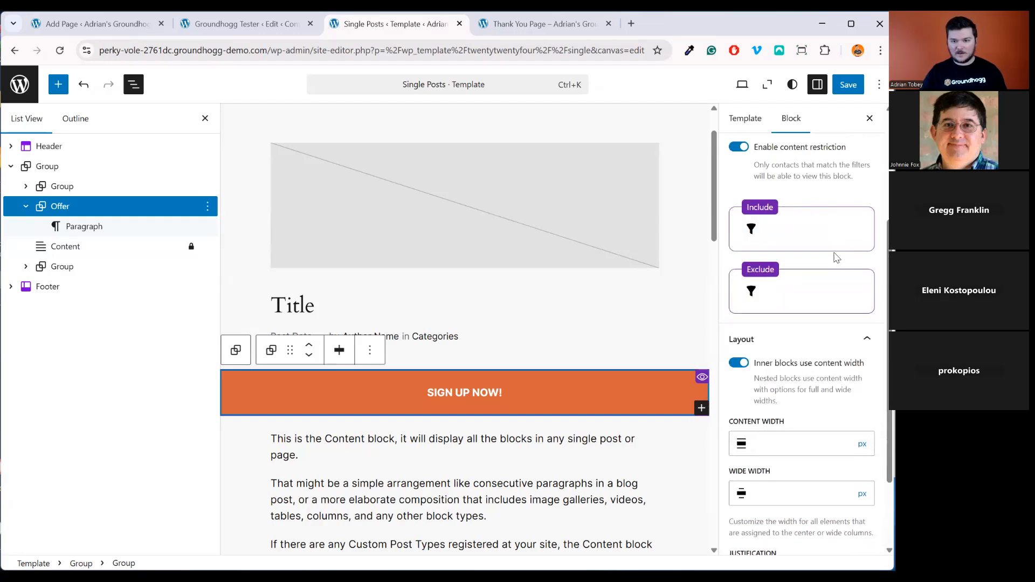
Add an Exclude filter 'Tags includes Customer' and save the Single Posts template
click(752, 292)
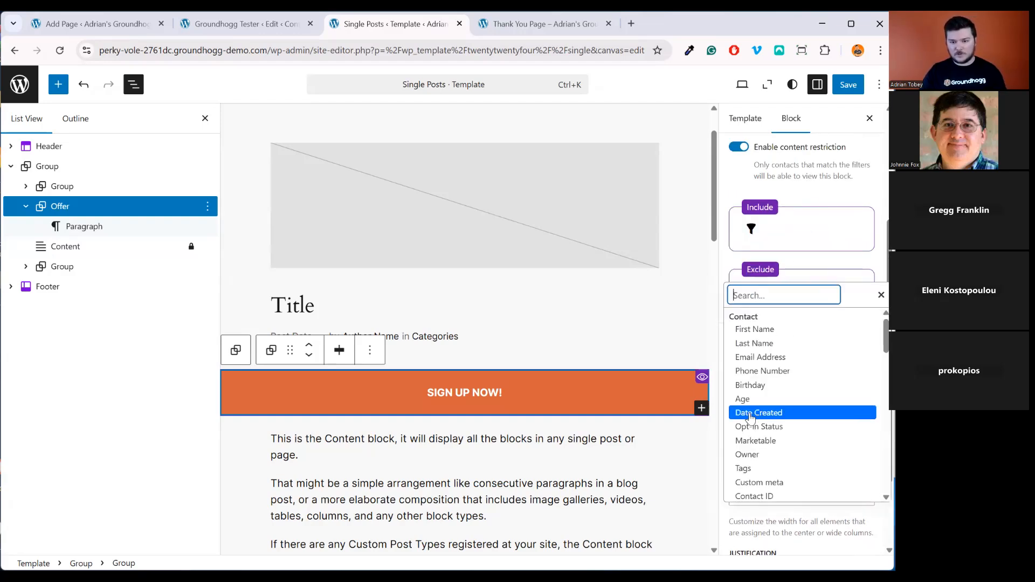
click(753, 468)
click(784, 358)
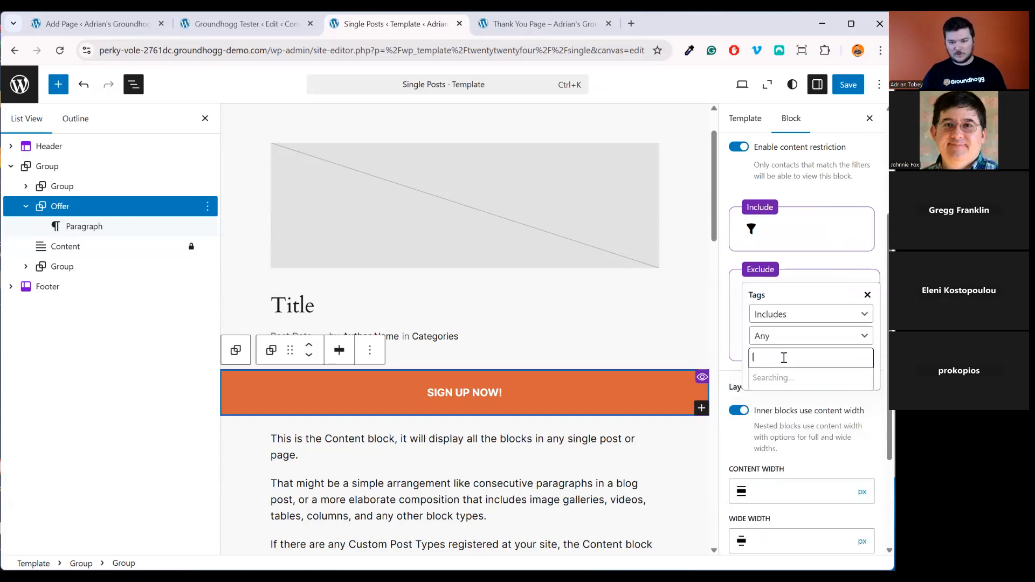
click(805, 448)
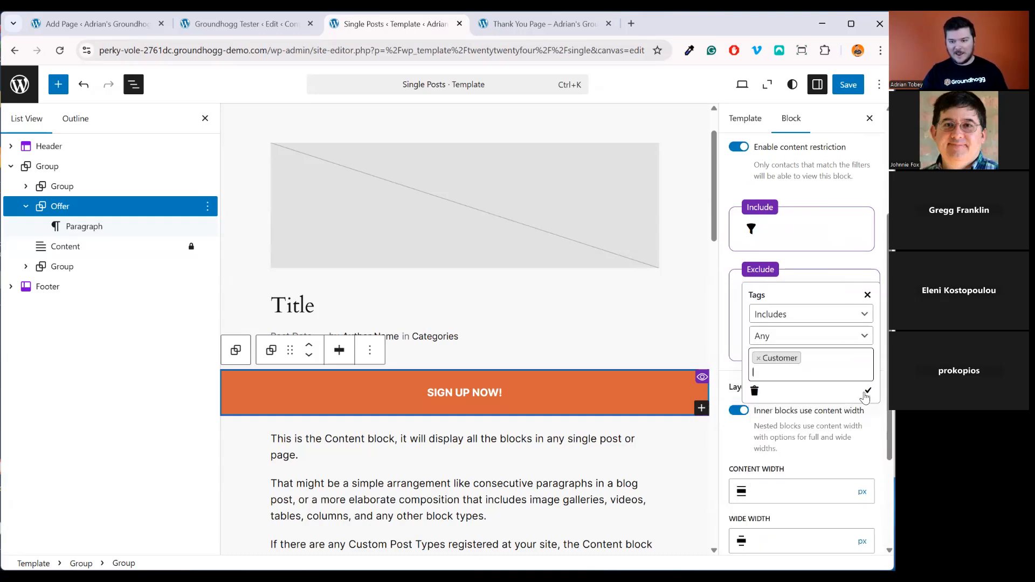
click(866, 397)
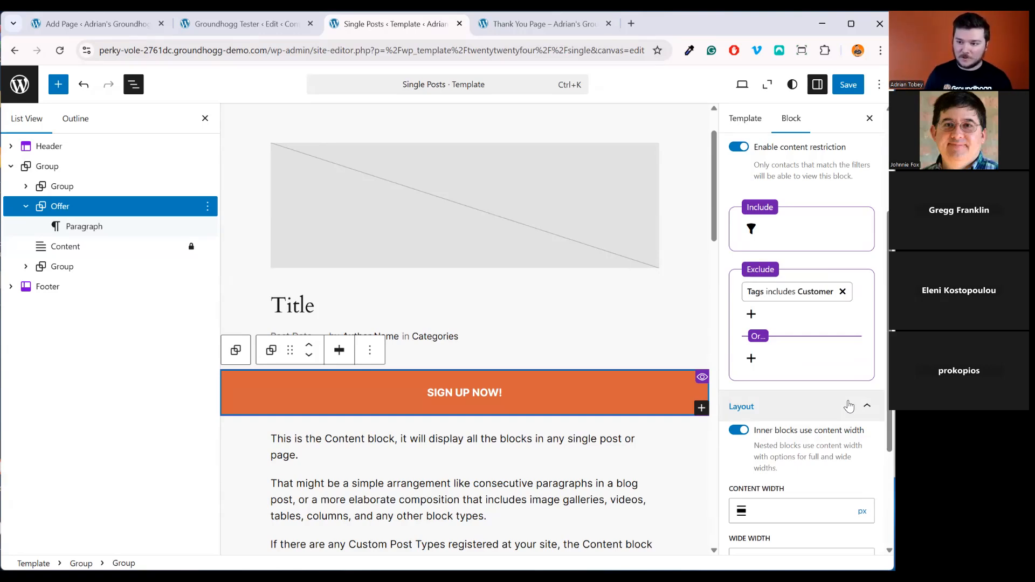
click(848, 84)
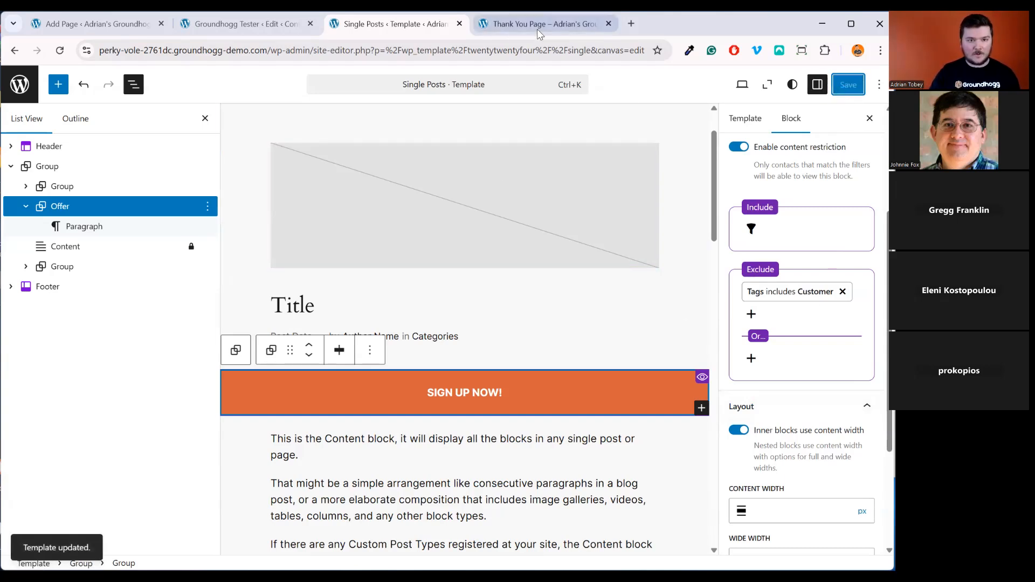
Open the Posts list and the first published post in new tabs
click(284, 32)
scroll(62, 273, up, 2)
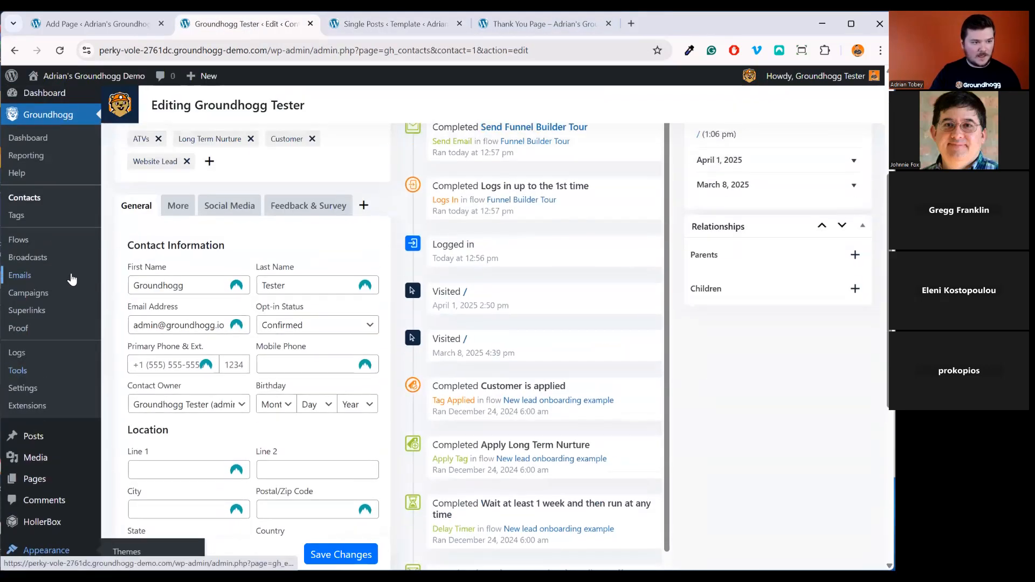
scroll(57, 416, down, 1)
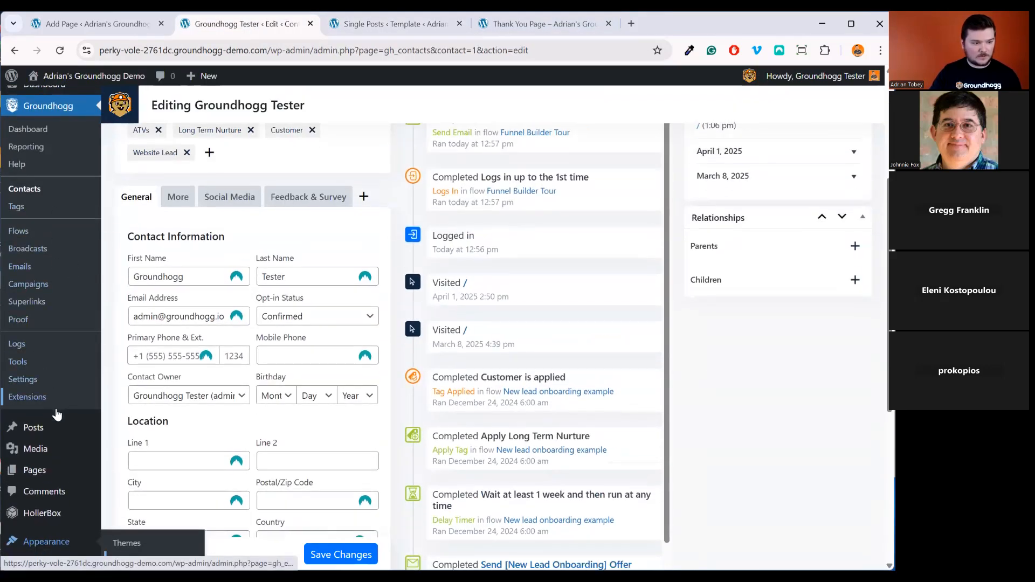
scroll(63, 340, down, 2)
middle_click(61, 333)
click(562, 31)
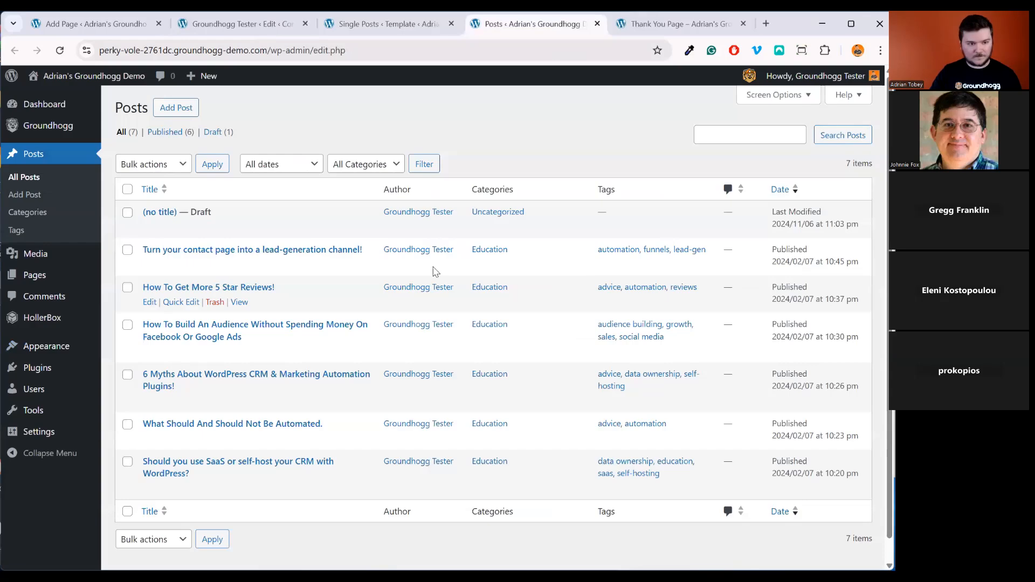
middle_click(241, 261)
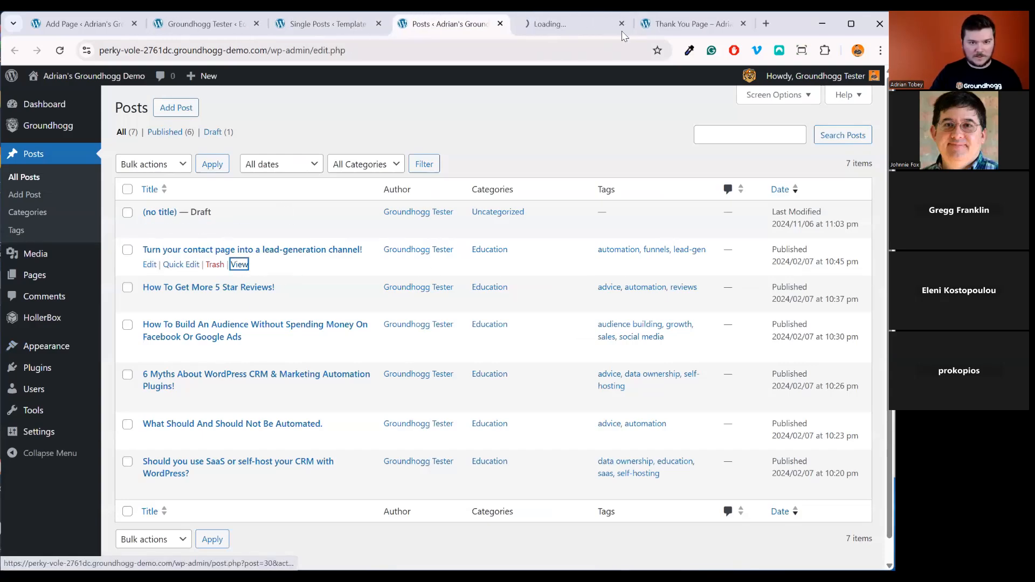
click(576, 26)
Check the live post 'Turn your contact page into a lead-generation channel!' shows no orange offer
scroll(638, 156, down, 7)
scroll(643, 168, up, 7)
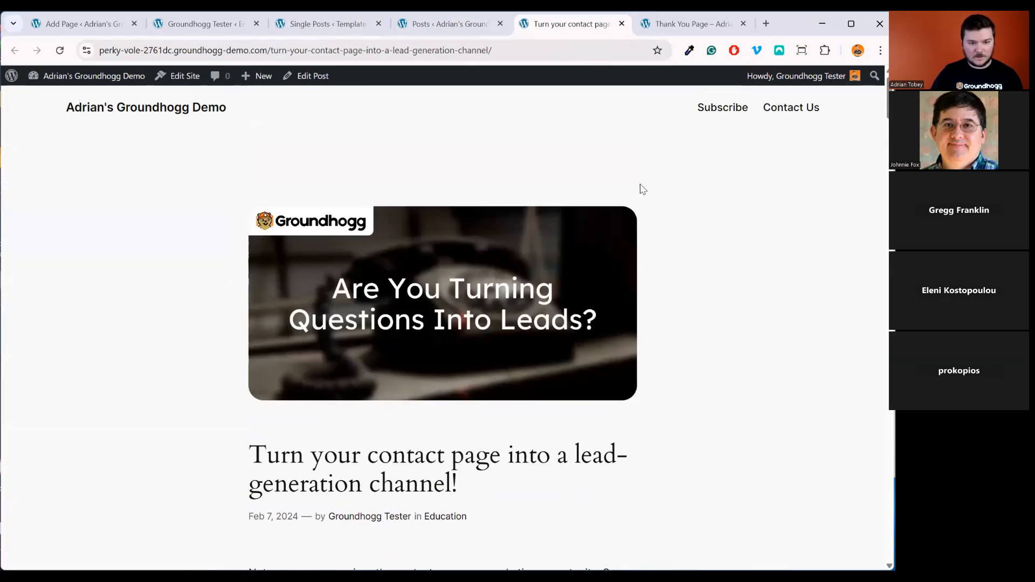
click(192, 21)
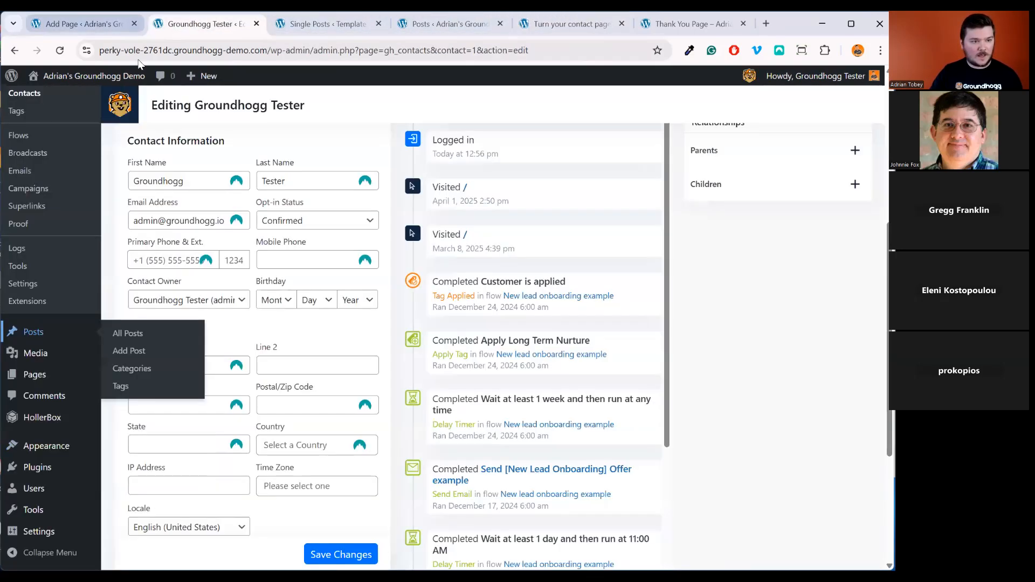
scroll(324, 208, up, 5)
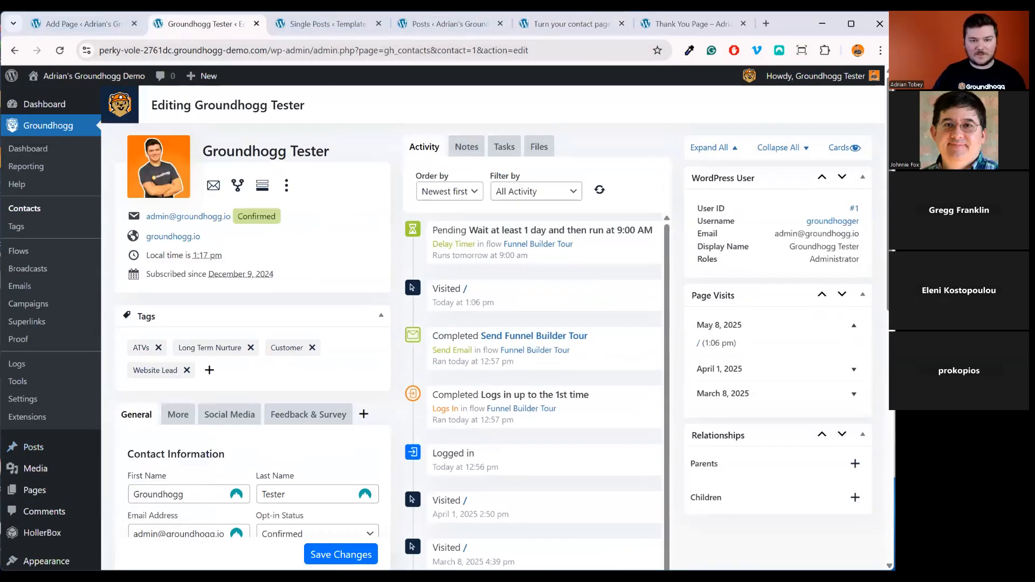
click(684, 24)
click(569, 24)
scroll(682, 261, down, 2)
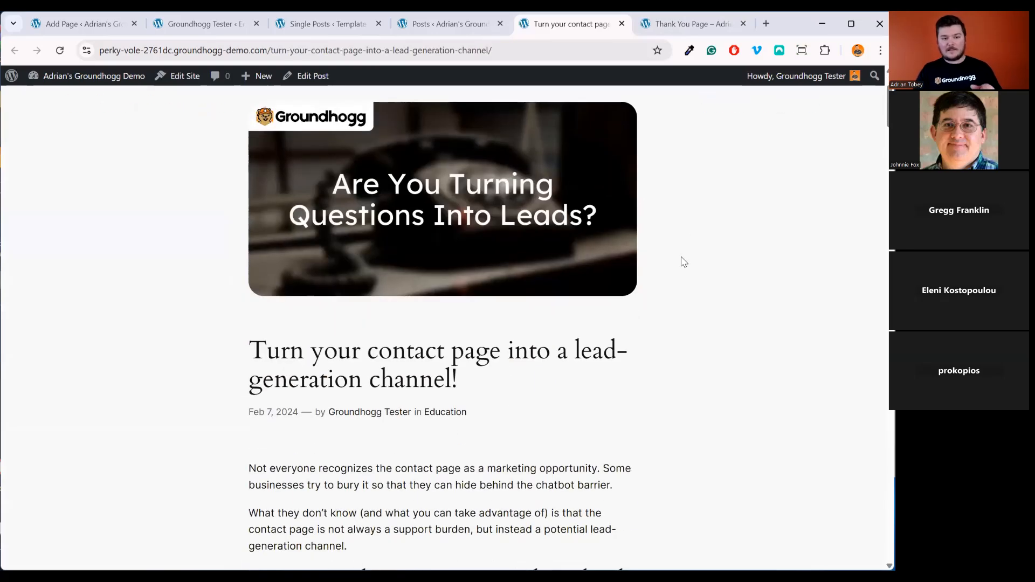
scroll(683, 257, down, 4)
scroll(608, 296, up, 6)
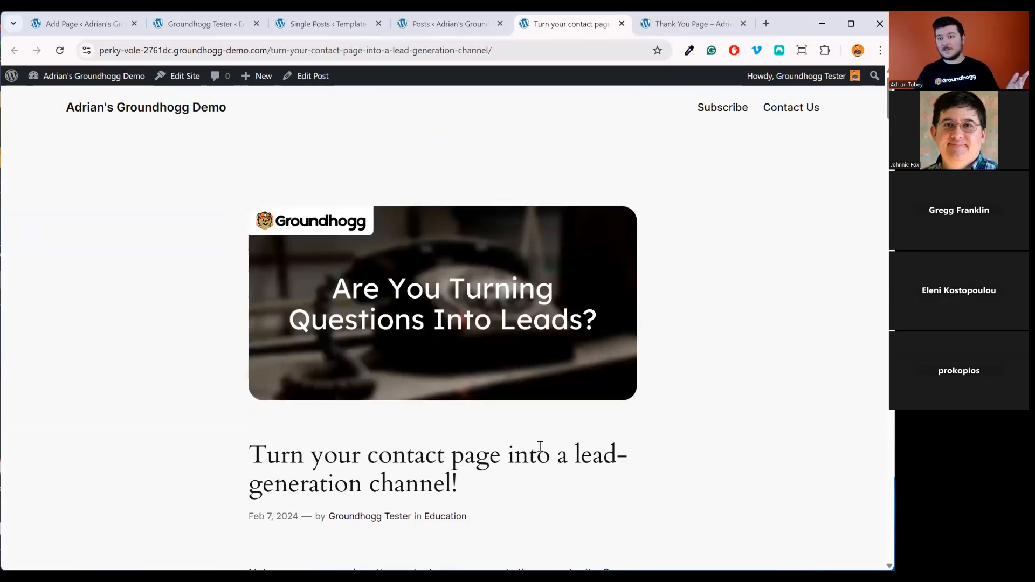
Delete the Customer tag from the test contact, save, and reload the post to see the banner
click(204, 24)
click(307, 359)
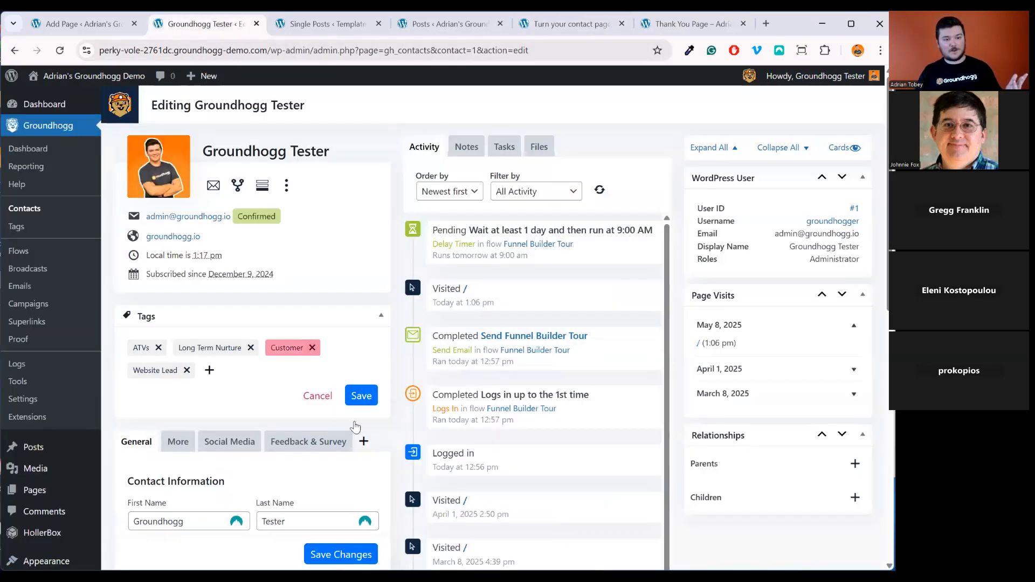
click(362, 396)
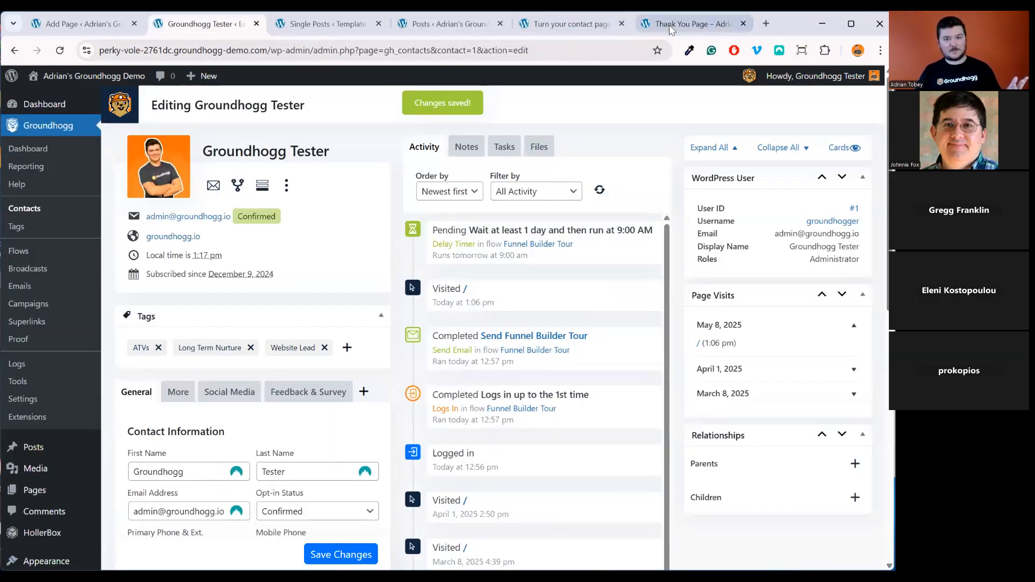
click(671, 29)
click(572, 23)
click(59, 51)
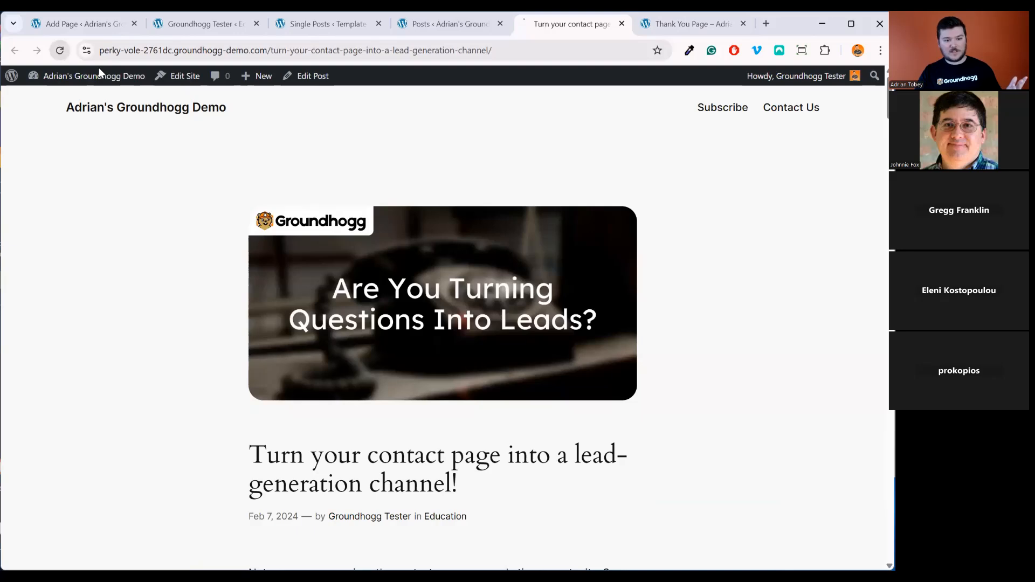
scroll(522, 363, down, 4)
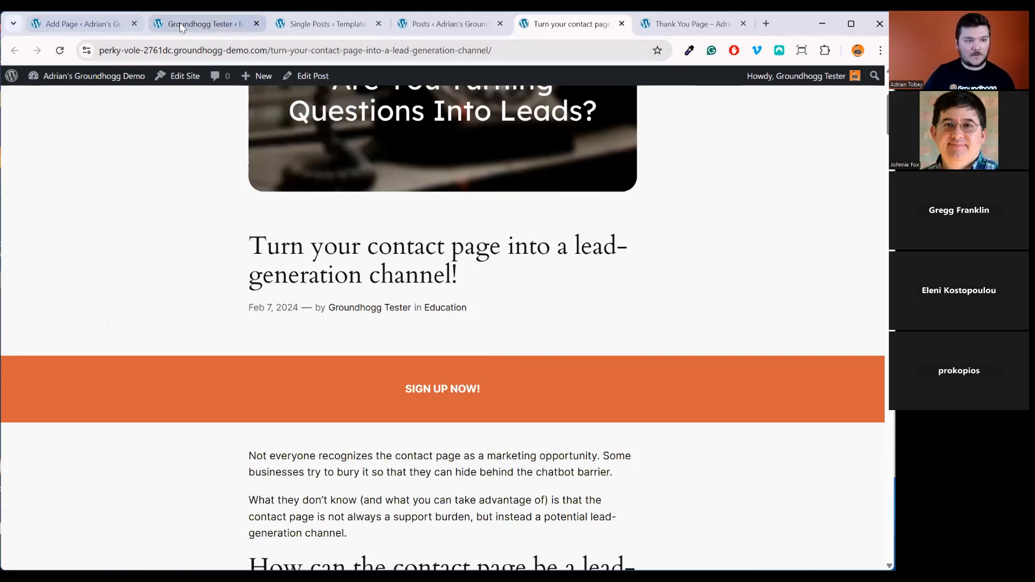
click(205, 23)
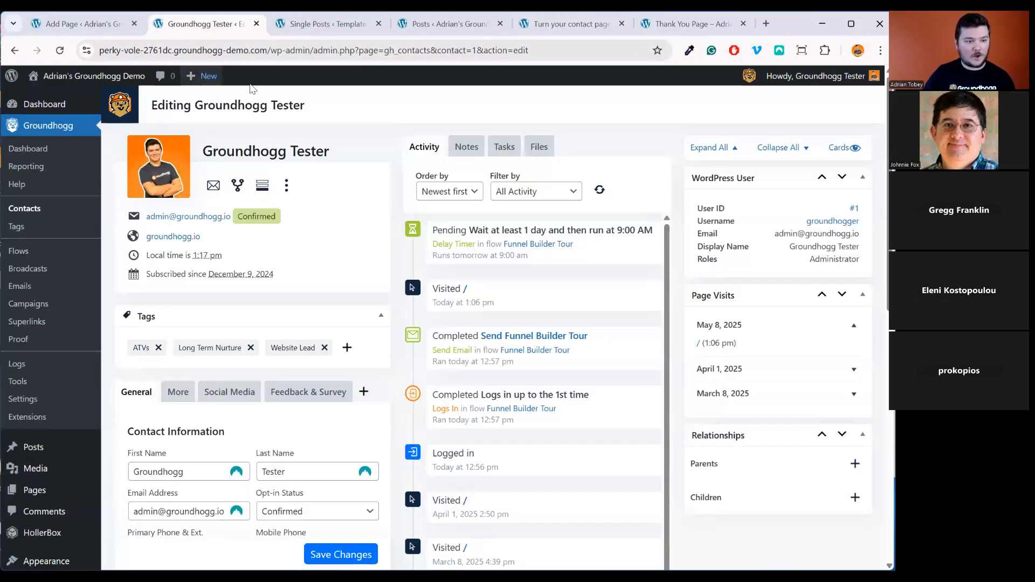
Load the All Leads saved search in Groundhogg Contacts
click(23, 211)
click(251, 195)
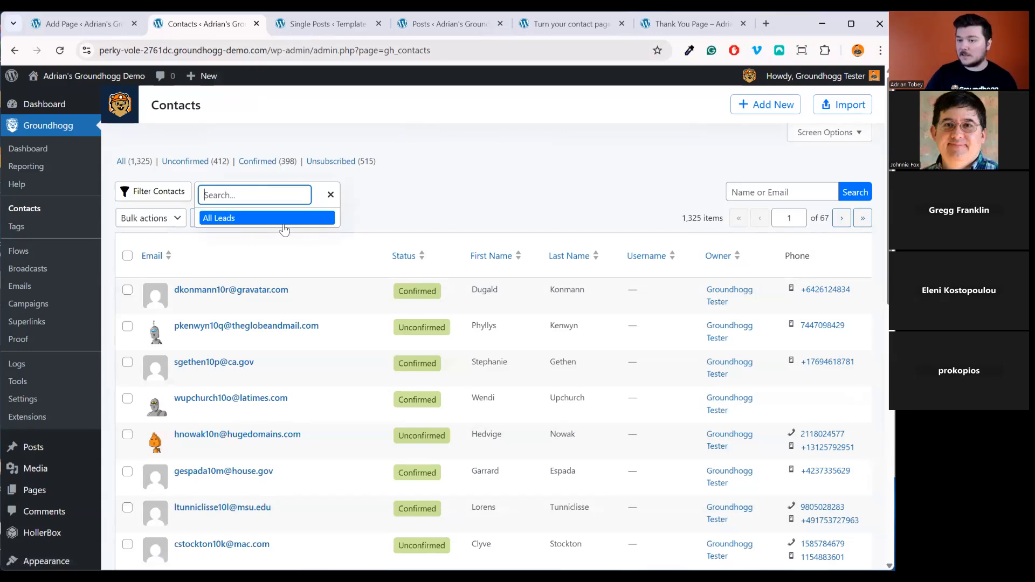
click(259, 223)
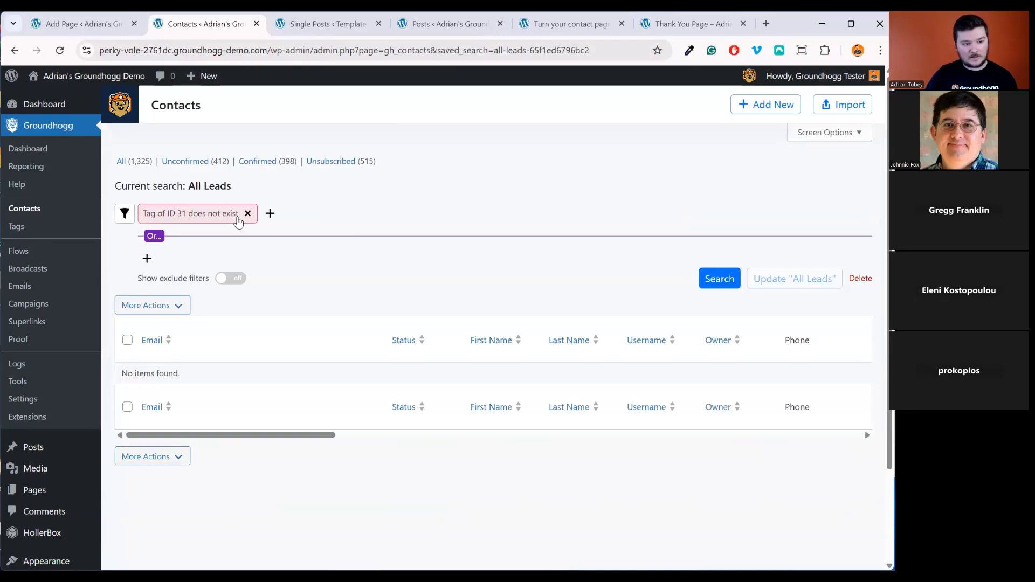
Edit the search's tag filter to include Event Lead and Imported Lead
click(200, 216)
click(199, 274)
text(lead)
click(210, 307)
text(d)
key(BackSpace)
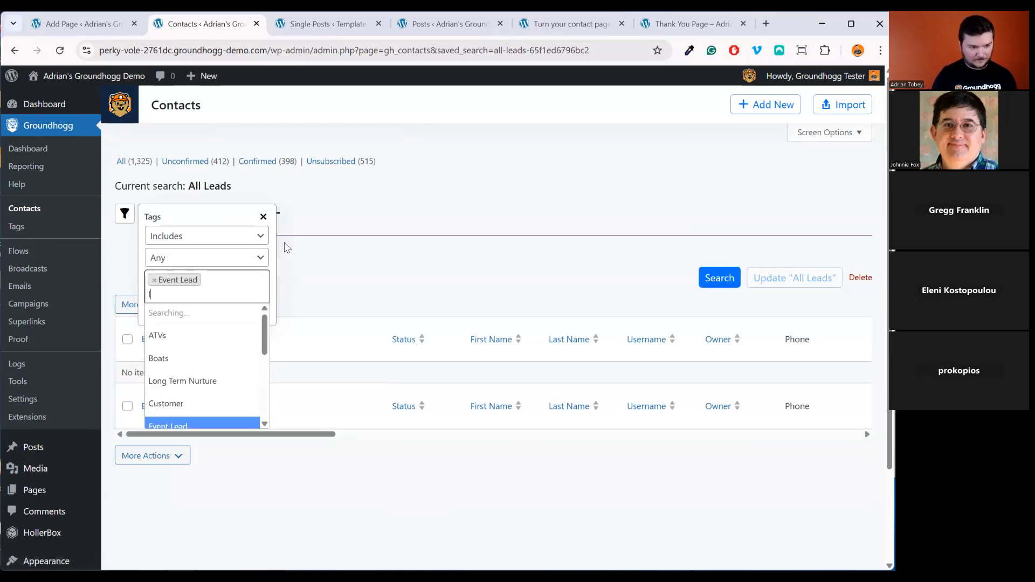
text(lea)
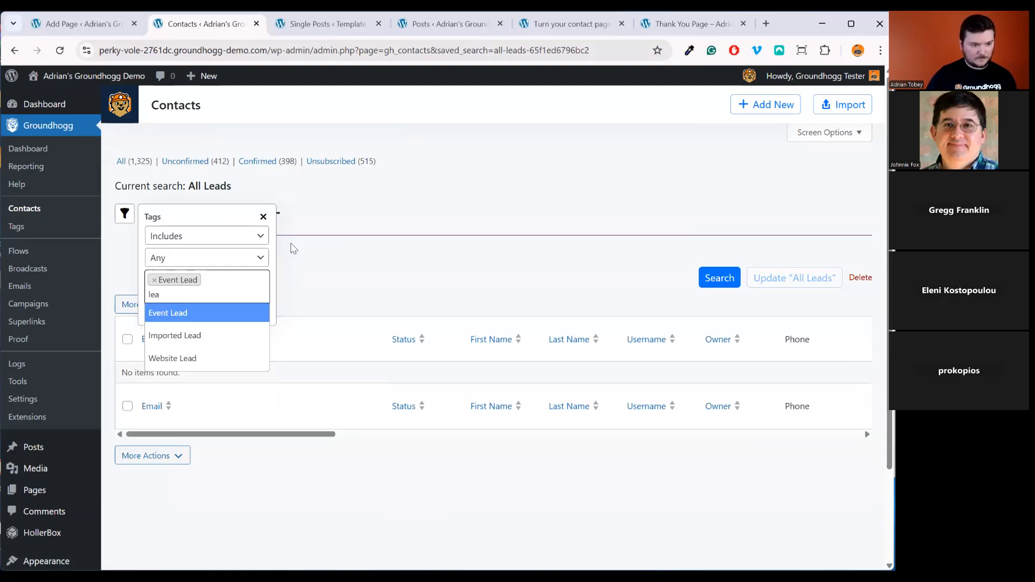
click(212, 336)
Add Website Lead to the tag filter and update the All Leads search
text(lead)
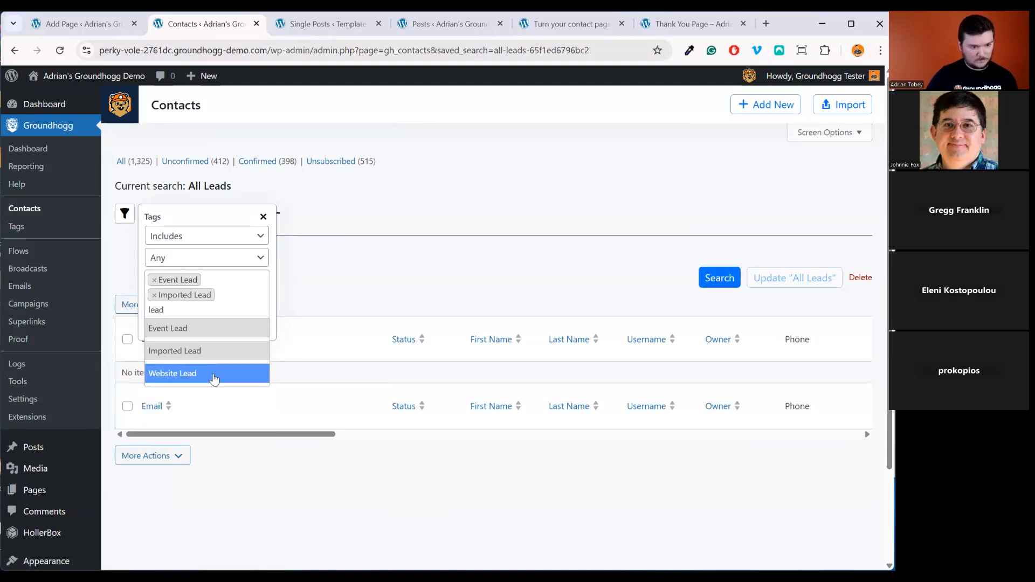
click(215, 375)
click(263, 344)
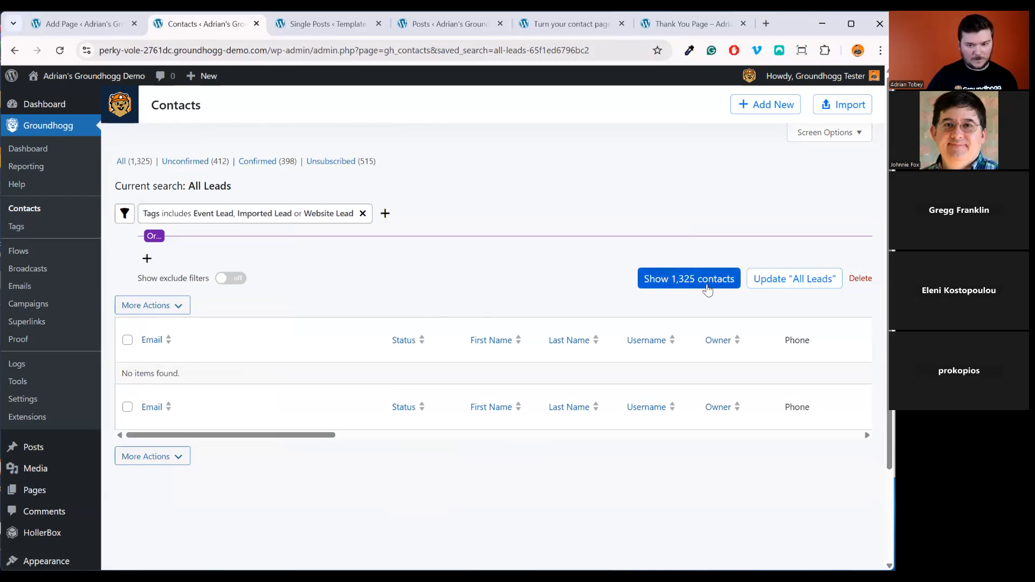
click(779, 289)
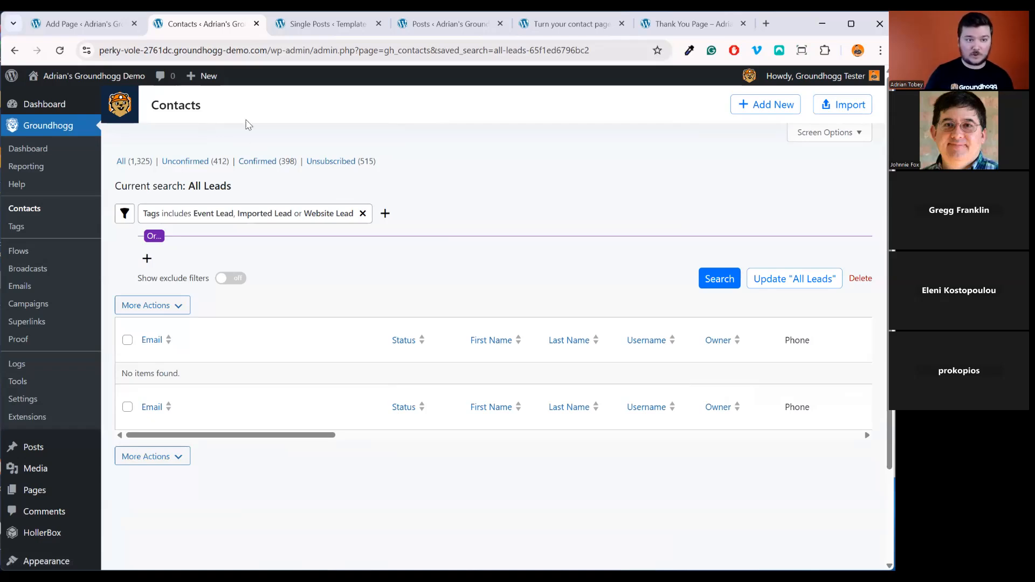
click(685, 24)
click(571, 24)
In the Single Posts template, remove the Customer exclusion filter from the Offer block
click(459, 25)
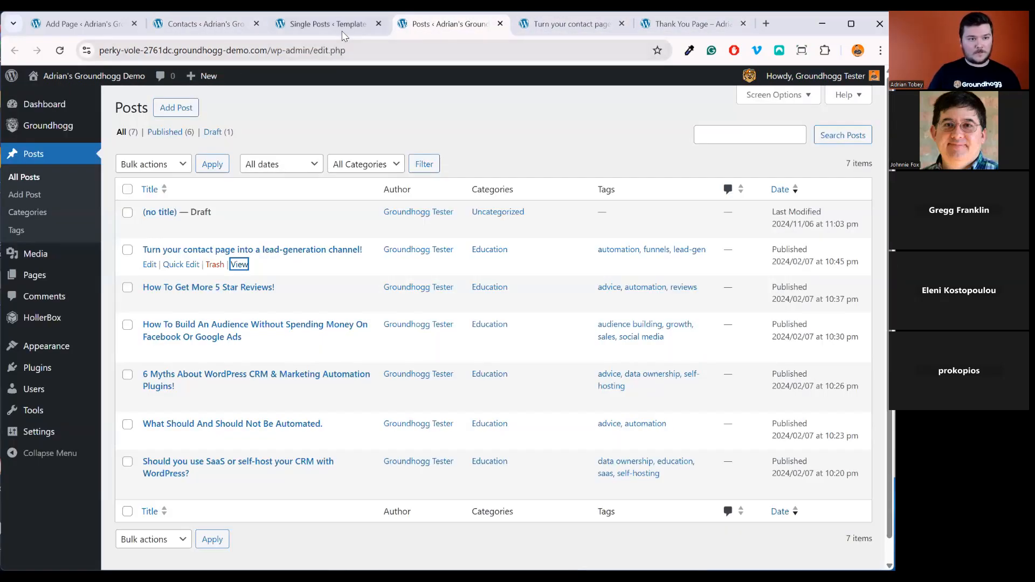
click(302, 24)
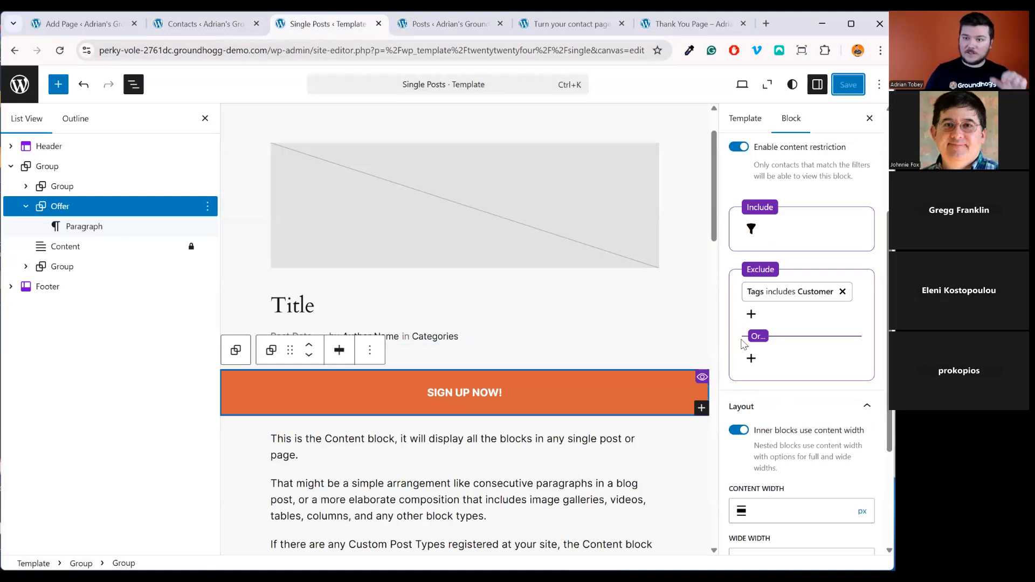
click(842, 291)
Add an Include filter for the All Leads saved search to the Offer block and save the template
click(781, 240)
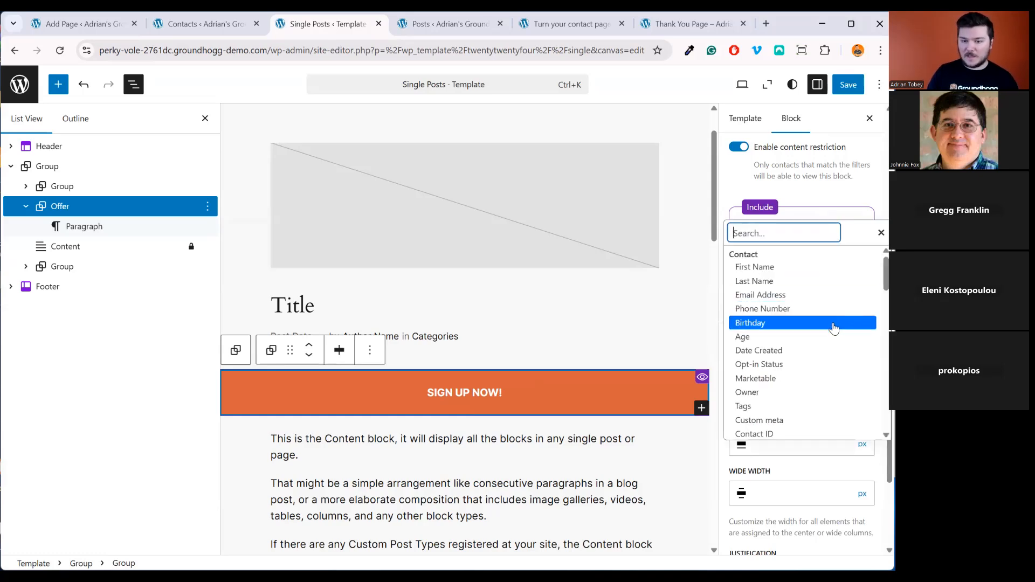
text(sewa)
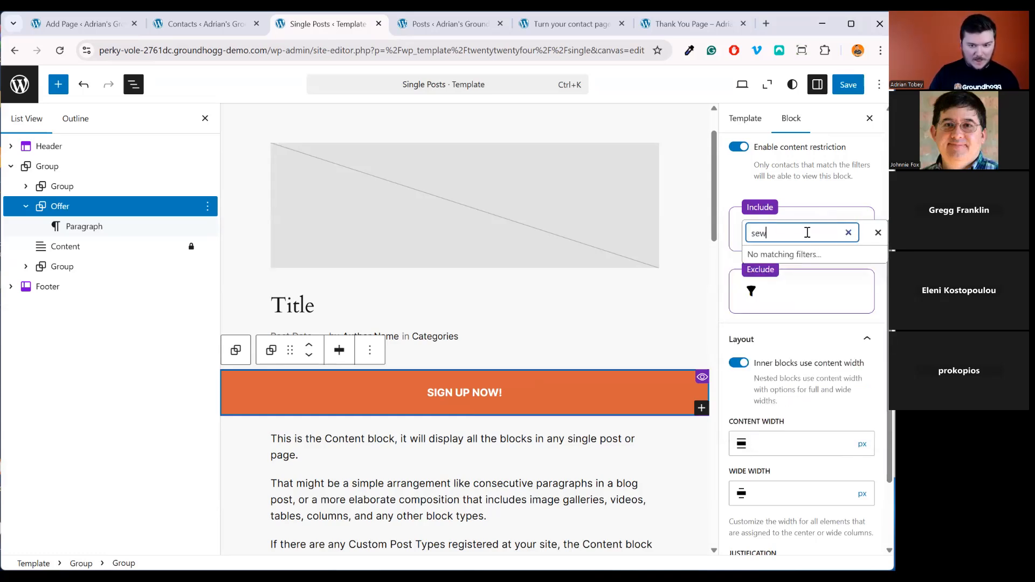
key(BackSpace)
key(BackSpace)
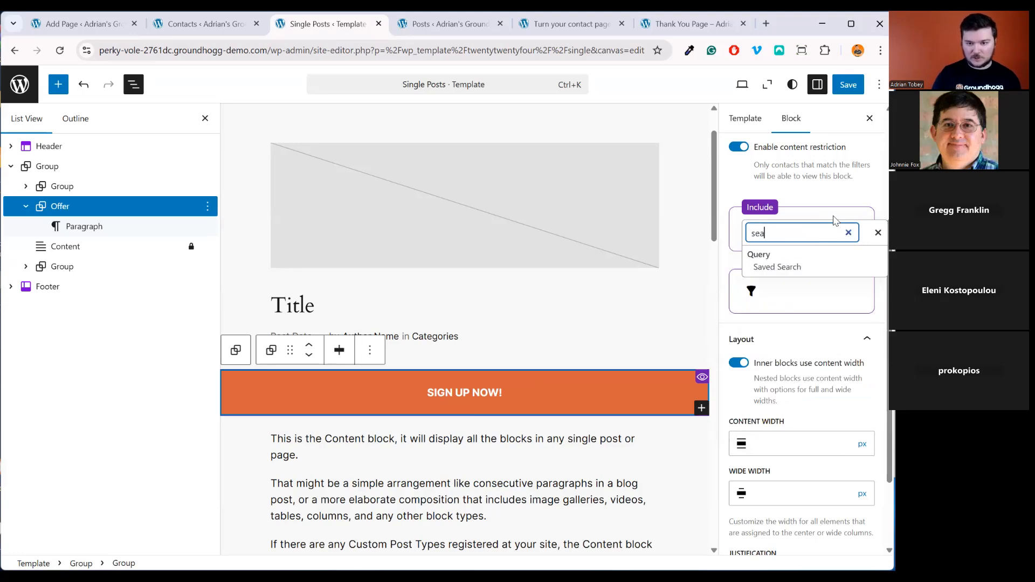
click(822, 267)
click(798, 281)
click(798, 322)
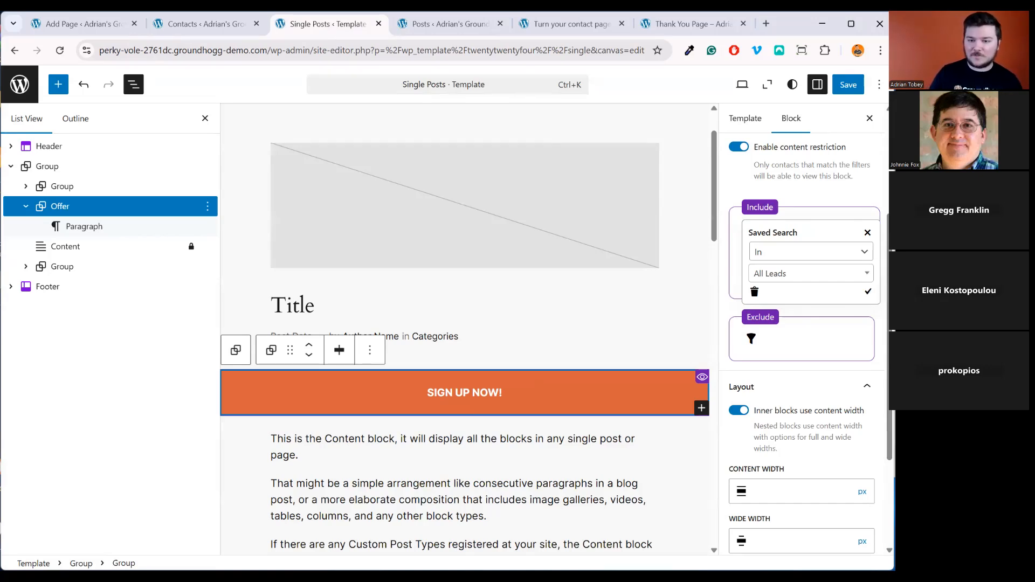
click(869, 292)
click(856, 86)
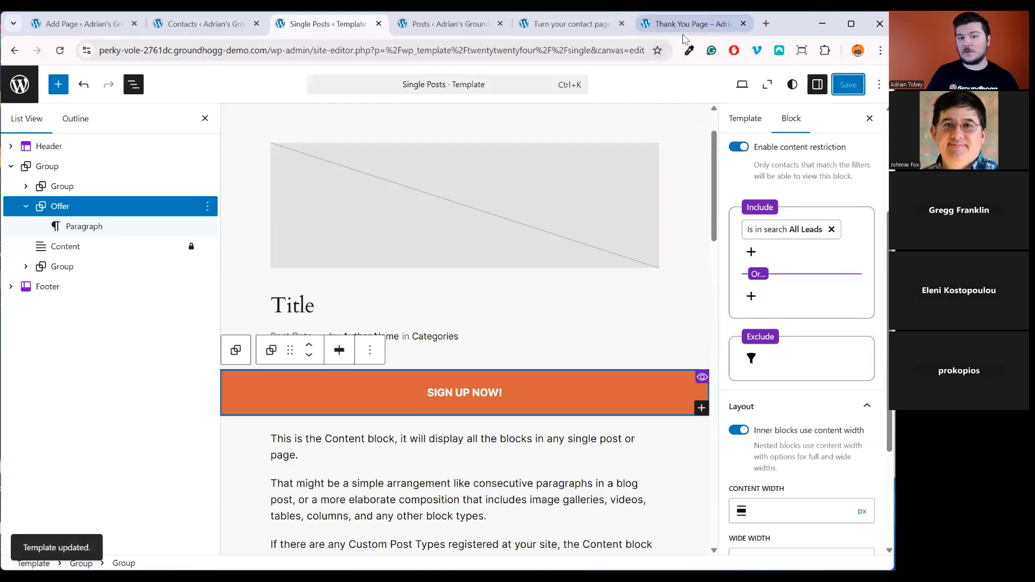
Remove the Website Lead tag from the test contact, save, and reload the post to confirm the banner is gone
click(572, 23)
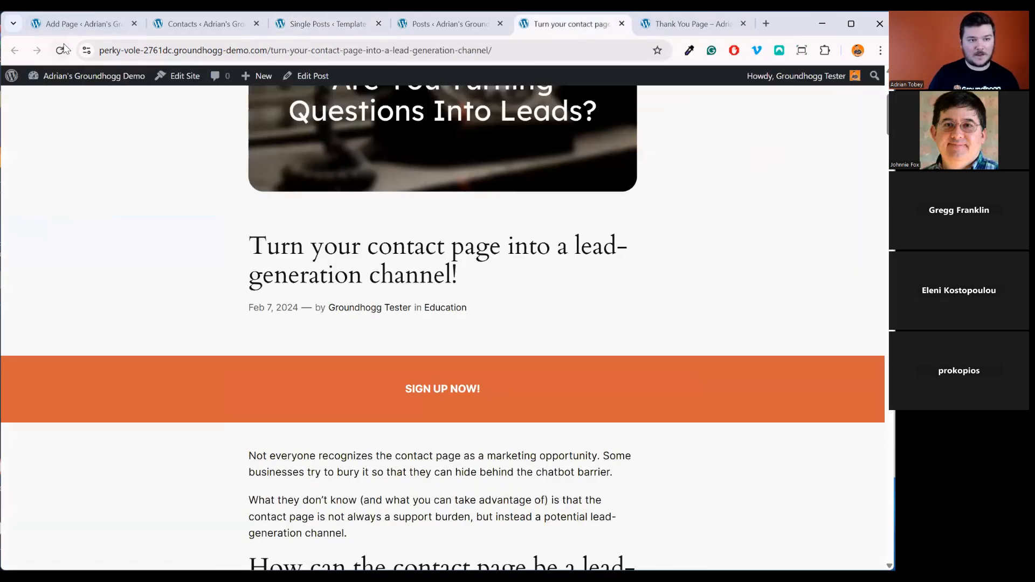
click(196, 26)
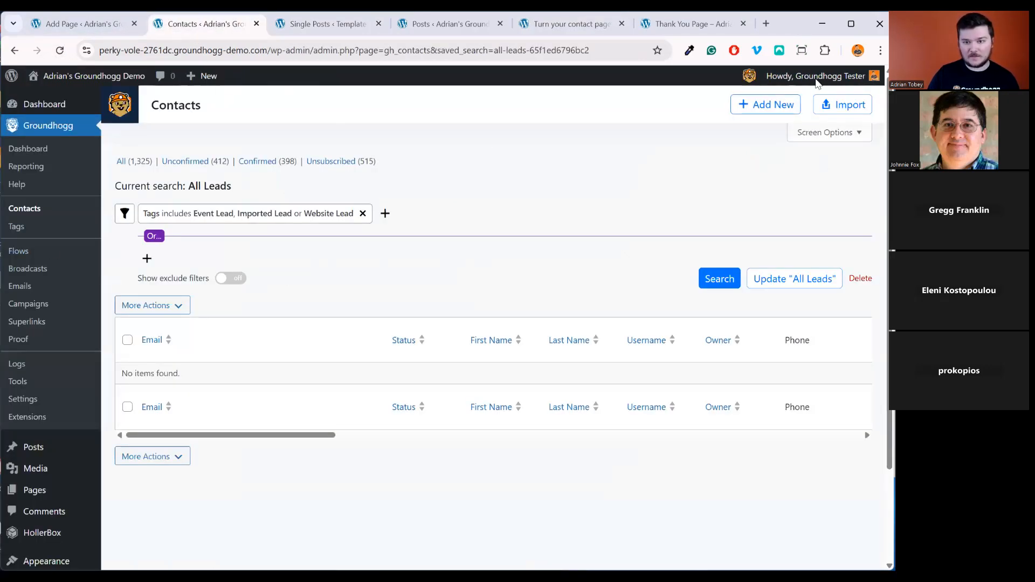
click(823, 163)
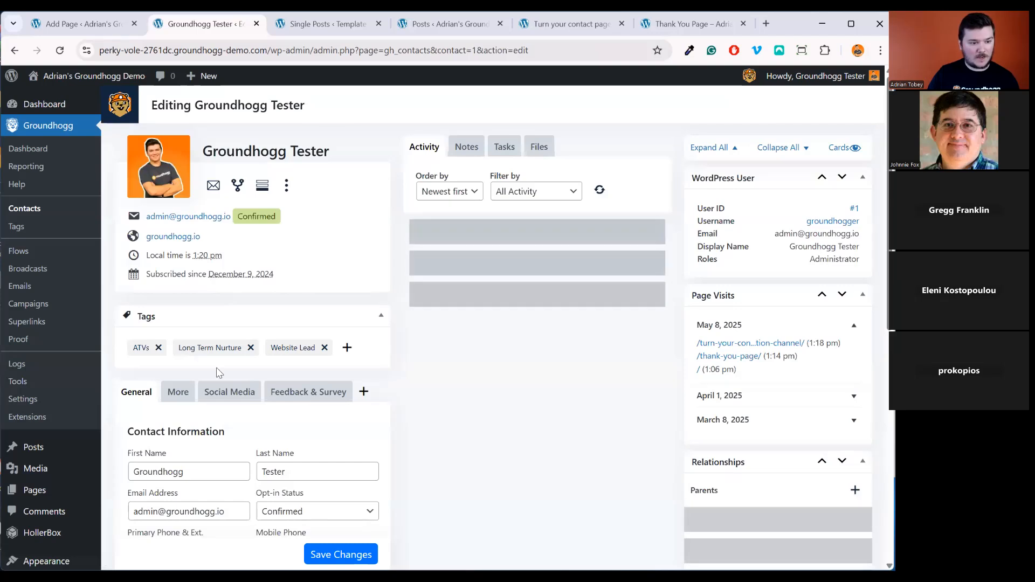
click(325, 348)
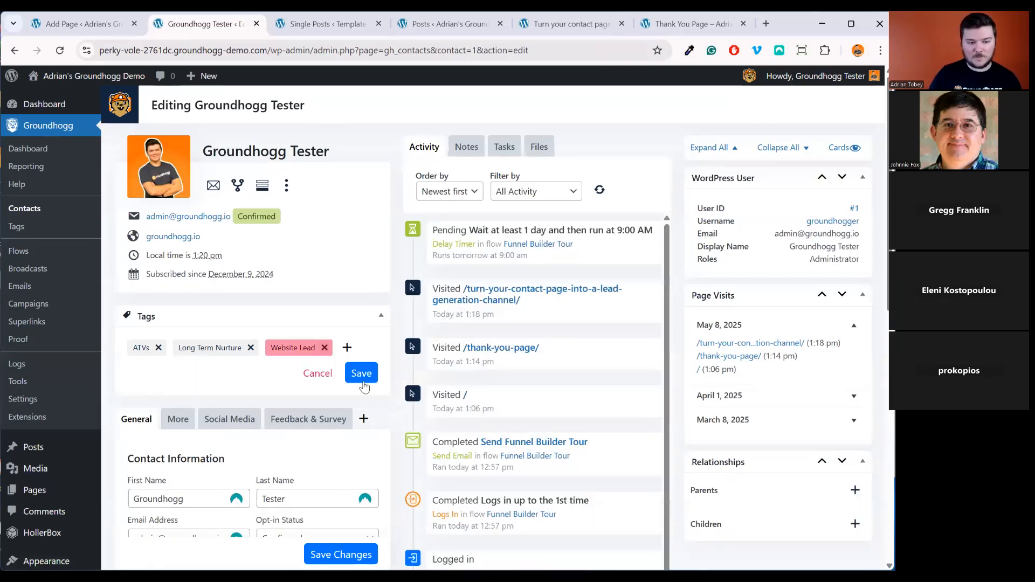
click(362, 373)
click(688, 24)
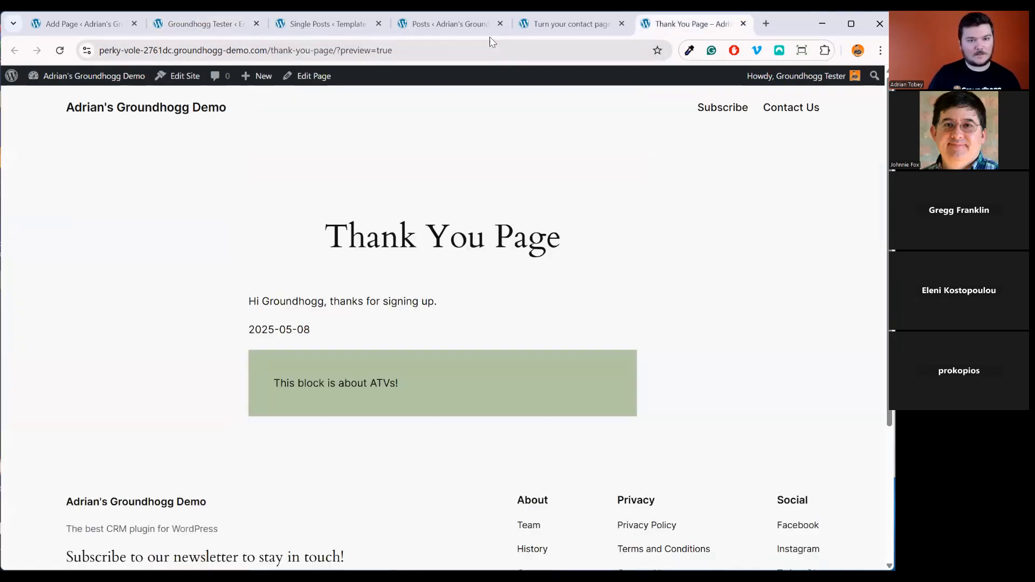
click(572, 24)
click(58, 51)
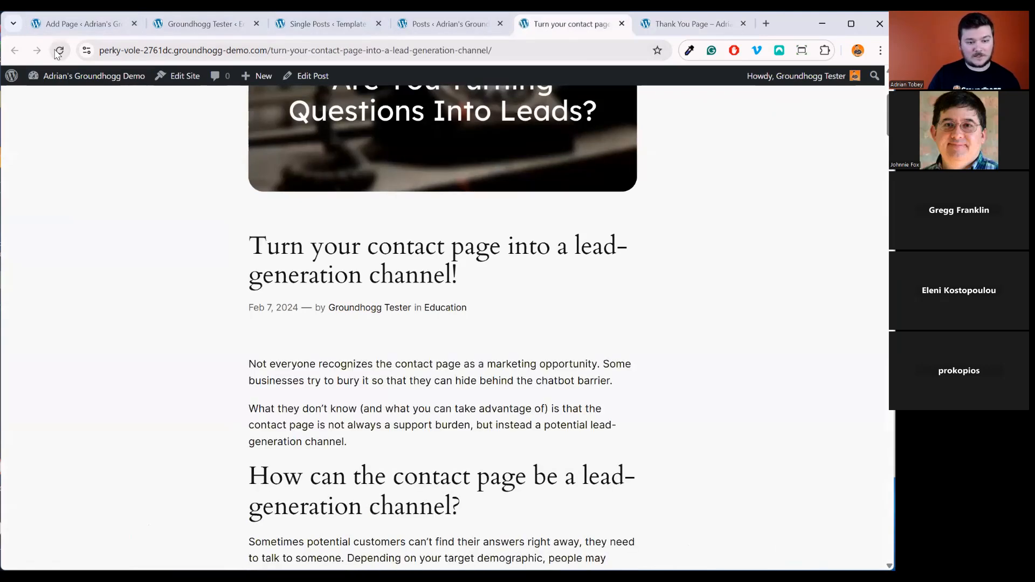
Re-add Website Lead to the contact, save, close the Thank You Page, and reload the post to see the banner return
click(205, 24)
click(273, 347)
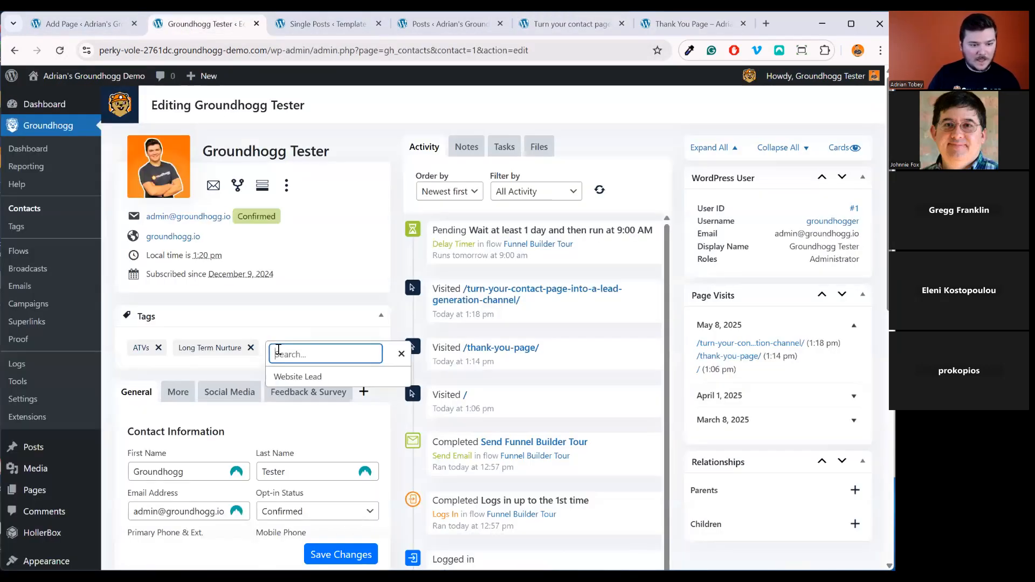
click(296, 375)
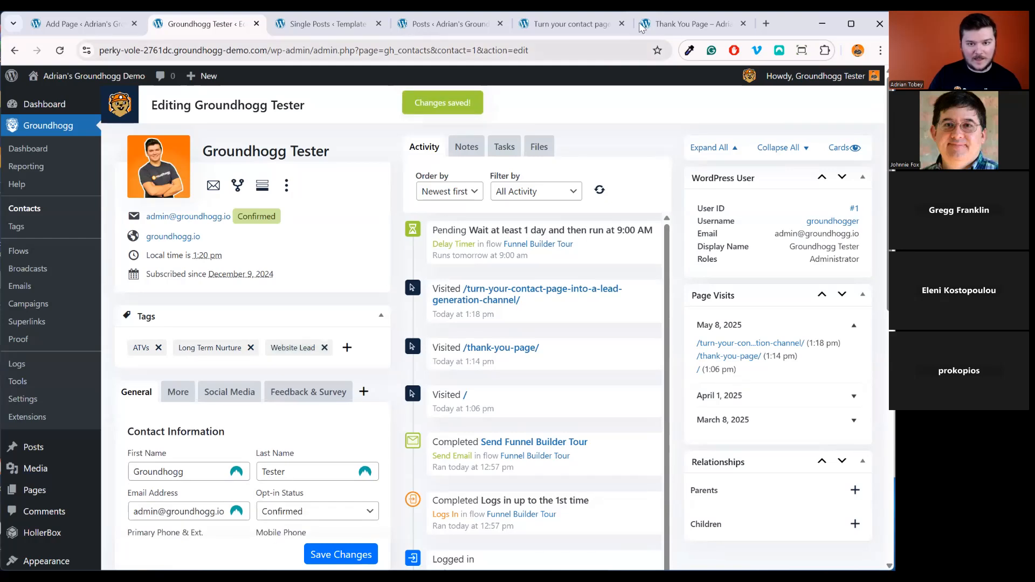
click(696, 23)
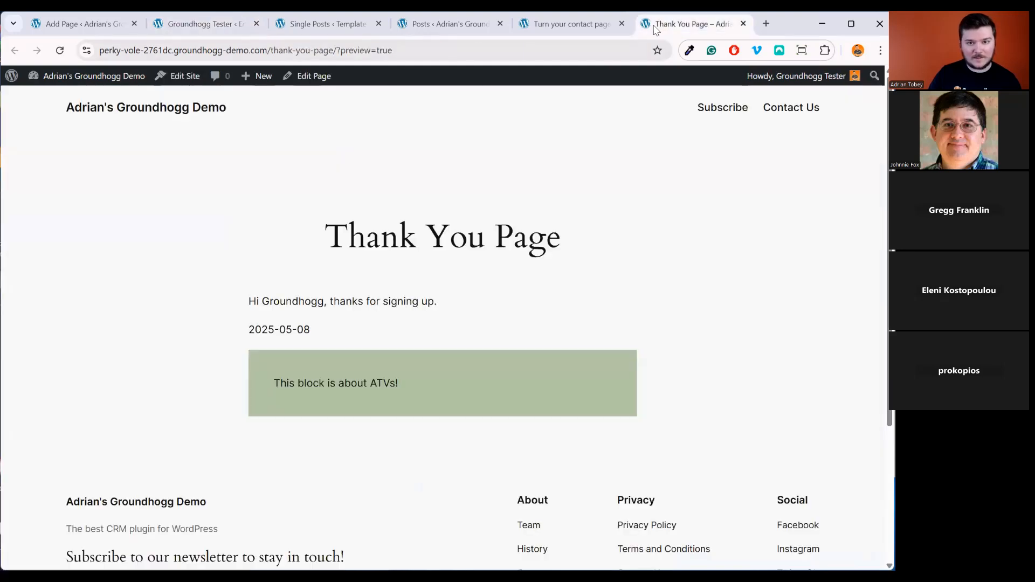
click(743, 24)
click(61, 50)
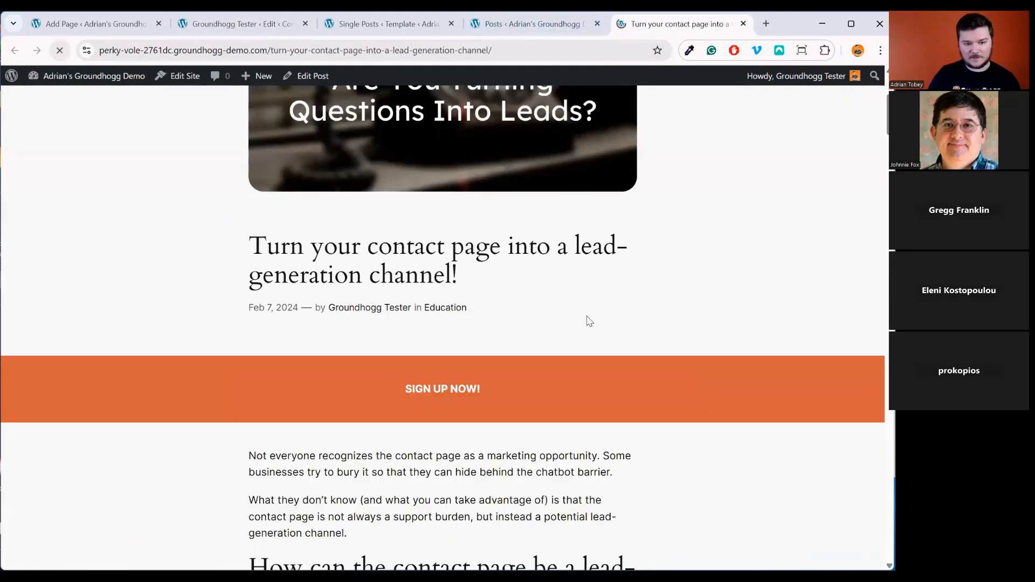